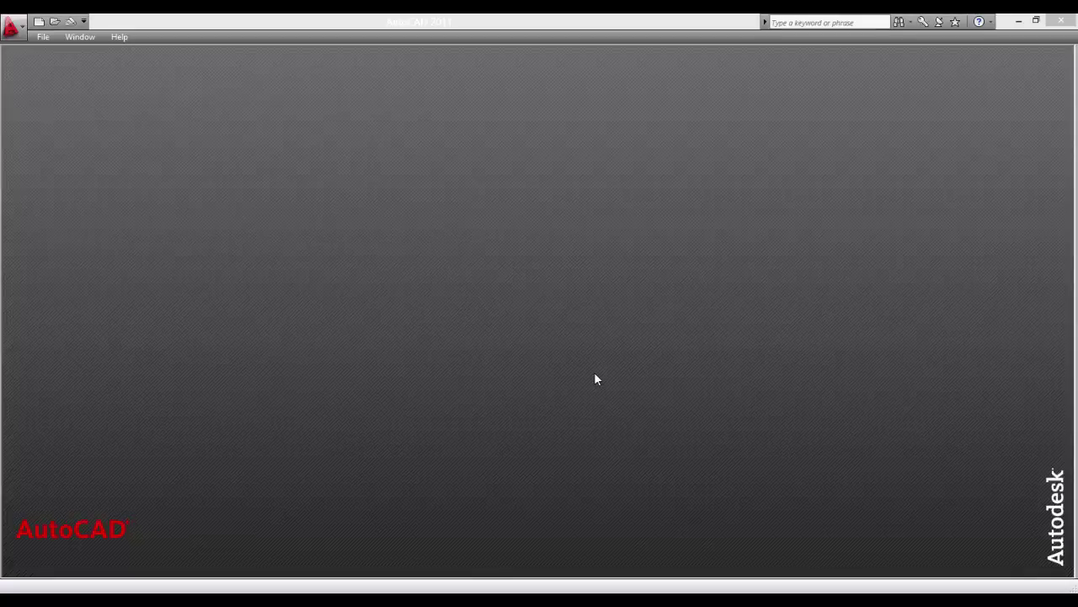
Step: Start a new metric drawing from scratch after checking the first profile's reference sheet
{"action": "left_click", "coordinate": [38, 24]}
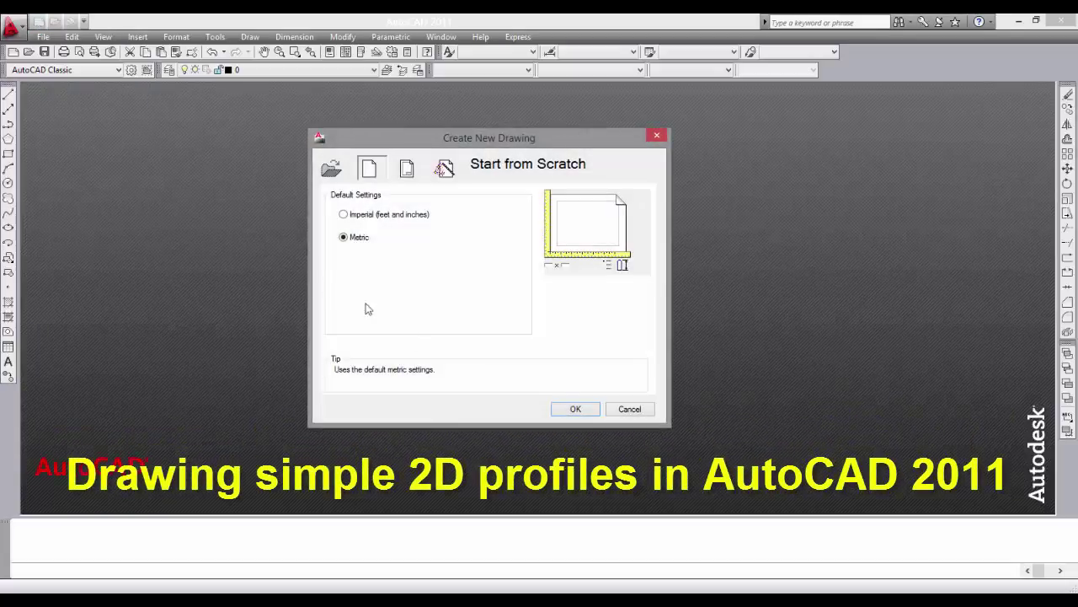
{"action": "left_click", "coordinate": [581, 409]}
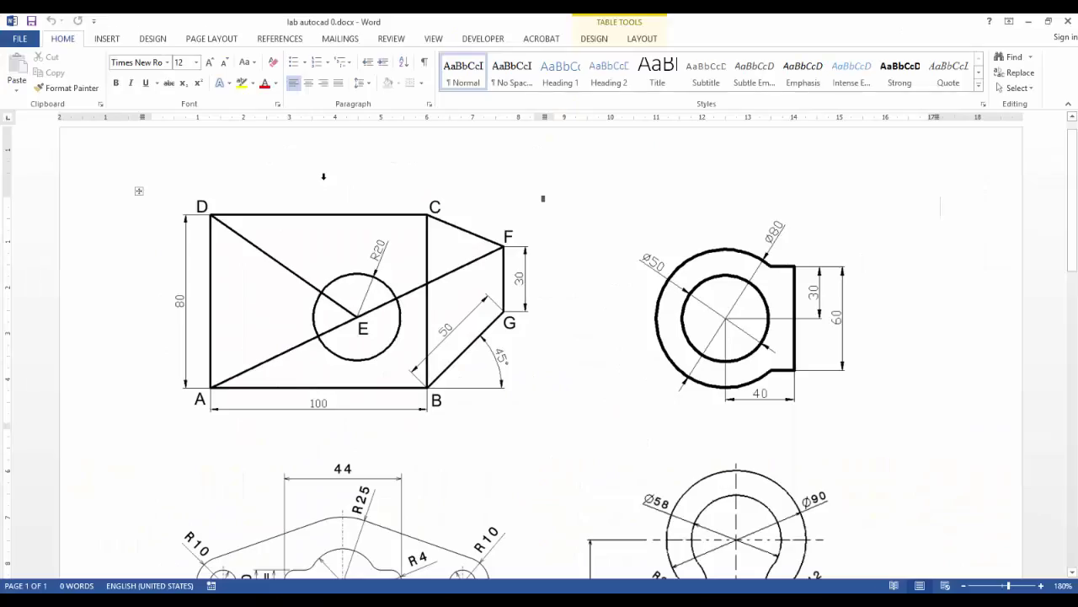
{"action": "left_click", "coordinate": [340, 344]}
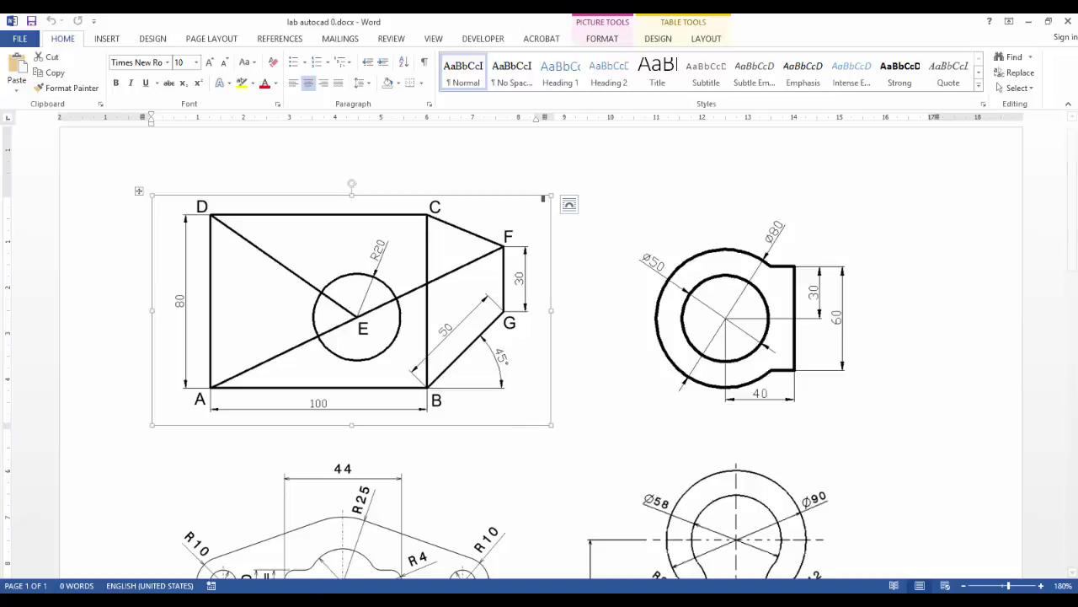
{"action": "left_click", "coordinate": [317, 590]}
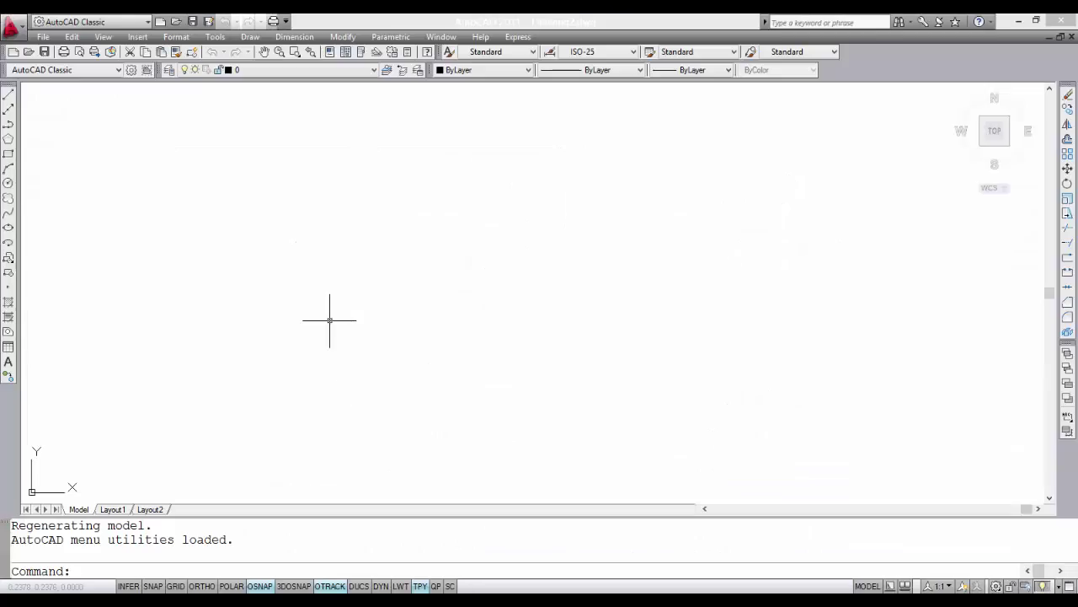
Step: Draw a 100 by 80 rectangle with REC and zoom in around it
{"action": "type", "text": "rec"}
{"action": "key", "text": "Return"}
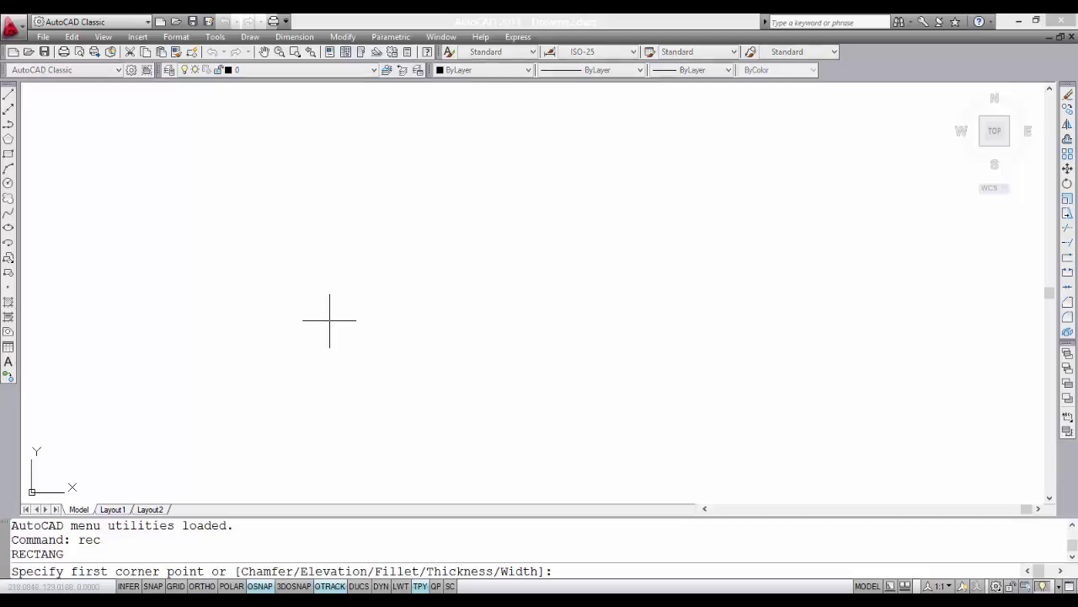
{"action": "left_click", "coordinate": [163, 283]}
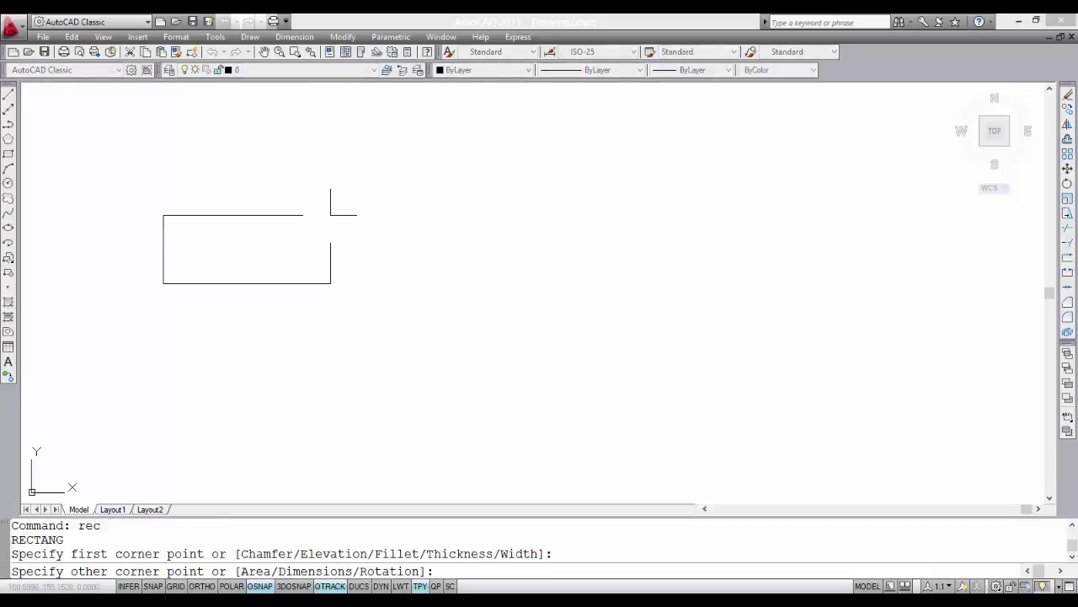
{"action": "type", "text": "@100,80"}
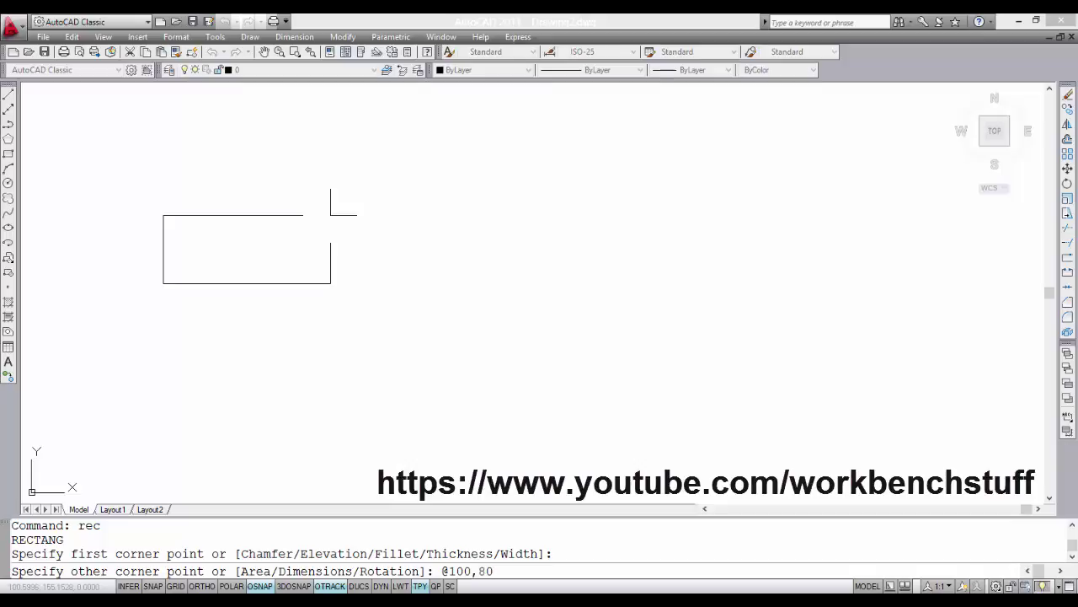
{"action": "key", "text": "Return"}
{"action": "scroll", "coordinate": [244, 221], "scroll_direction": "up", "scroll_amount": 3}
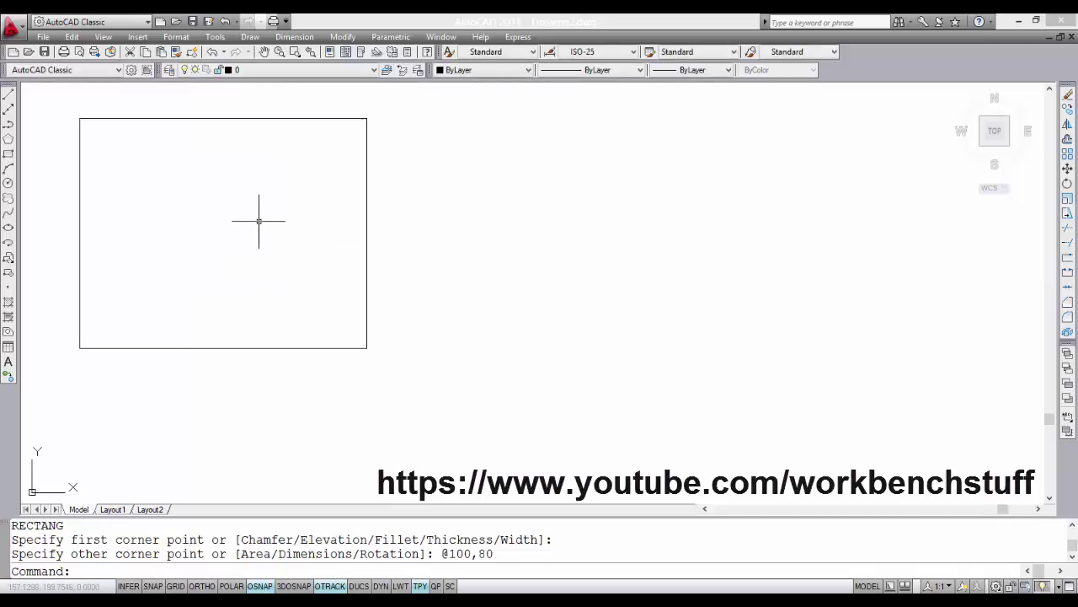
{"action": "mouse_move", "coordinate": [258, 222]}
{"action": "middle_mouse_down"}
{"action": "mouse_move", "coordinate": [359, 270]}
{"action": "mouse_move", "coordinate": [313, 247]}
{"action": "middle_mouse_up"}
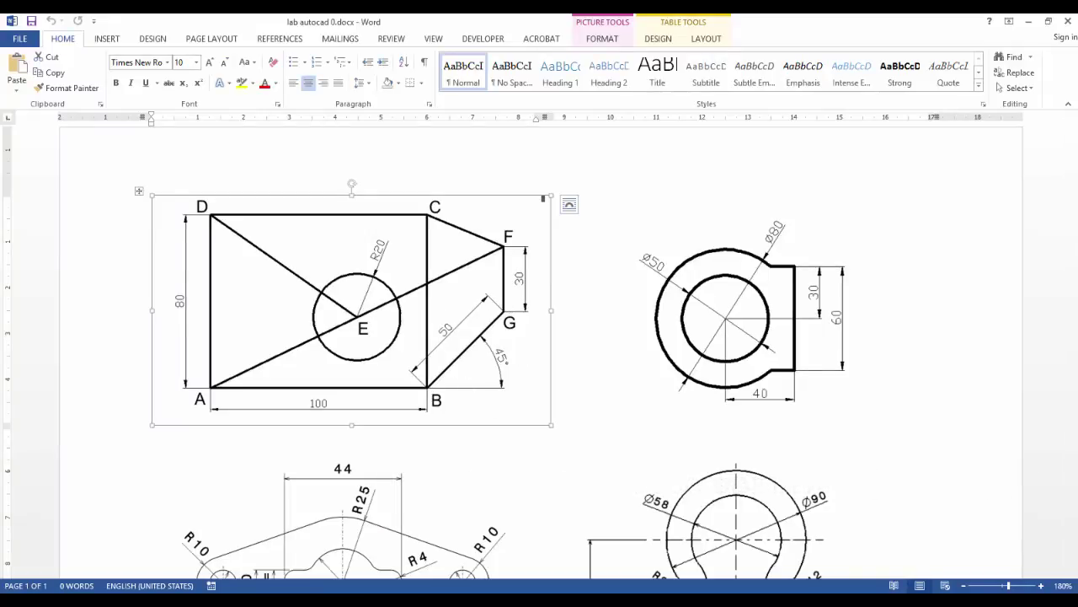
Step: Add the wing from the lower-right corner: 50 at 45°, 30 up, back to the top-right corner
{"action": "type", "text": "lin"}
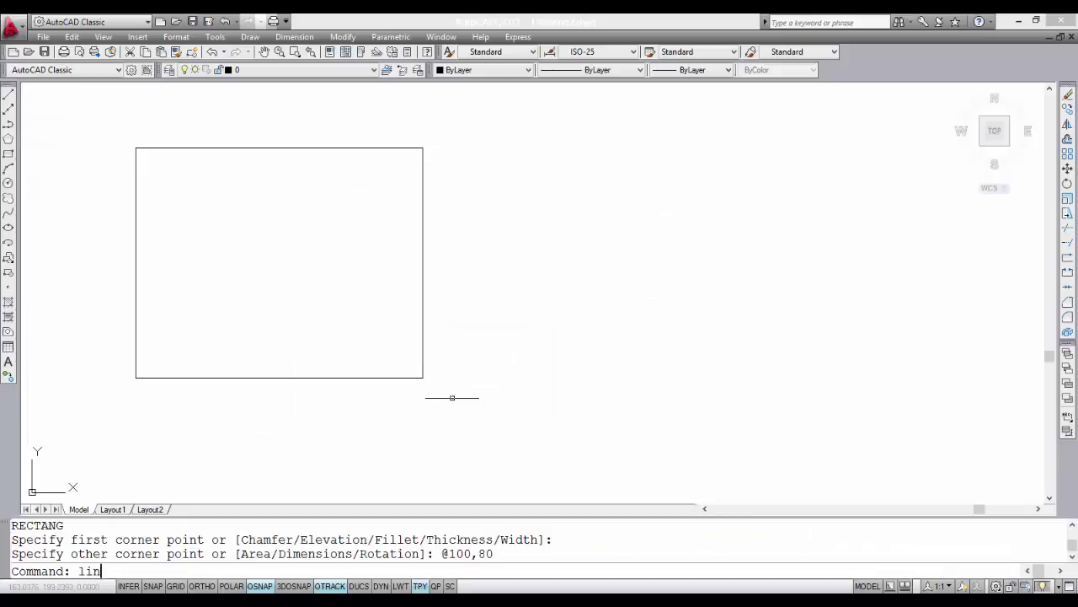
{"action": "type", "text": "e"}
{"action": "key", "text": "Return"}
{"action": "left_click", "coordinate": [422, 378]}
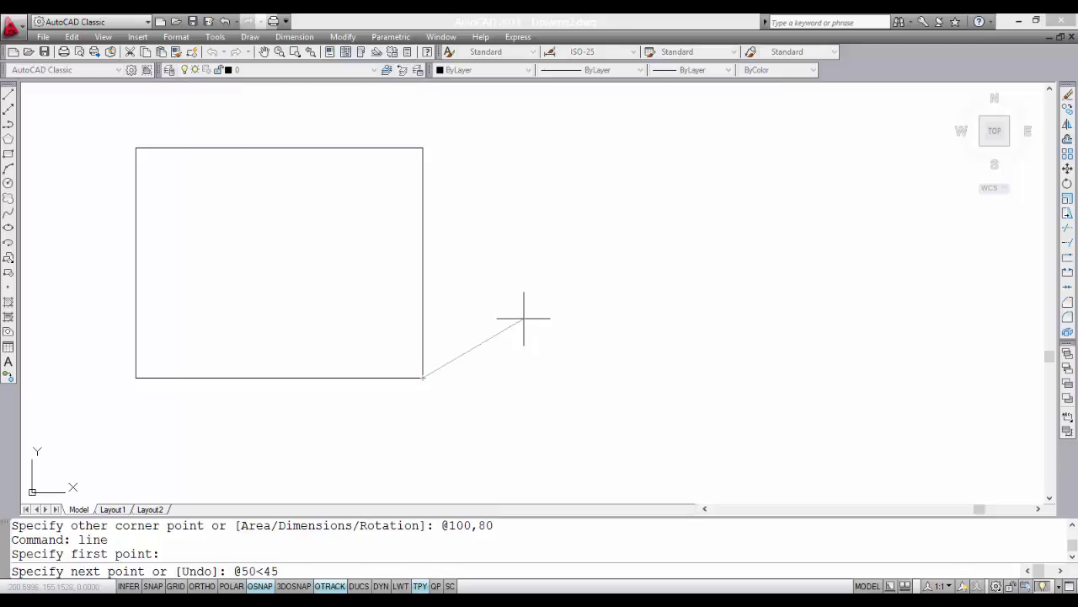
{"action": "key", "text": "Return"}
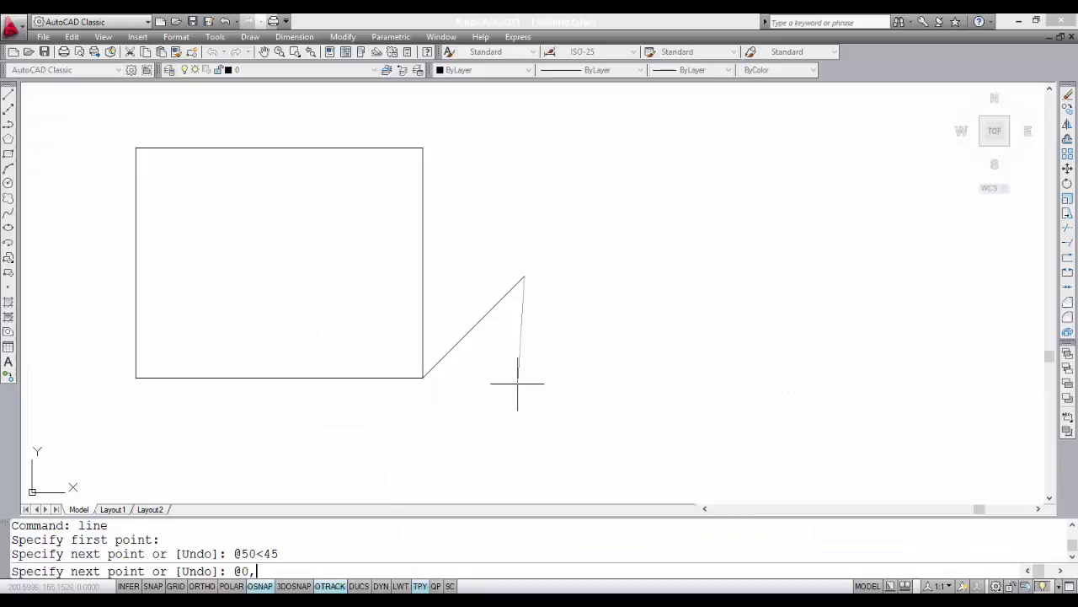
{"action": "key", "text": "Return"}
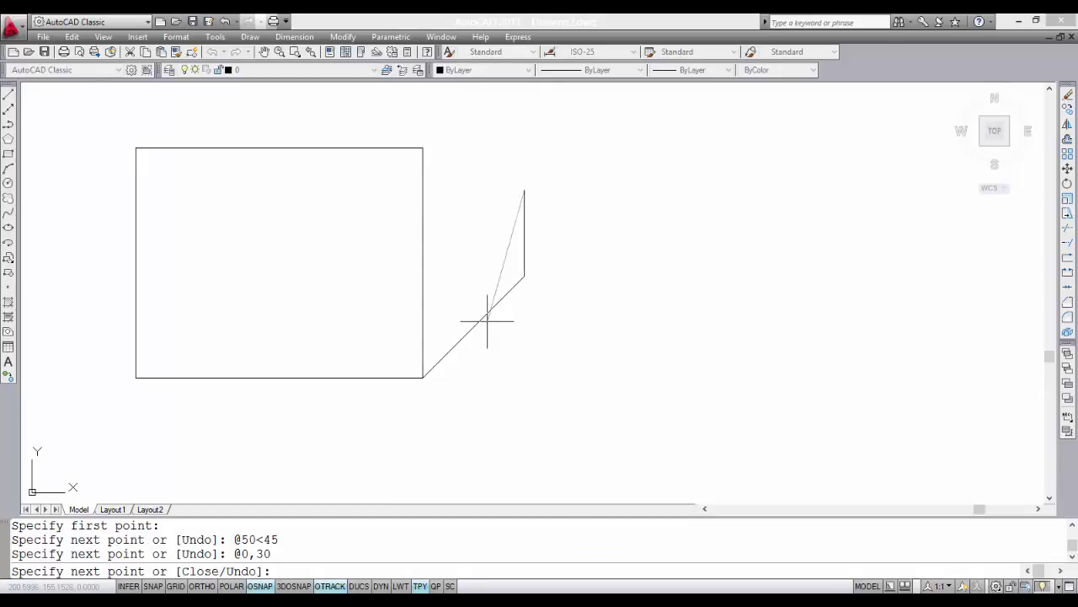
{"action": "left_click", "coordinate": [423, 147]}
{"action": "key", "text": "Return"}
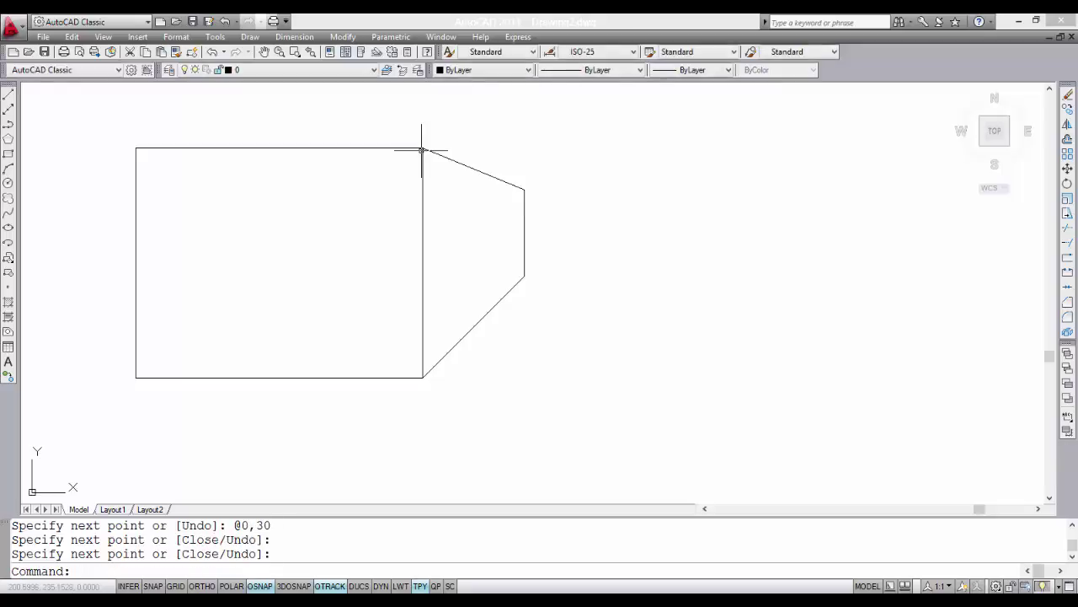
Step: Draw the long diagonal from the bottom-left corner to the wing's upper tip
{"action": "type", "text": "line"}
{"action": "key", "text": "Return"}
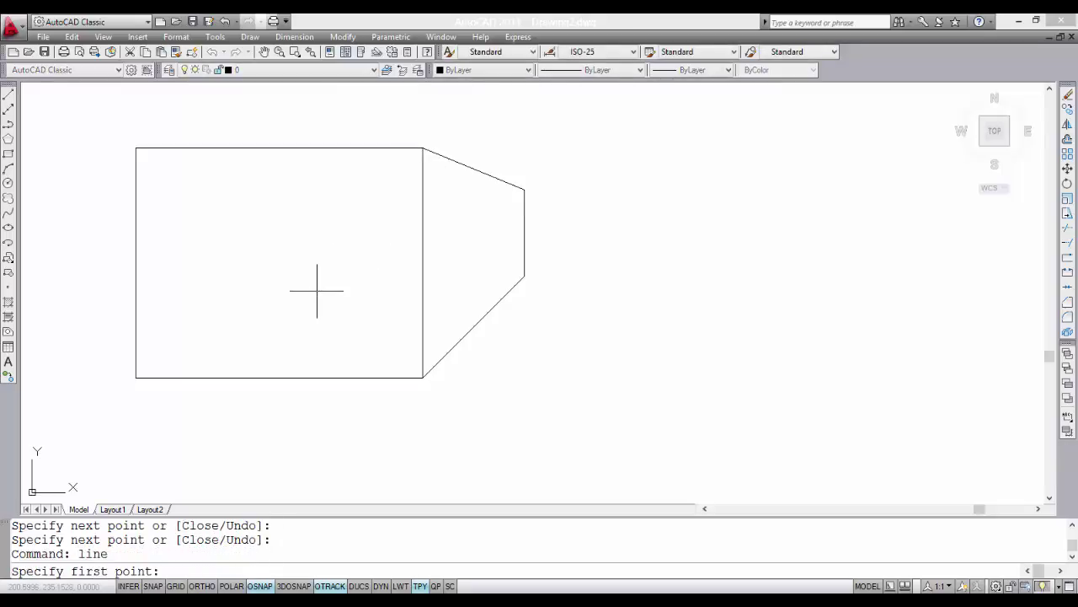
{"action": "left_click", "coordinate": [135, 377]}
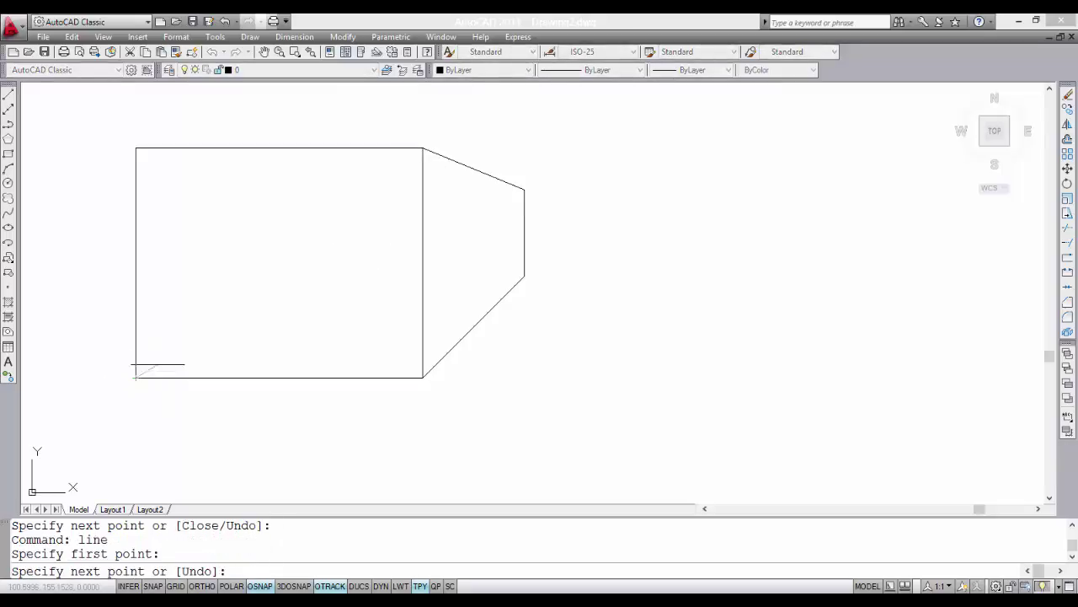
{"action": "left_click", "coordinate": [524, 189]}
{"action": "key", "text": "Return"}
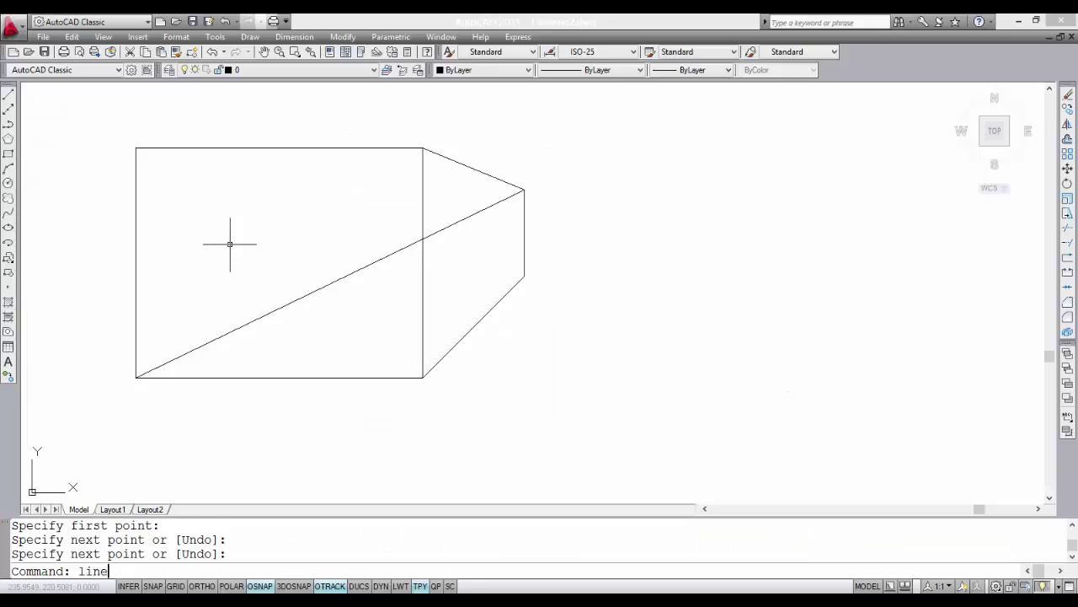
Step: Draw a line from the top-left corner to the diagonal's midpoint
{"action": "key", "text": "Return"}
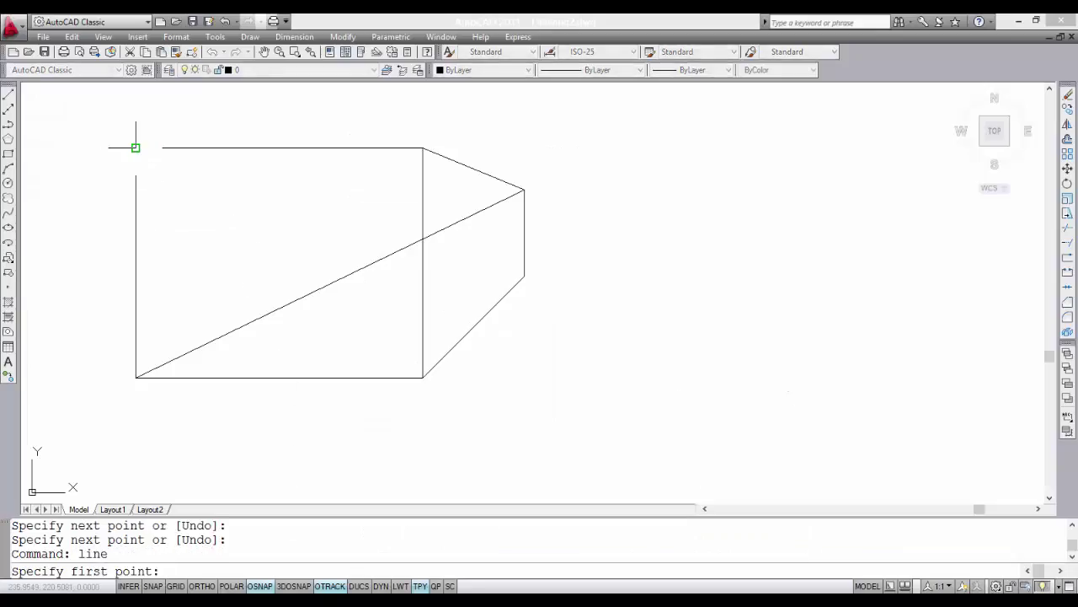
{"action": "left_click", "coordinate": [136, 148]}
{"action": "type", "text": "mid"}
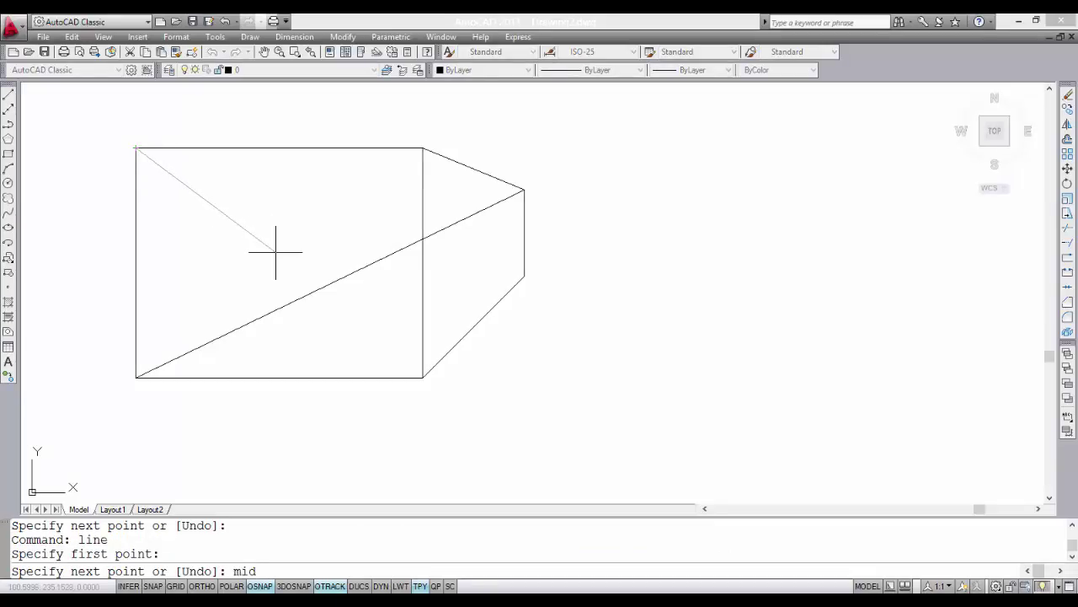
{"action": "key", "text": "Return"}
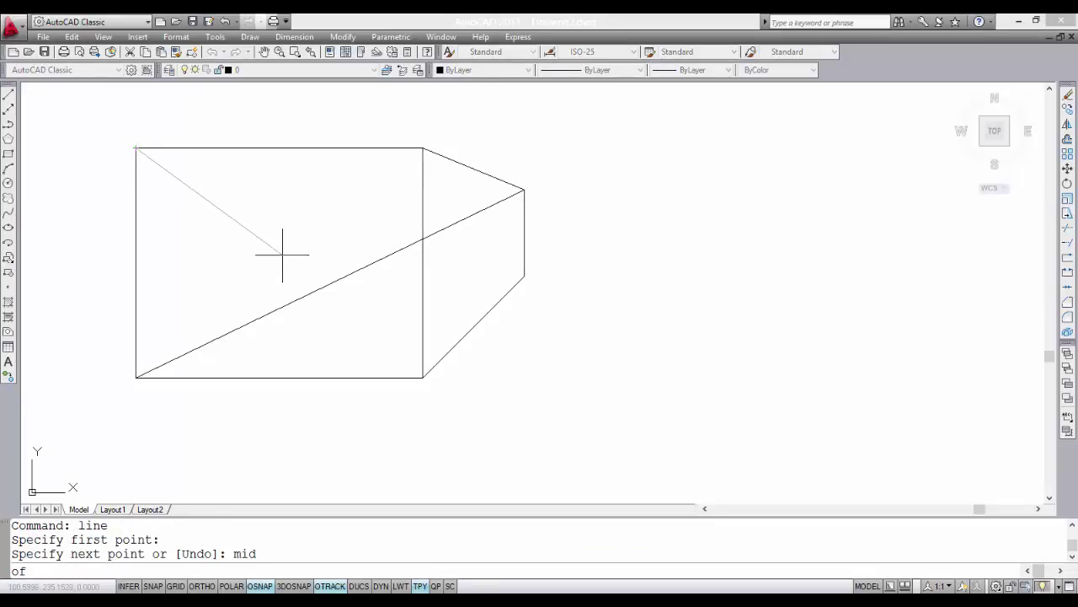
{"action": "left_click", "coordinate": [329, 284]}
{"action": "key", "text": "Return"}
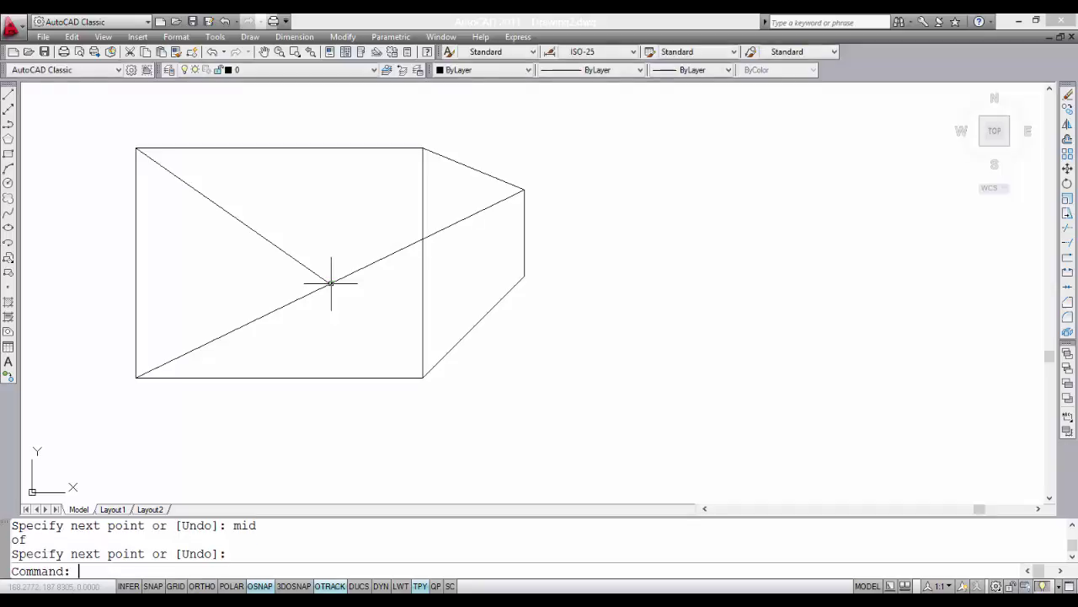
Step: Draw a radius 20 circle centred at the diagonal's midpoint, then move the profile top-left
{"action": "type", "text": "circle"}
{"action": "key", "text": "Return"}
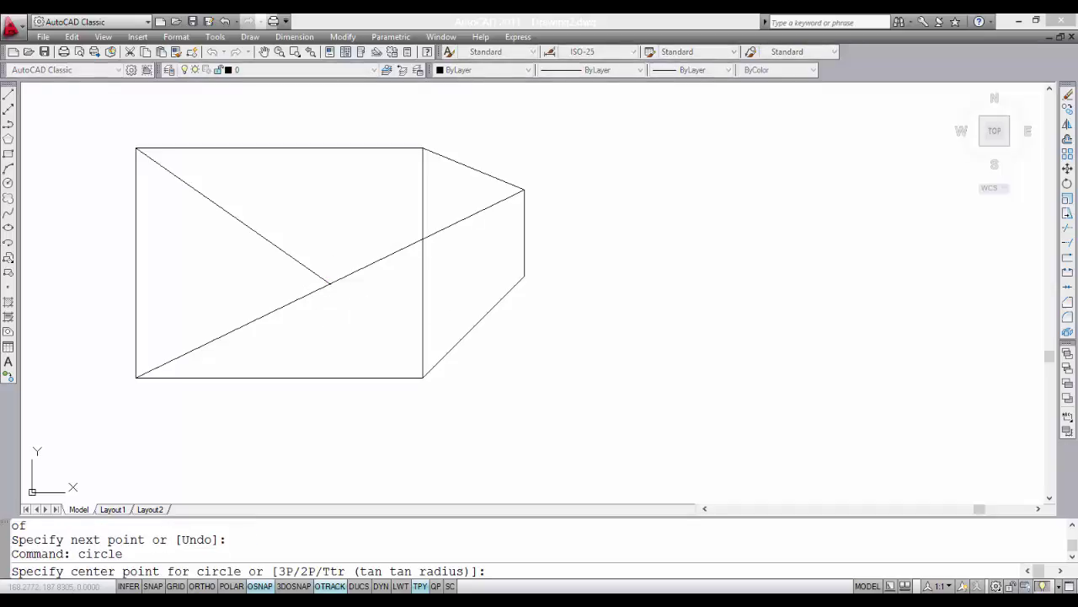
{"action": "left_click", "coordinate": [329, 284]}
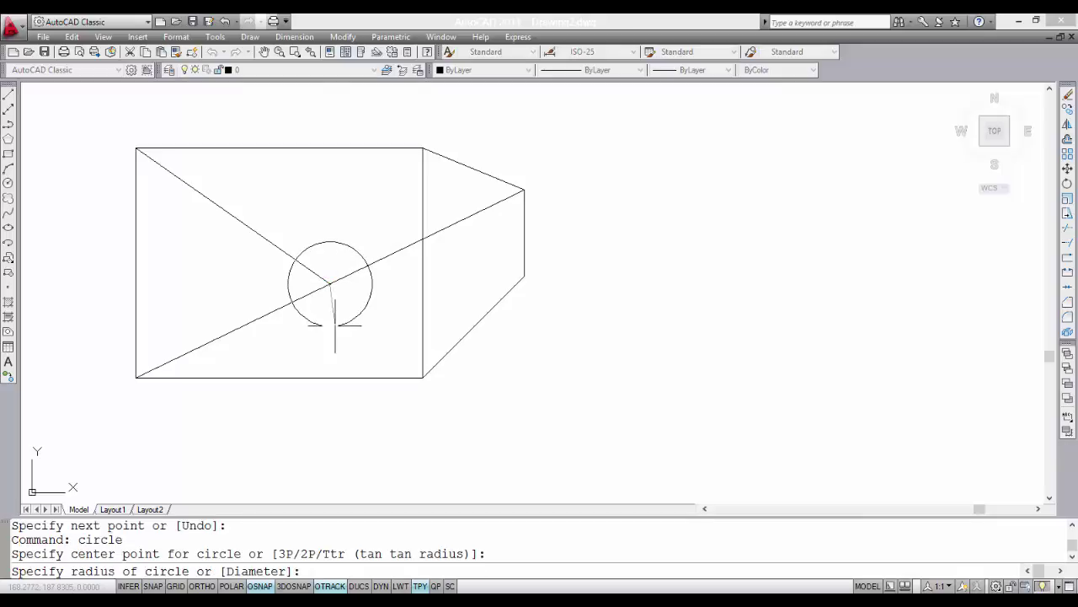
{"action": "type", "text": "20"}
{"action": "key", "text": "Return"}
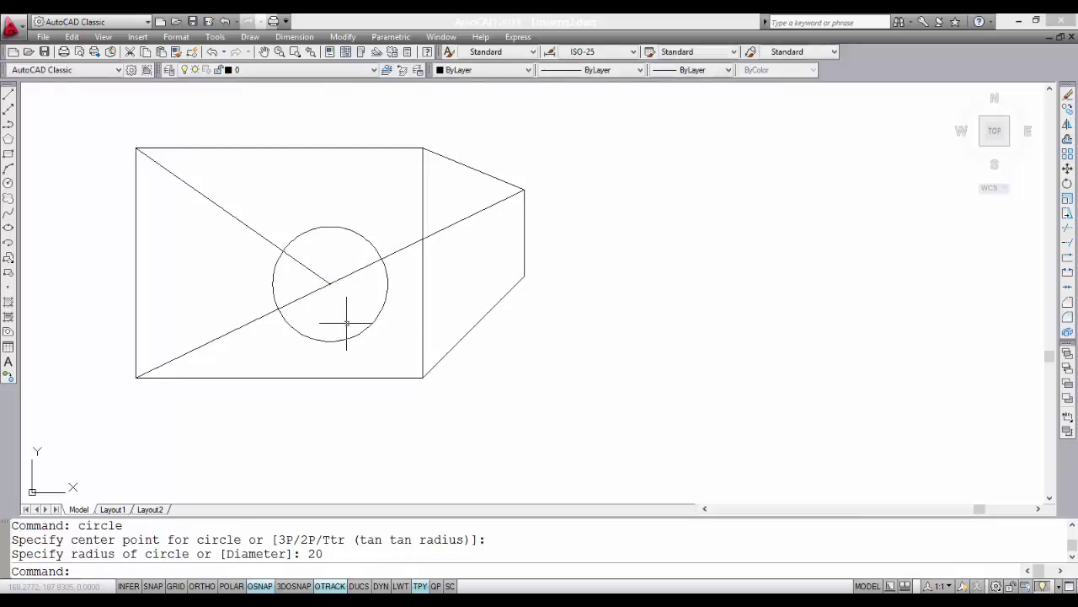
{"action": "mouse_move", "coordinate": [573, 323]}
{"action": "middle_mouse_down"}
{"action": "mouse_move", "coordinate": [342, 227]}
{"action": "mouse_move", "coordinate": [240, 211]}
{"action": "middle_mouse_up"}
{"action": "scroll", "coordinate": [510, 304], "scroll_direction": "down", "scroll_amount": 4}
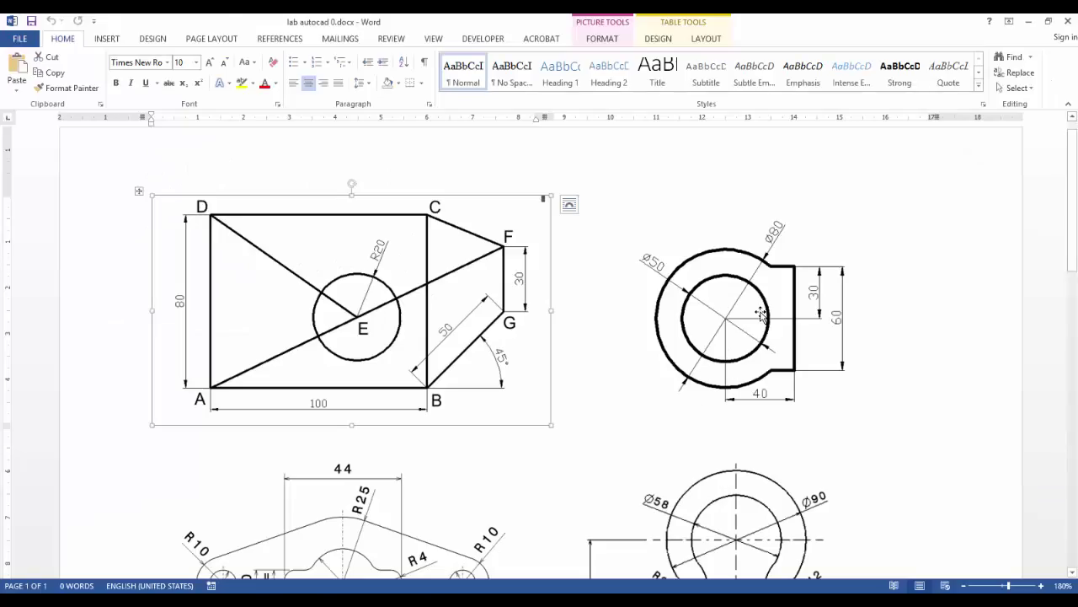
{"action": "left_click", "coordinate": [758, 315]}
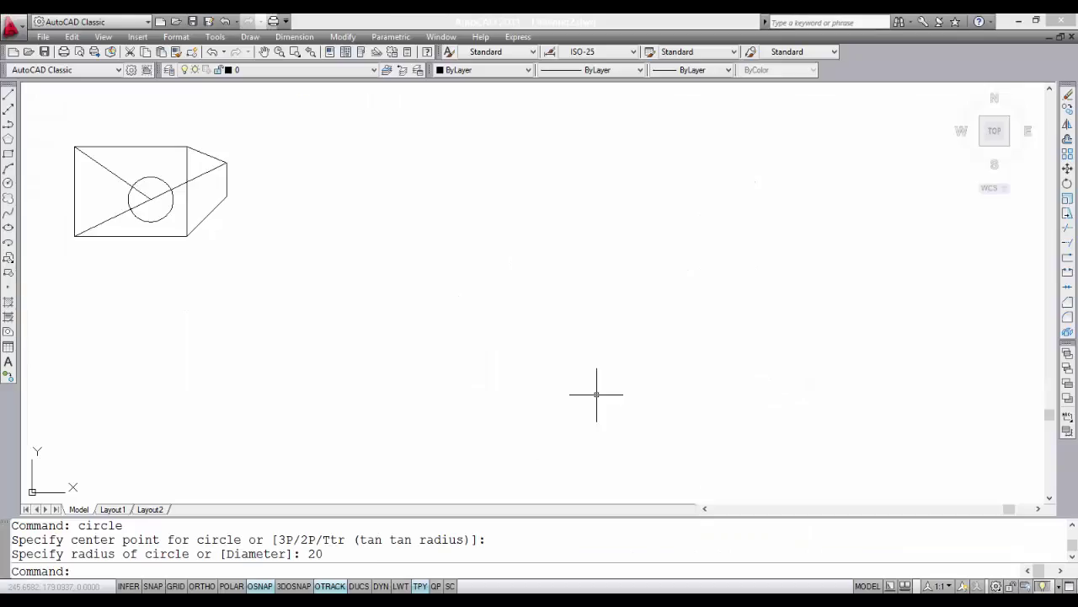
Step: Draw a 50-diameter circle to the right of the first profile
{"action": "type", "text": "cle"}
{"action": "key", "text": "Return"}
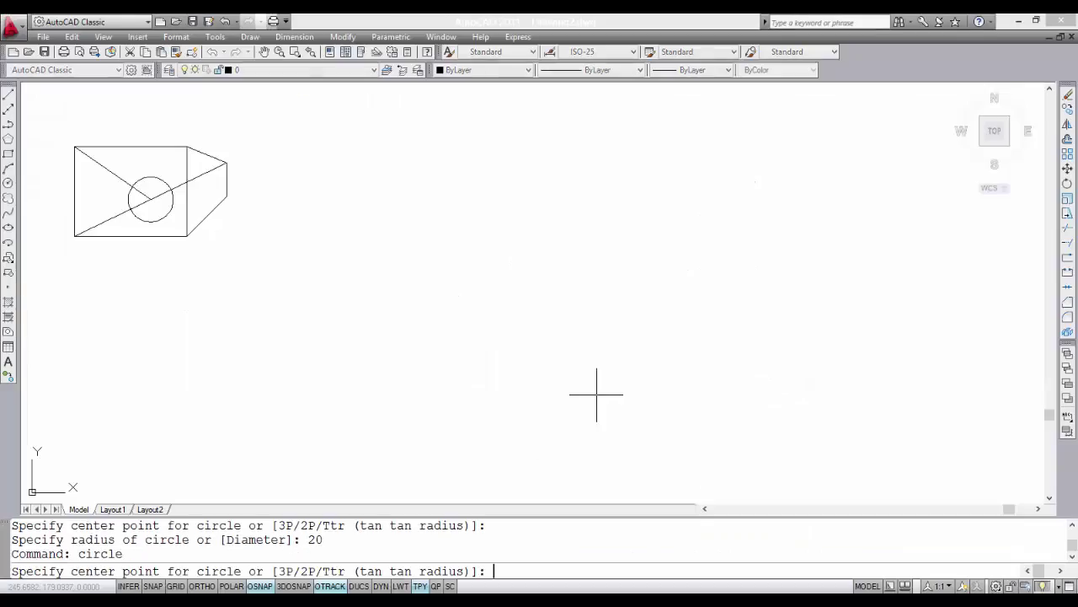
{"action": "left_click", "coordinate": [447, 191]}
{"action": "type", "text": "d"}
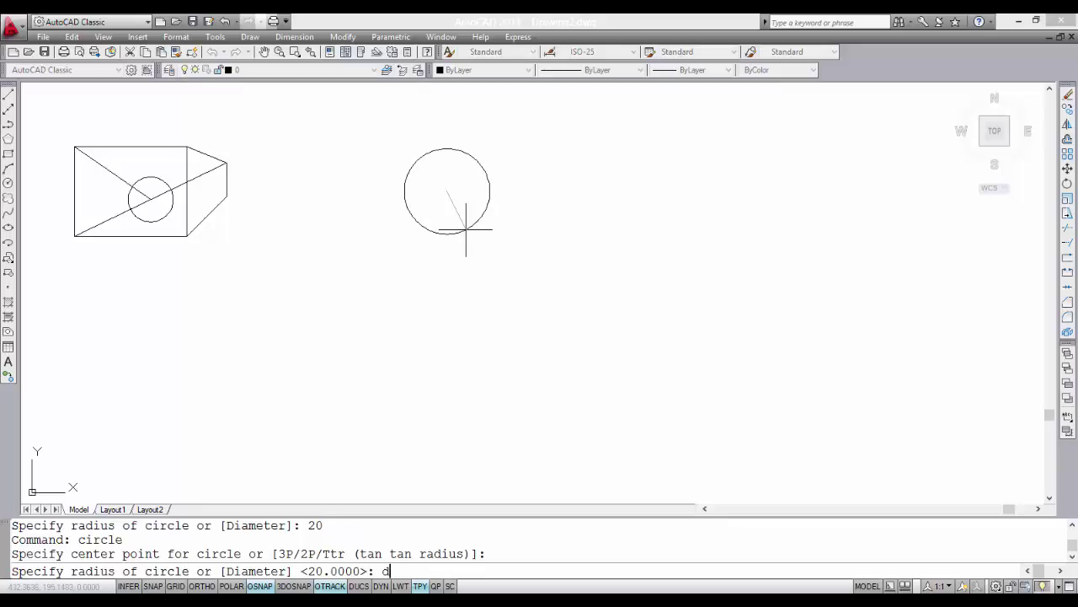
{"action": "key", "text": "Return"}
{"action": "type", "text": "50"}
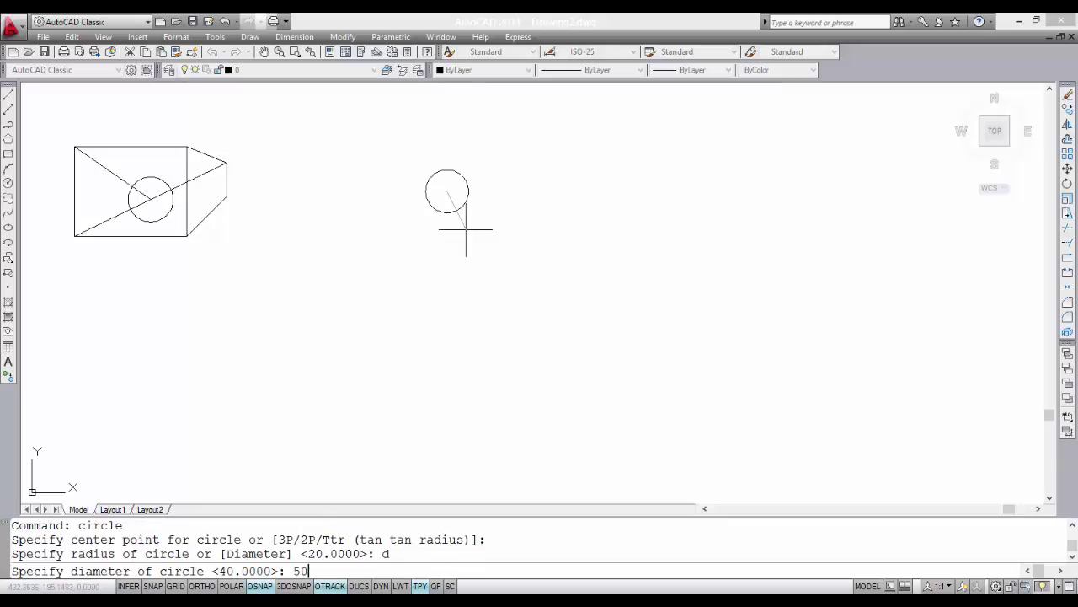
{"action": "key", "text": "Return"}
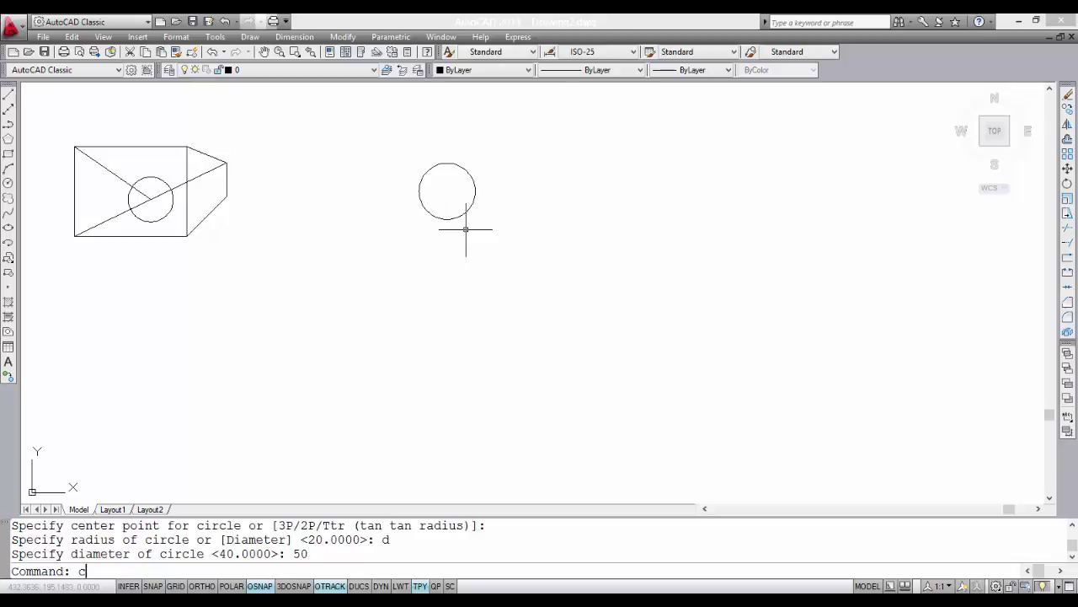
Step: Add a concentric 80-diameter circle and centre the view on the pair
{"action": "key", "text": "Return"}
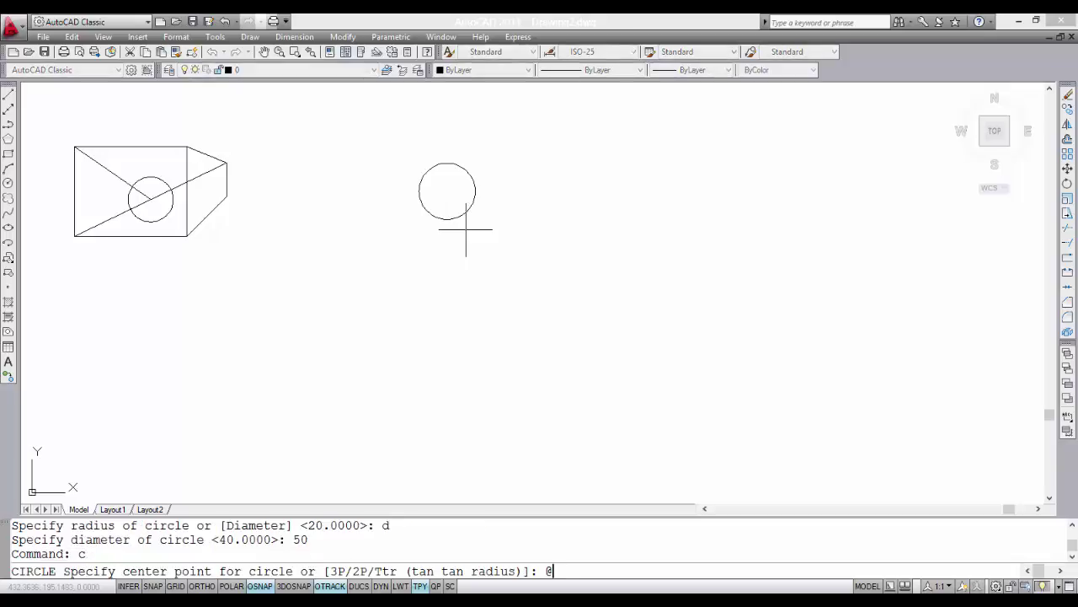
{"action": "key", "text": "Return"}
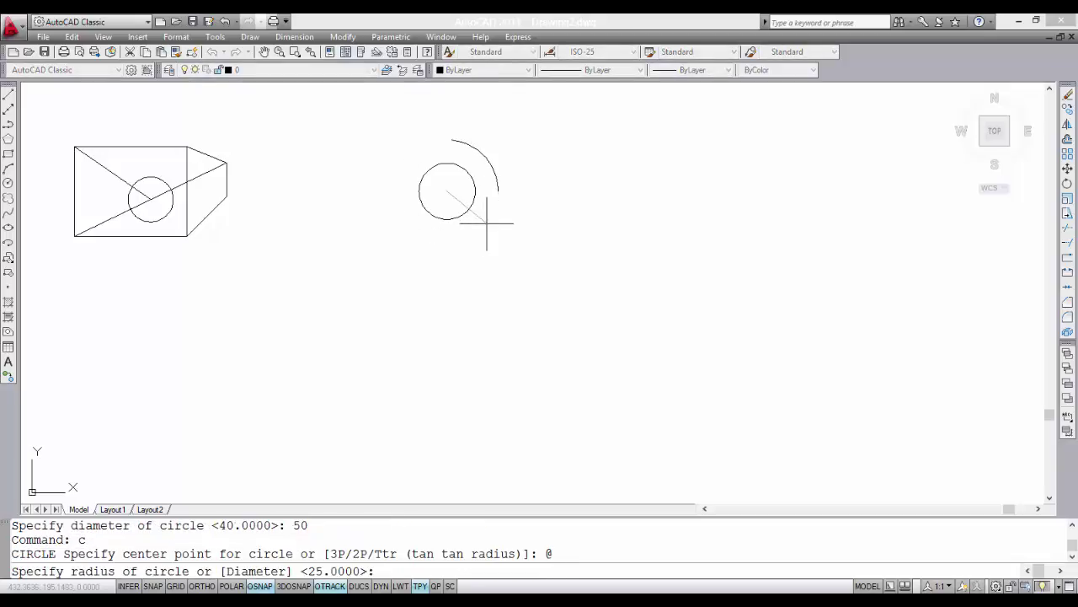
{"action": "type", "text": "d"}
{"action": "key", "text": "Return"}
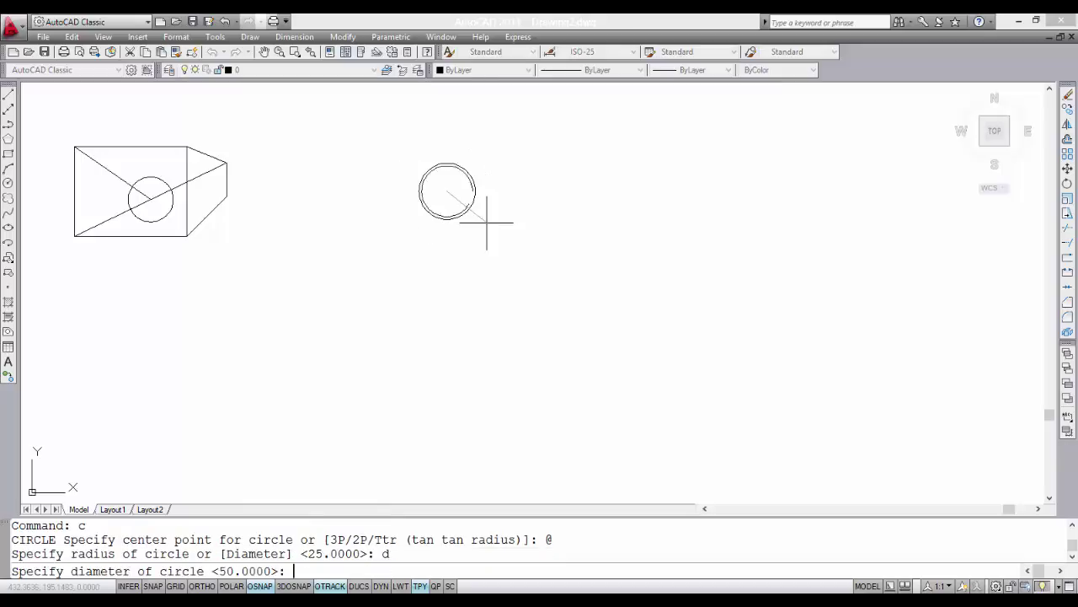
{"action": "type", "text": "80"}
{"action": "key", "text": "Return"}
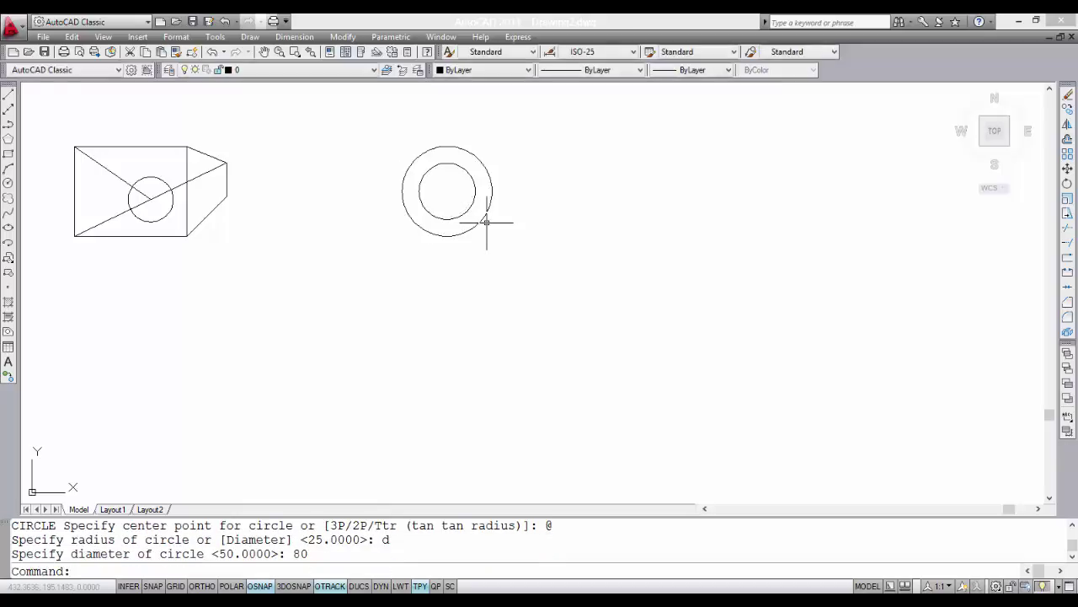
{"action": "scroll", "coordinate": [489, 212], "scroll_direction": "up", "scroll_amount": 2}
{"action": "scroll", "coordinate": [492, 208], "scroll_direction": "up", "scroll_amount": 1}
{"action": "middle_click_drag", "start_coordinate": [492, 205], "coordinate": [461, 306]}
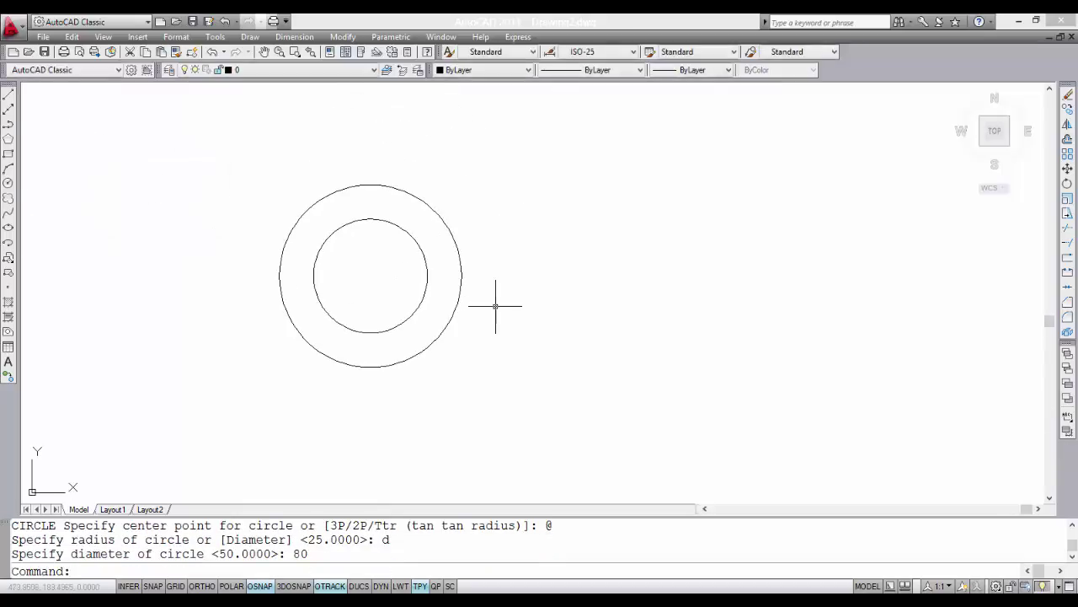
{"action": "key", "text": "alt+Tab"}
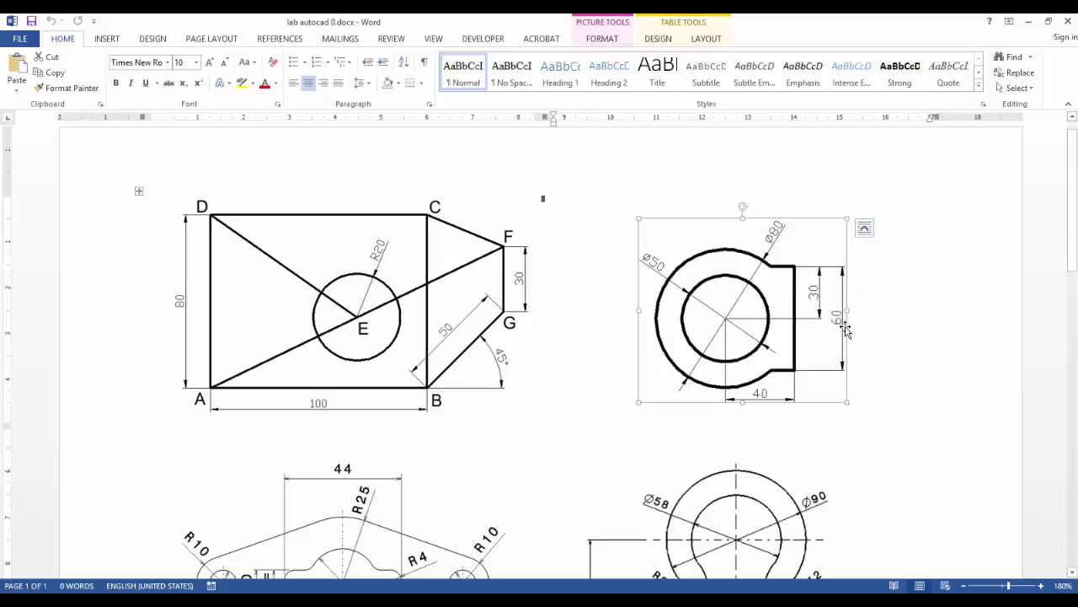
{"action": "key", "text": "alt+Tab"}
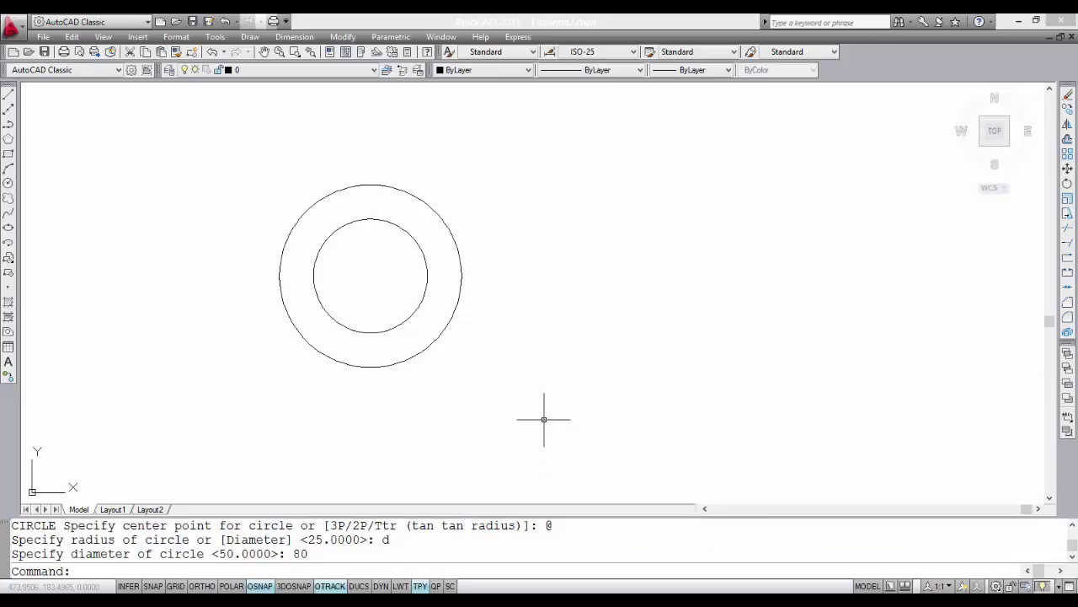
Step: Move the UCS origin to the circles' centre, keeping the axes unrotated
{"action": "type", "text": "ucs"}
{"action": "key", "text": "Return"}
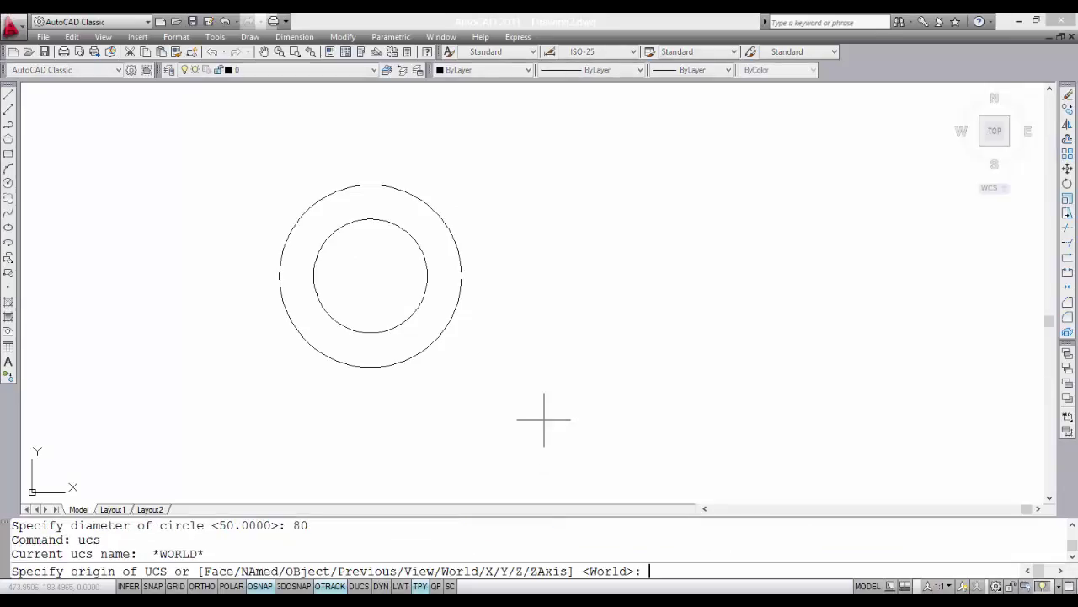
{"action": "left_click", "coordinate": [370, 275]}
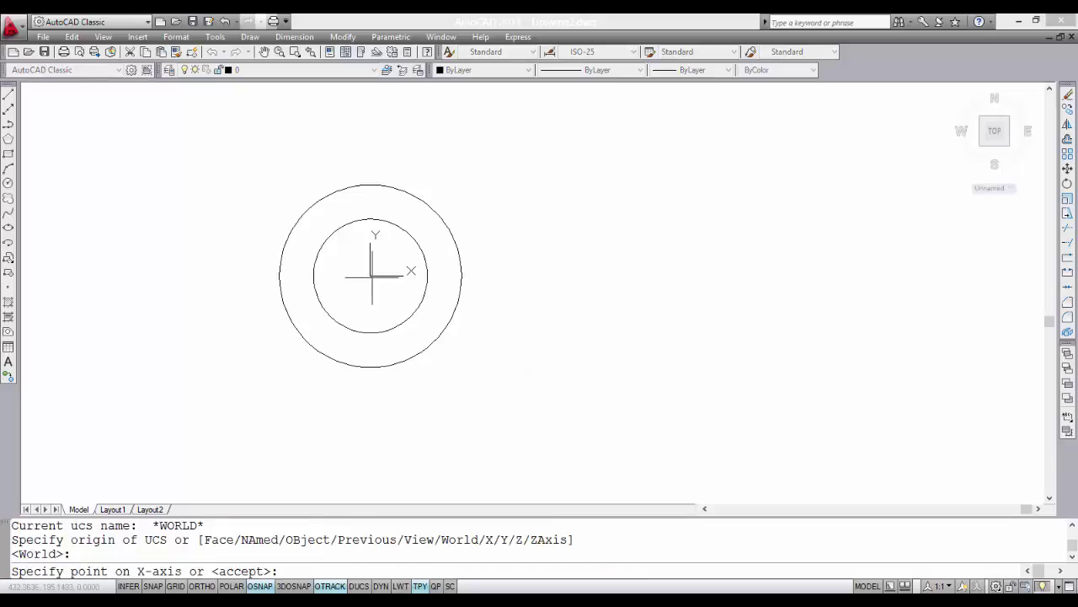
{"action": "key", "text": "Return"}
{"action": "type", "text": "rec"}
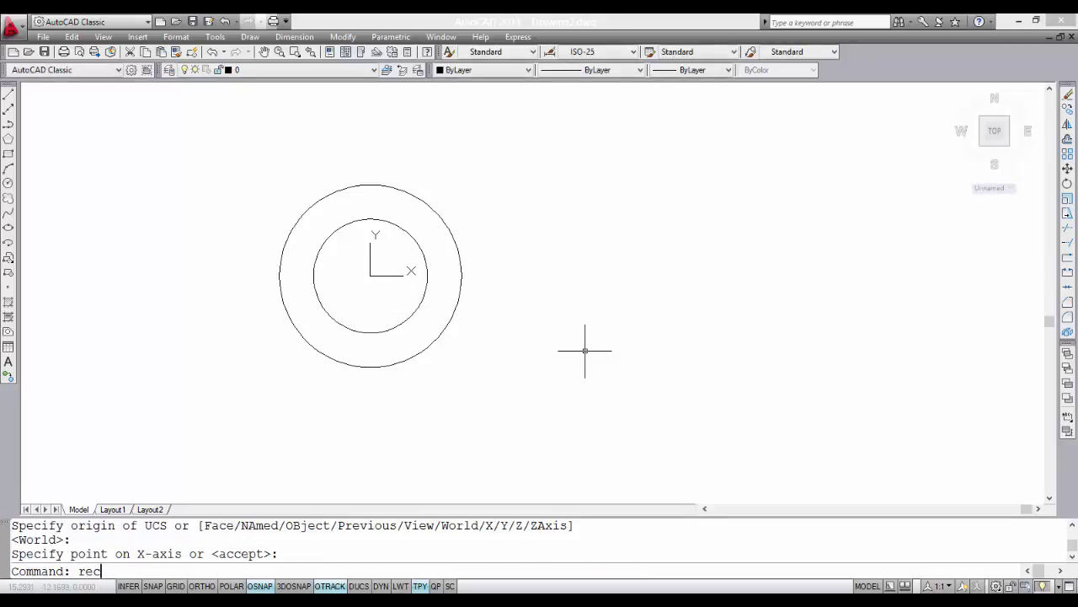
{"action": "key", "text": "Return"}
{"action": "type", "text": "0,-"}
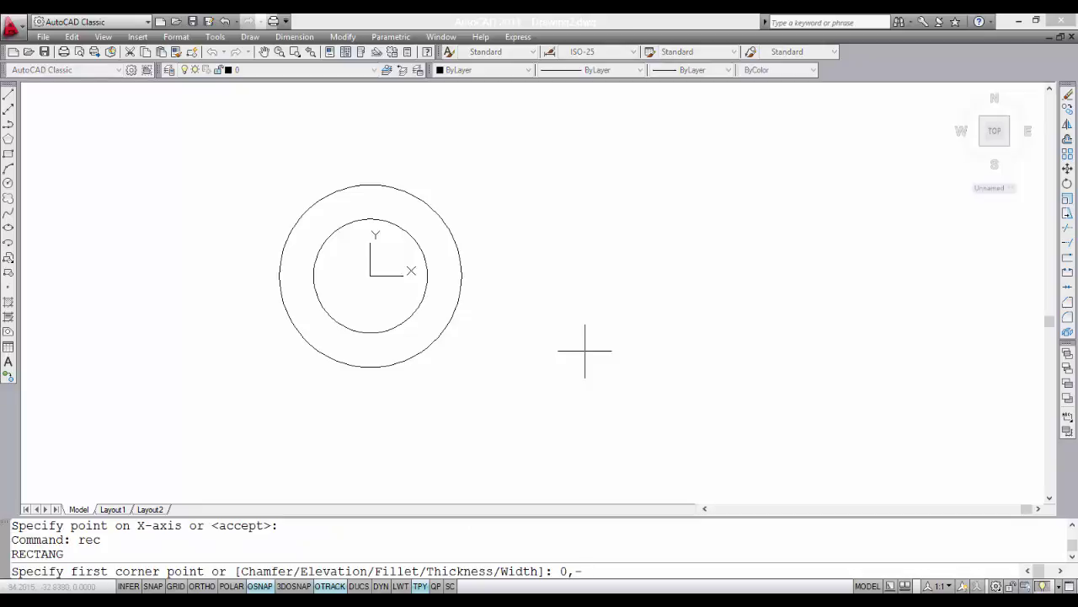
{"action": "type", "text": "30"}
{"action": "key", "text": "Return"}
{"action": "type", "text": "@40,60"}
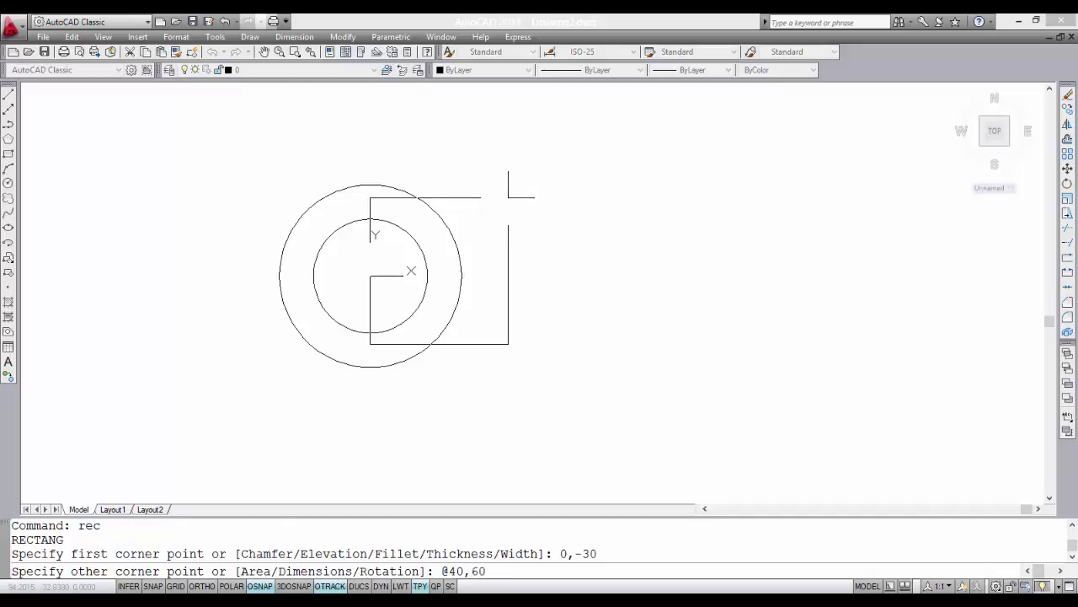
{"action": "key", "text": "Return"}
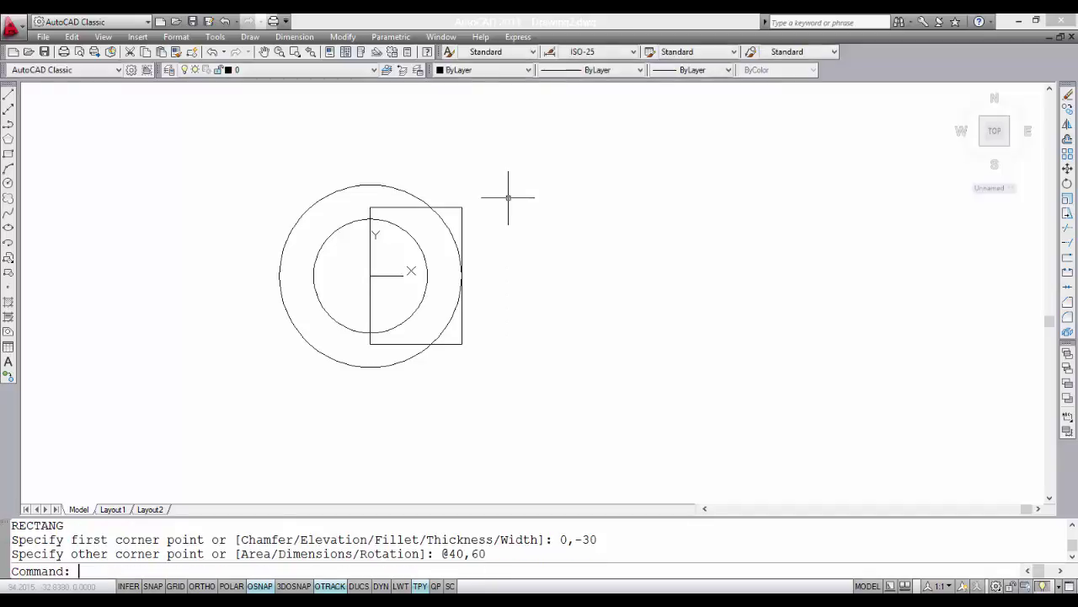
{"action": "scroll", "coordinate": [486, 265], "scroll_direction": "up", "scroll_amount": 2}
{"action": "type", "text": "t"}
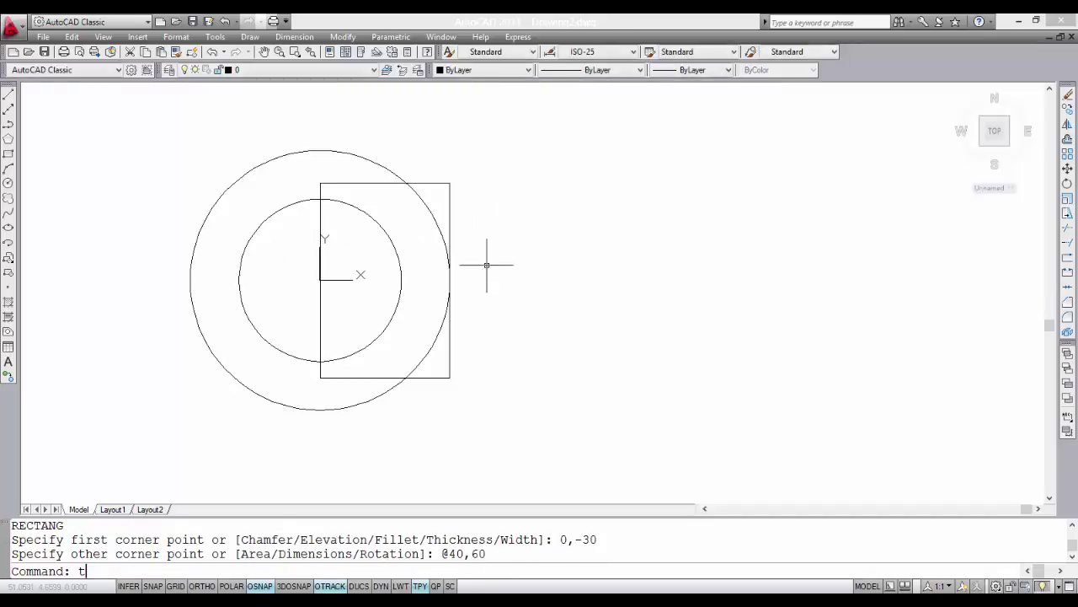
{"action": "type", "text": "rim"}
{"action": "key", "text": "Return"}
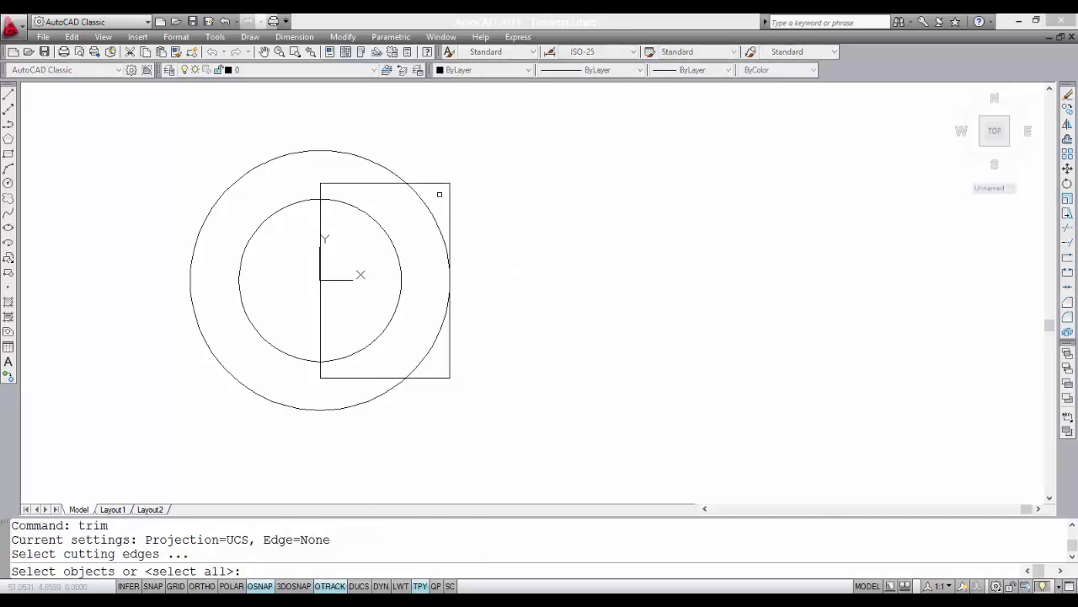
Step: Trim the outer circle and rectangle against each other into one ring-and-tab outline
{"action": "left_click", "coordinate": [434, 183]}
{"action": "left_click", "coordinate": [383, 167]}
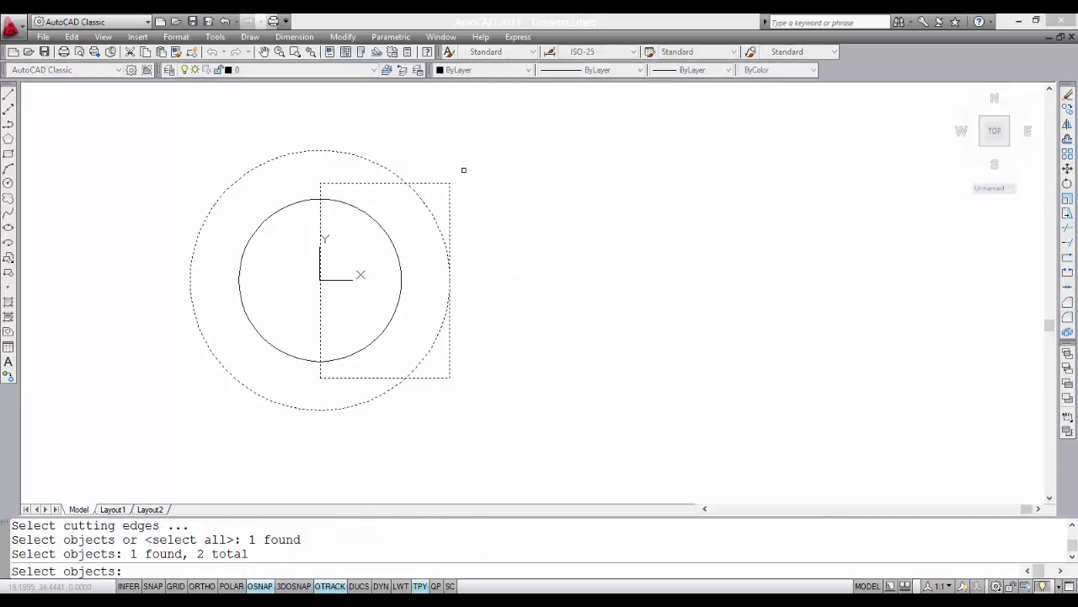
{"action": "key", "text": "Return"}
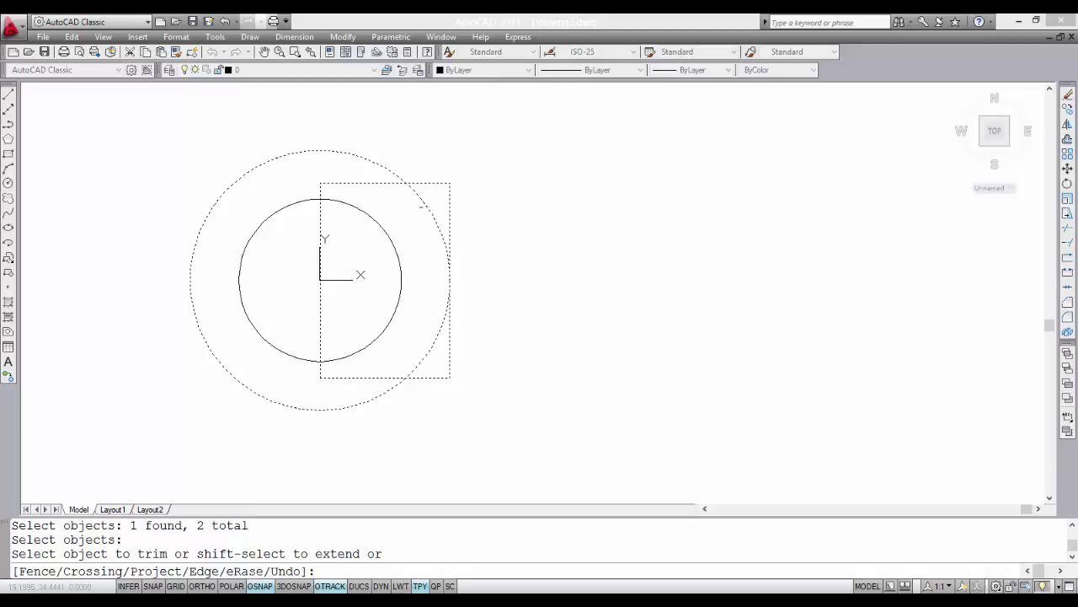
{"action": "left_click", "coordinate": [424, 204]}
{"action": "left_click", "coordinate": [446, 325]}
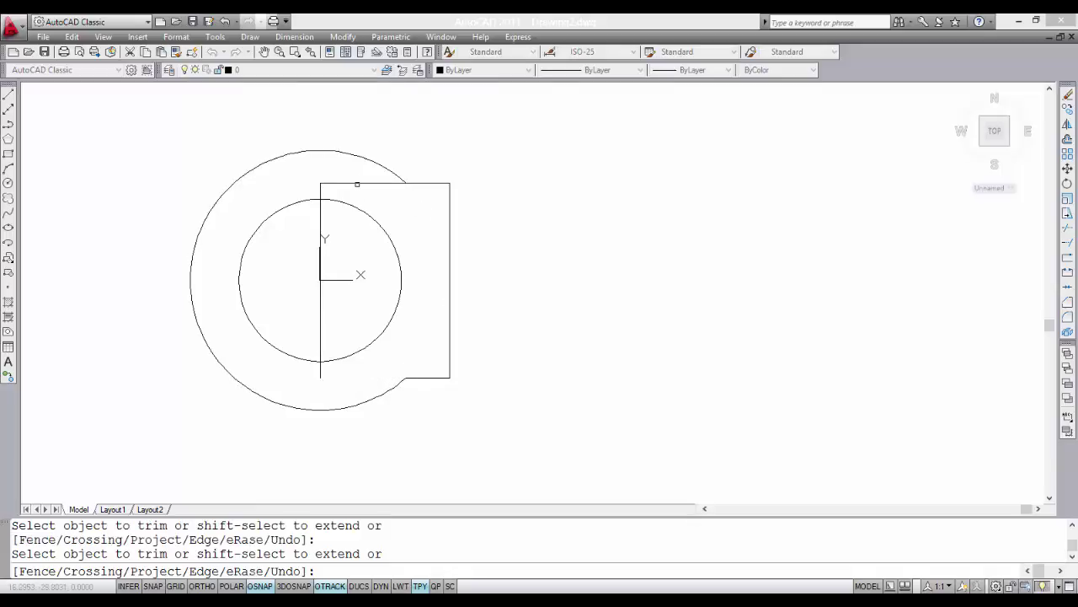
{"action": "left_click", "coordinate": [357, 184]}
{"action": "key", "text": "Return"}
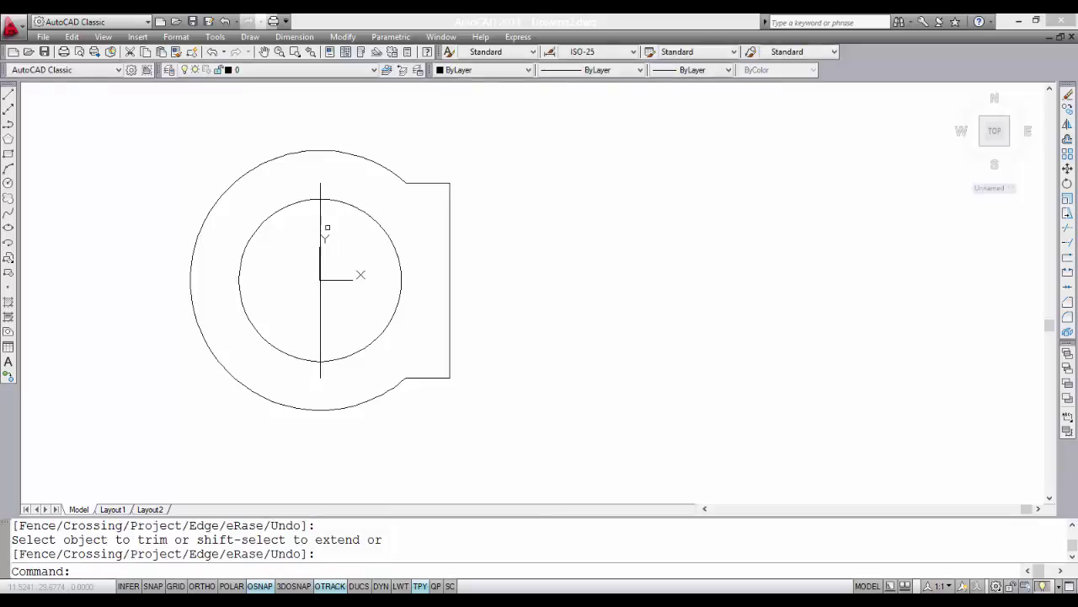
Step: Delete the leftover vertical line and restore the World coordinate system
{"action": "left_click", "coordinate": [322, 227]}
{"action": "key", "text": "Delete"}
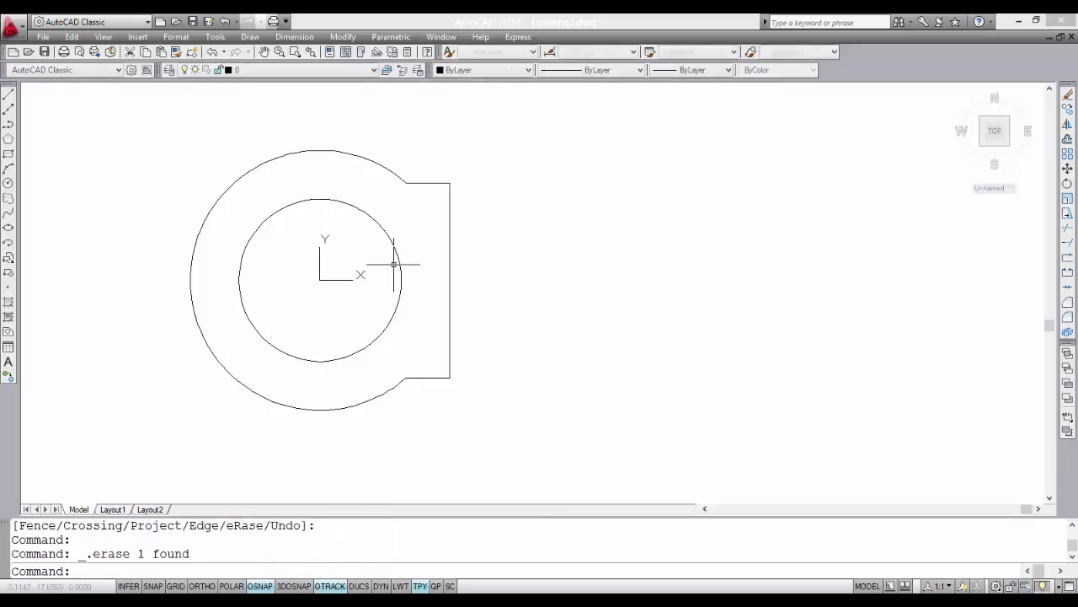
{"action": "scroll", "coordinate": [471, 300], "scroll_direction": "down", "scroll_amount": 4}
{"action": "type", "text": "uc"}
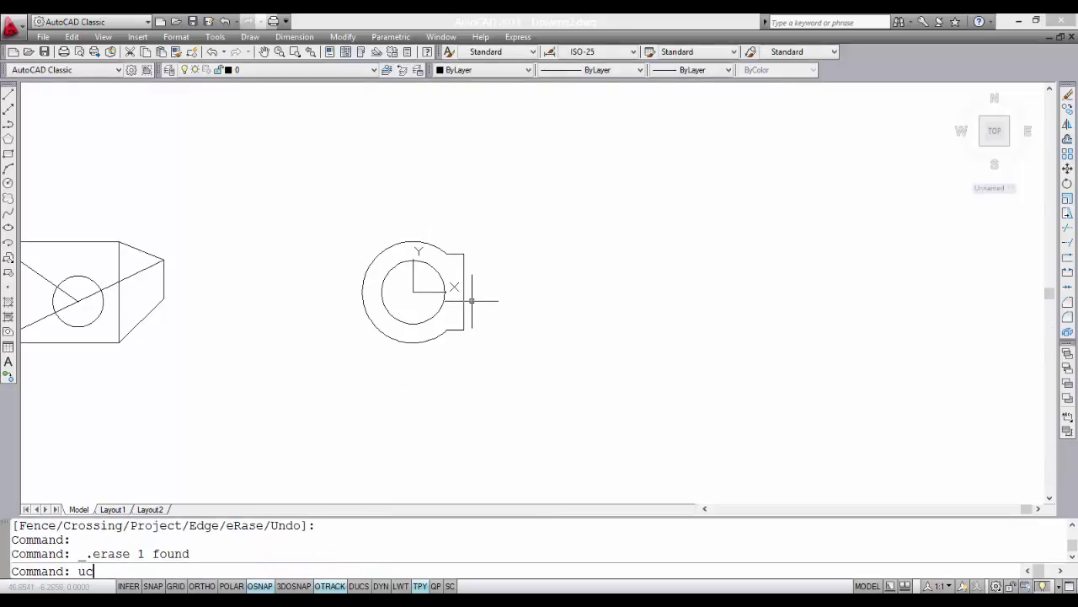
{"action": "type", "text": "s"}
{"action": "key", "text": "Return"}
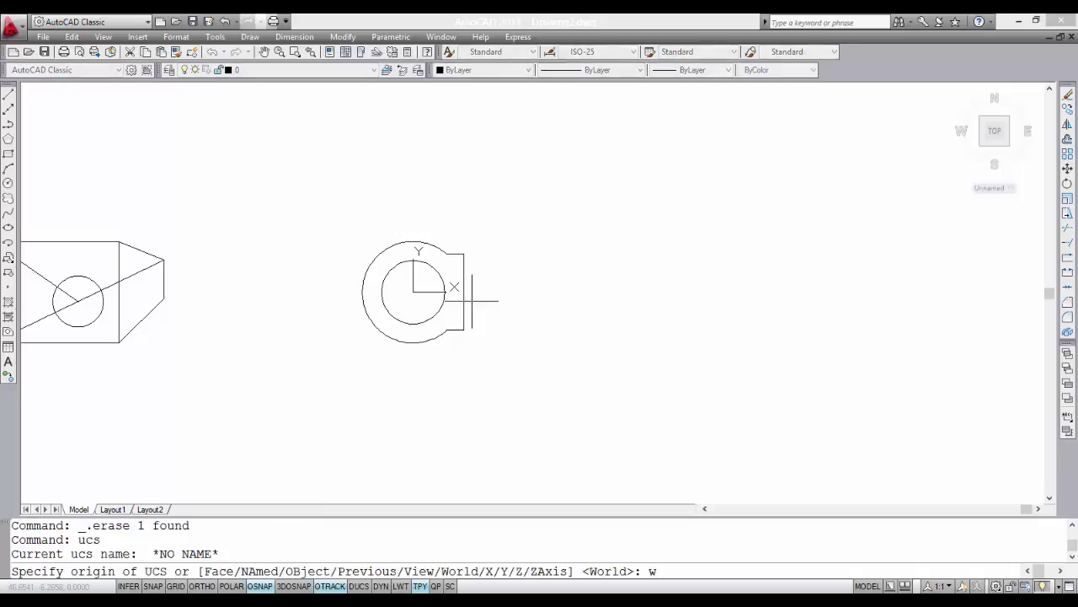
{"action": "key", "text": "Return"}
{"action": "mouse_move", "coordinate": [260, 338]}
{"action": "middle_mouse_down"}
{"action": "mouse_move", "coordinate": [392, 228]}
{"action": "mouse_move", "coordinate": [450, 205]}
{"action": "middle_mouse_up"}
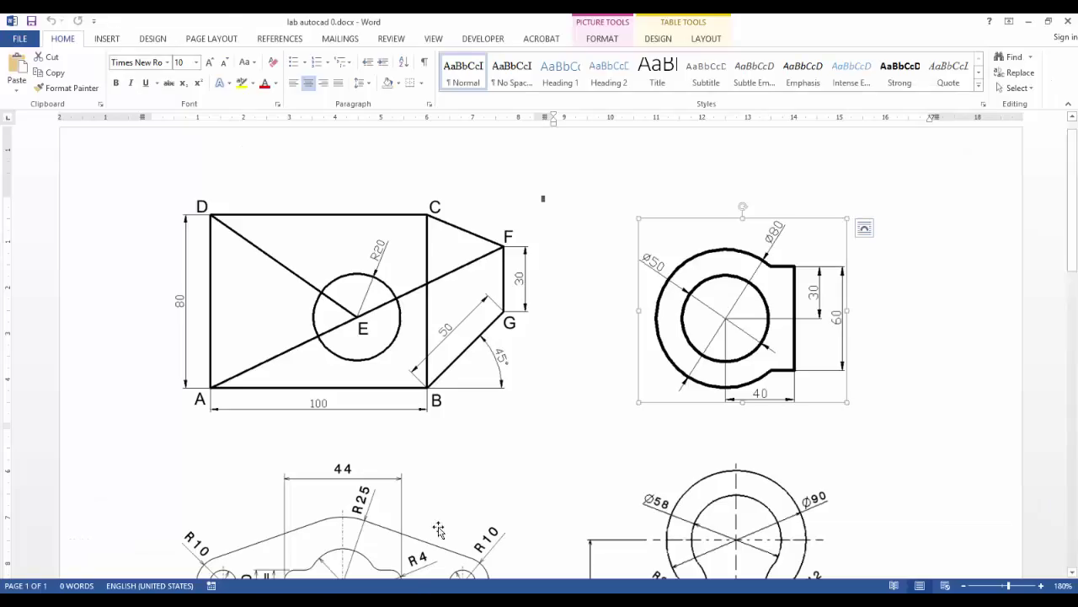
Step: Bring the rounded diamond plate with keyhole slot into view on the Word reference page
{"action": "scroll", "coordinate": [422, 474], "scroll_direction": "down", "scroll_amount": 5}
{"action": "scroll", "coordinate": [421, 474], "scroll_direction": "up", "scroll_amount": 1}
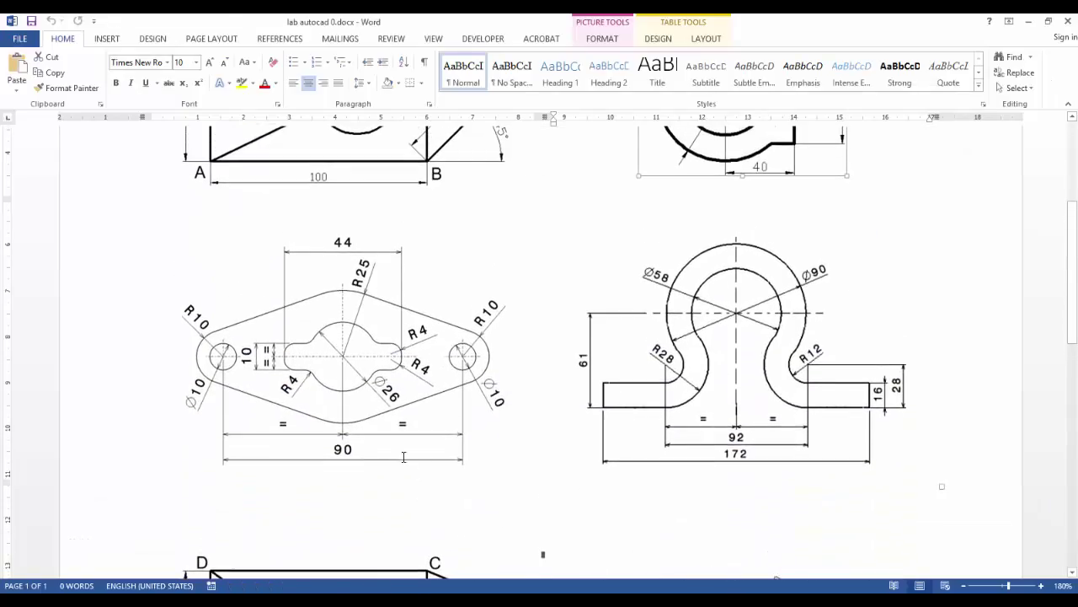
{"action": "left_click", "coordinate": [376, 420]}
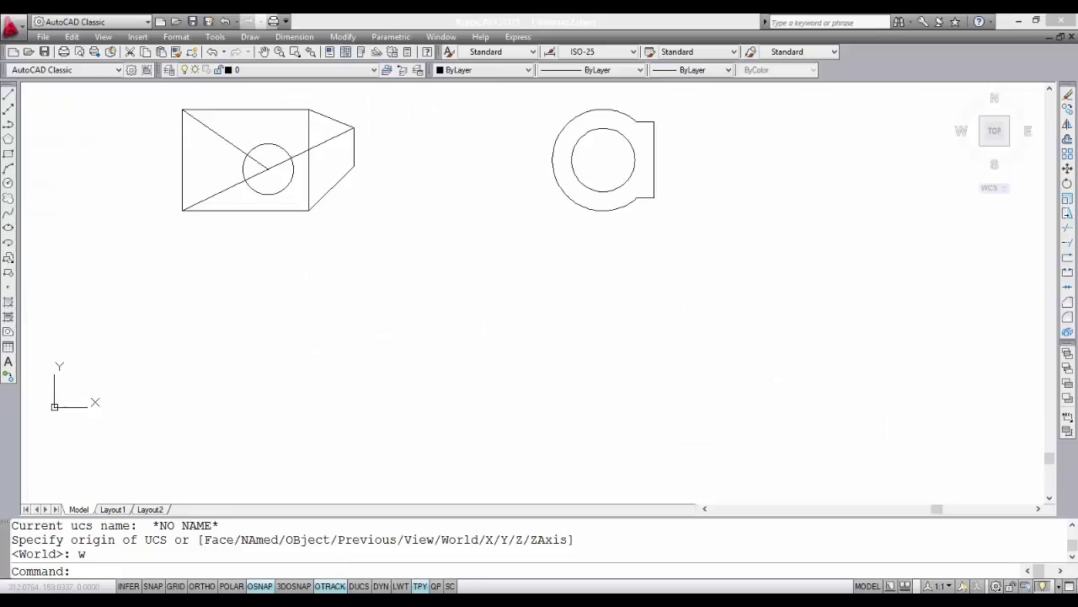
Step: Draw a radius 25 circle below the first profile
{"action": "key", "text": "Return"}
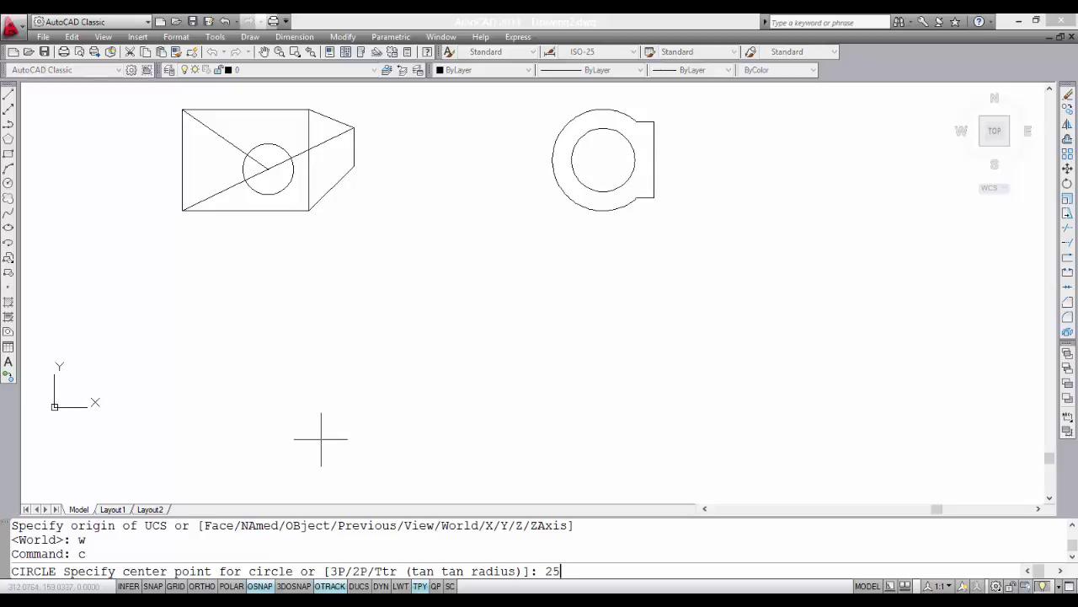
{"action": "left_click", "coordinate": [268, 353]}
{"action": "type", "text": "25"}
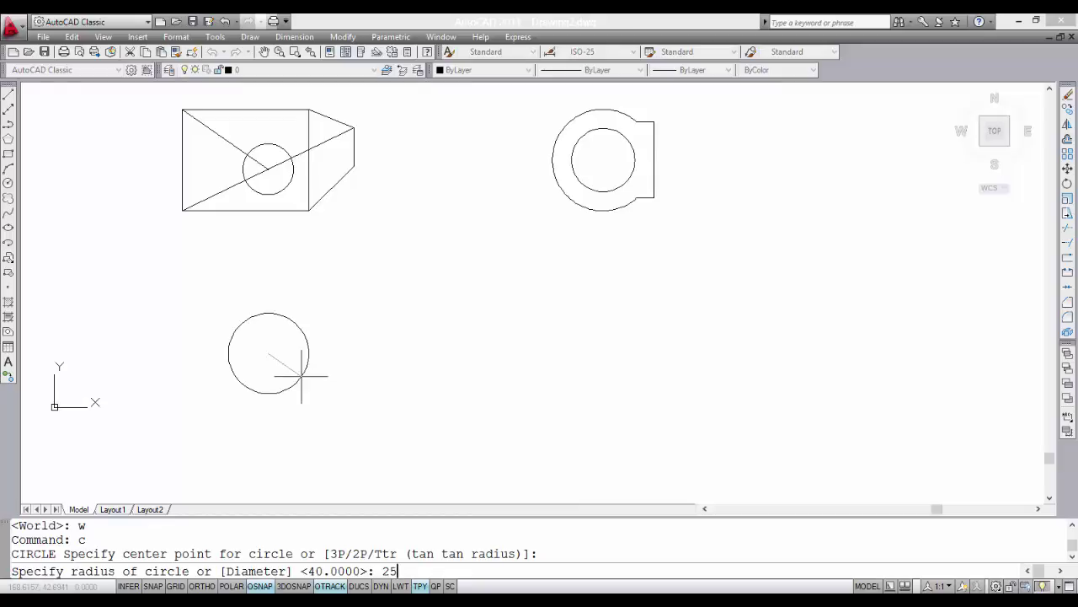
{"action": "key", "text": "Return"}
{"action": "scroll", "coordinate": [271, 354], "scroll_direction": "up", "scroll_amount": 1}
{"action": "scroll", "coordinate": [271, 354], "scroll_direction": "up", "scroll_amount": 2}
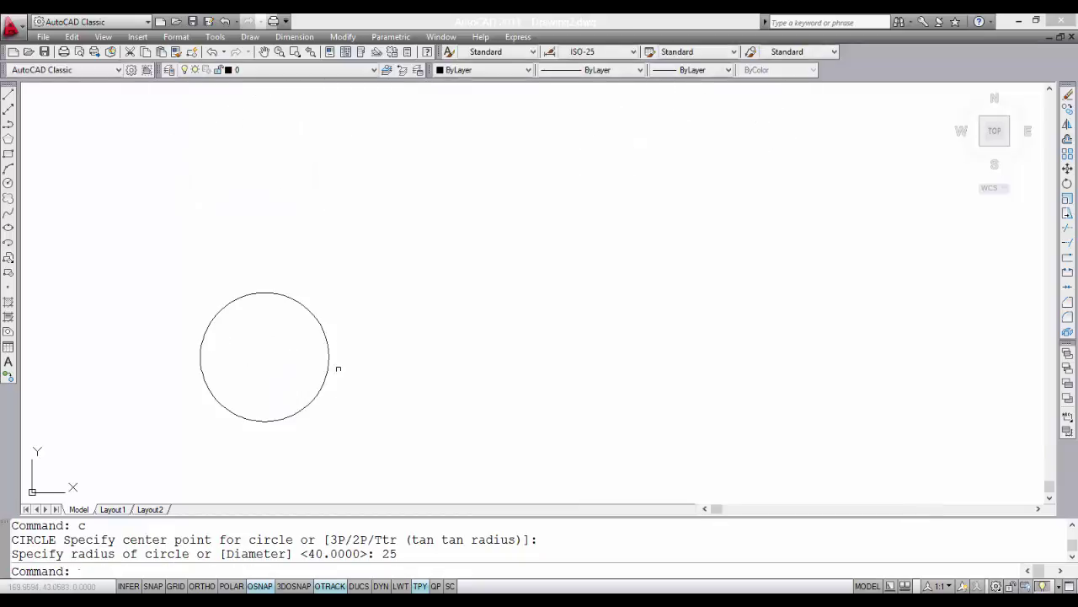
Step: Move the UCS origin to the new circle's centre
{"action": "type", "text": "ucs"}
{"action": "key", "text": "Return"}
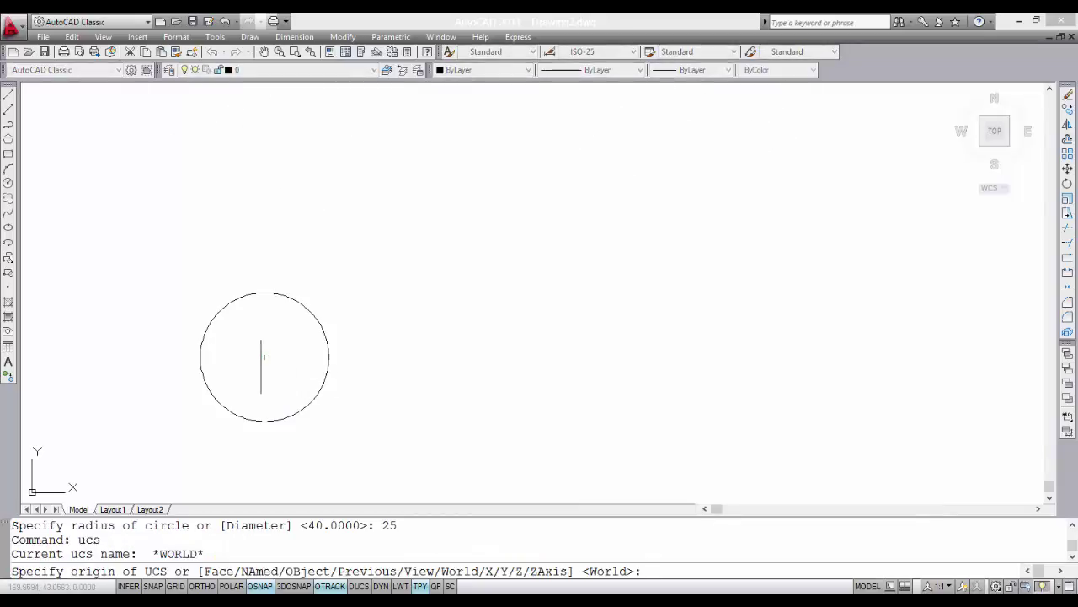
{"action": "left_click", "coordinate": [263, 356]}
{"action": "key", "text": "Return"}
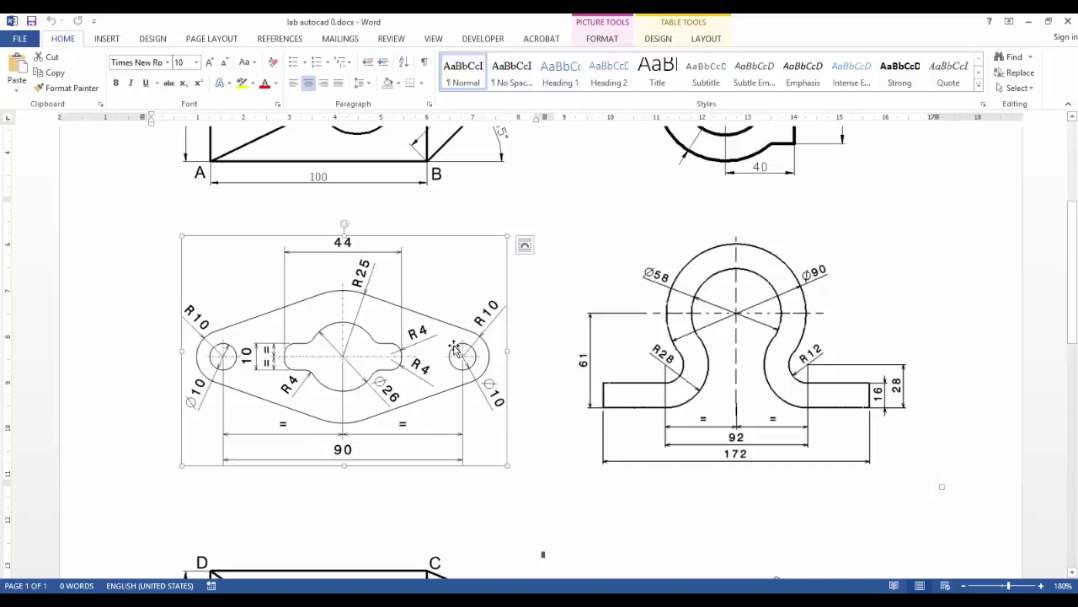
Step: Draw a radius 10 circle centred at 45,0
{"action": "type", "text": "c"}
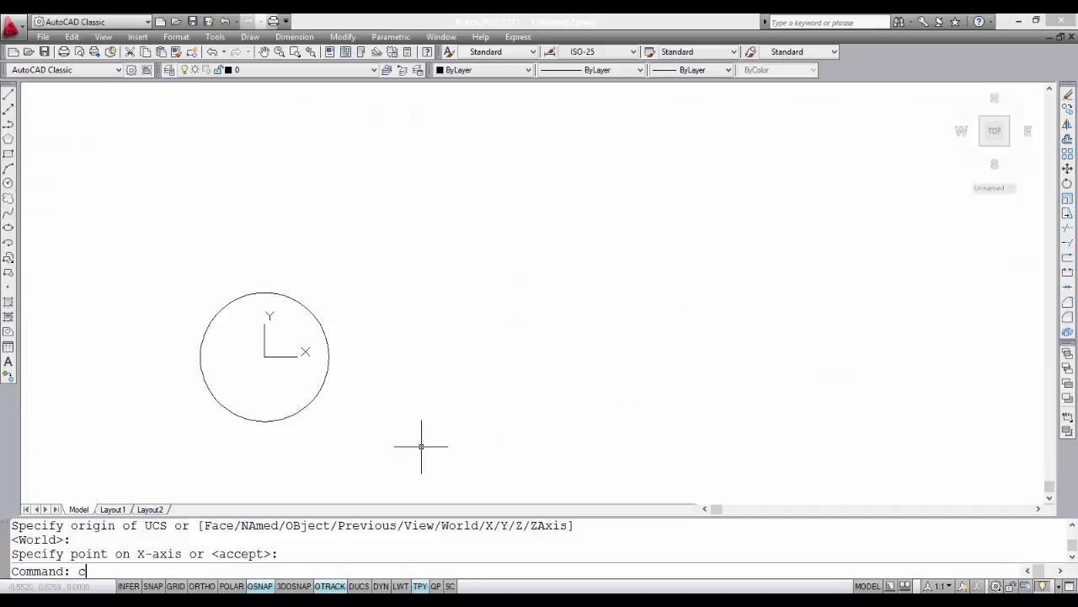
{"action": "key", "text": "Return"}
{"action": "type", "text": "45,0"}
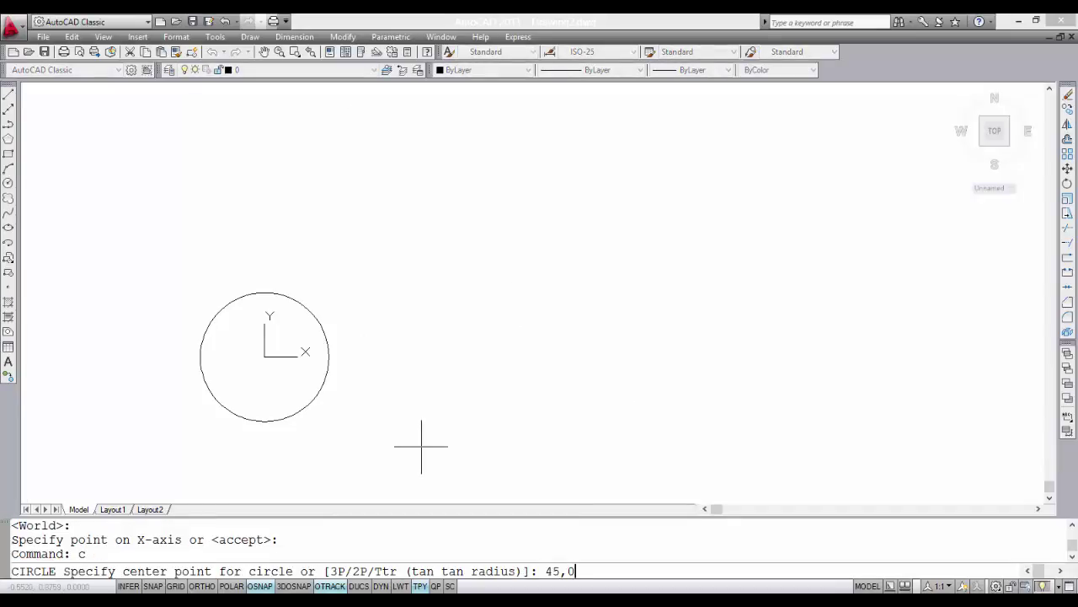
{"action": "key", "text": "Return"}
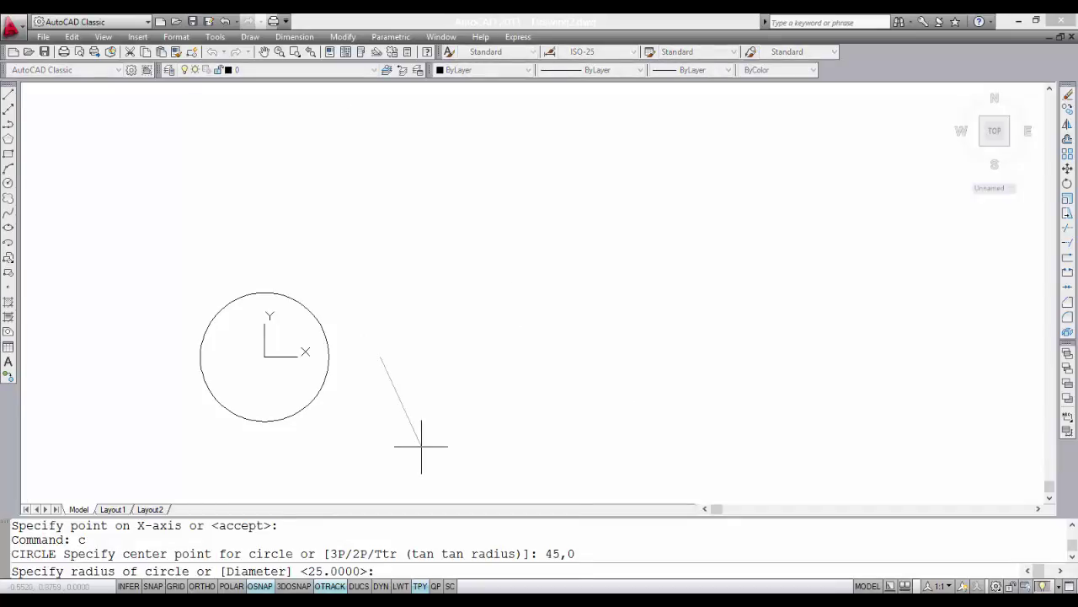
{"action": "type", "text": "10"}
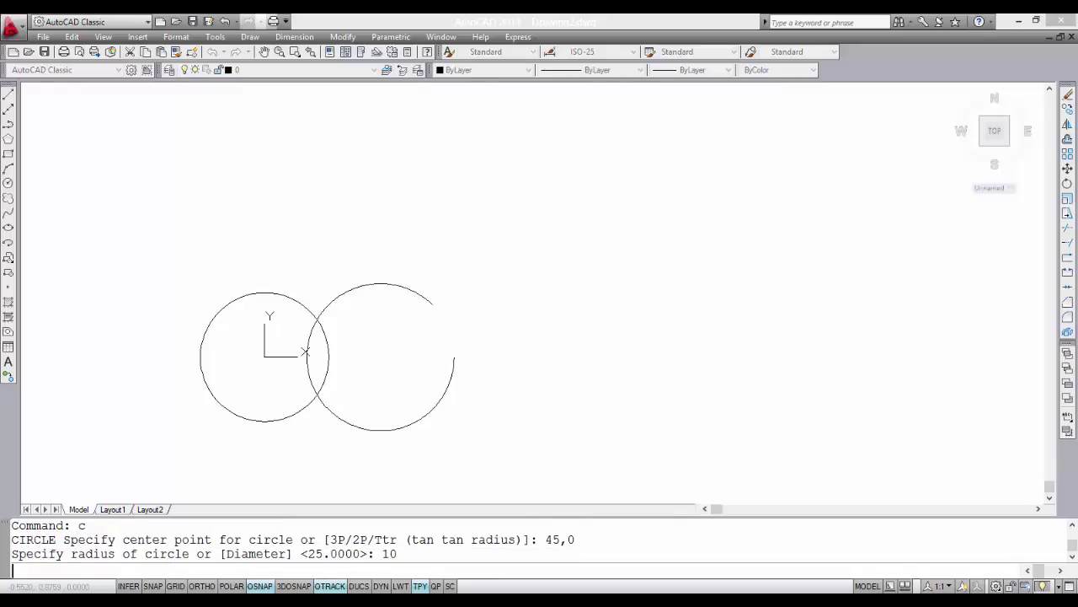
{"action": "key", "text": "Return"}
Step: Add a concentric radius 5 circle inside the radius 10 circle
{"action": "type", "text": "c"}
{"action": "key", "text": "Return"}
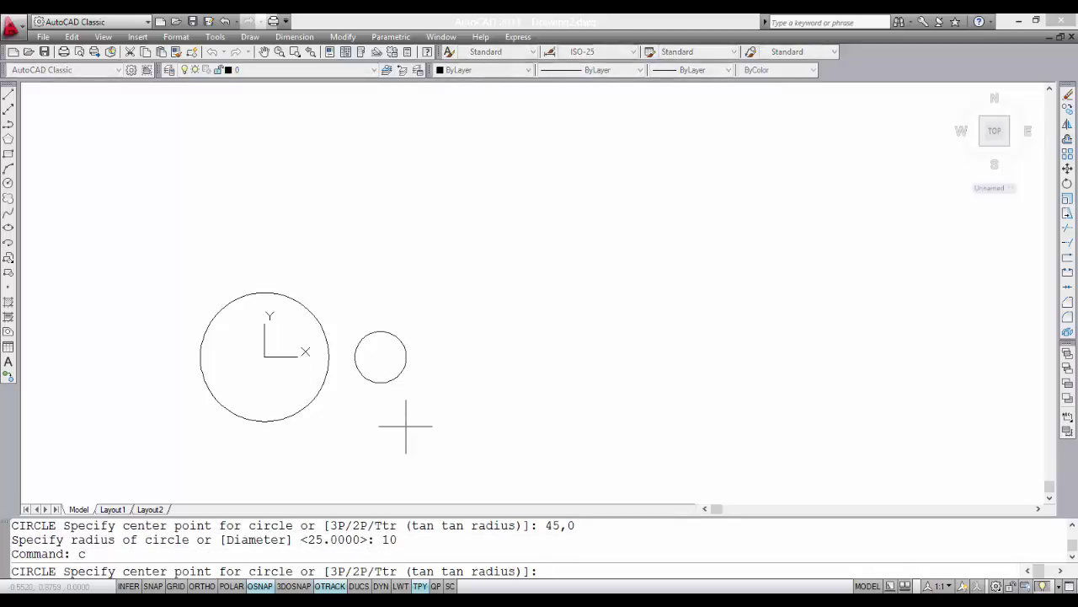
{"action": "type", "text": "@"}
{"action": "key", "text": "Return"}
{"action": "type", "text": "5"}
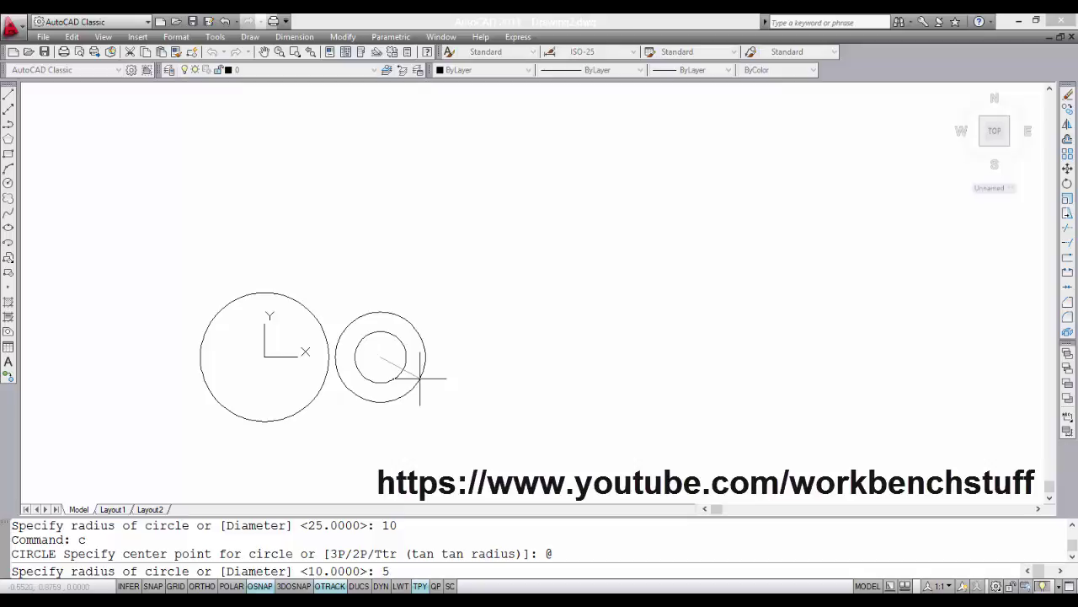
{"action": "key", "text": "Return"}
{"action": "scroll", "coordinate": [433, 377], "scroll_direction": "up", "scroll_amount": 2}
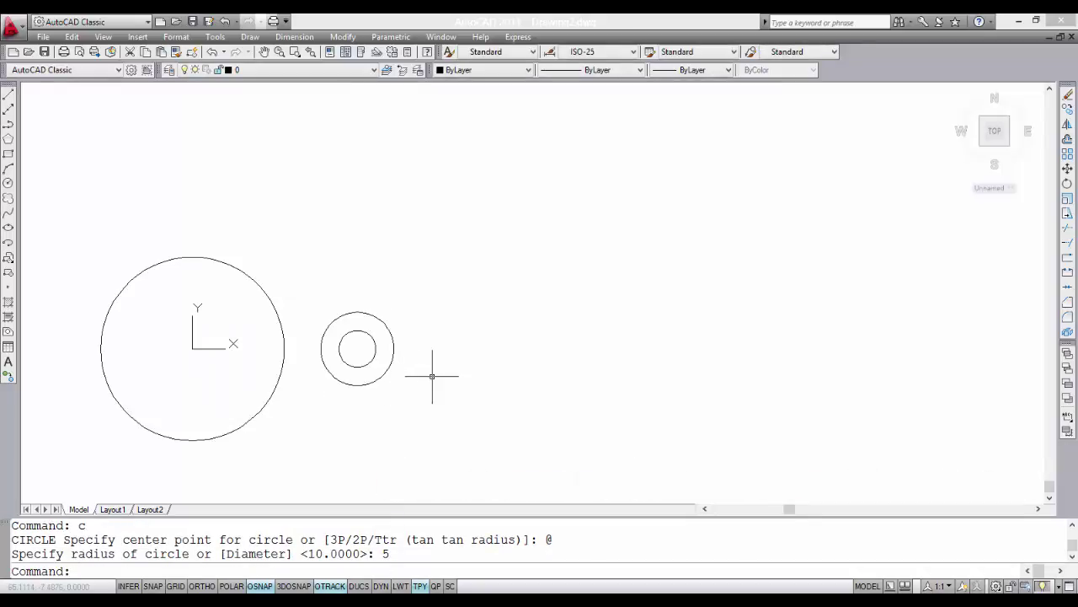
{"action": "type", "text": "l"}
{"action": "key", "text": "Return"}
Step: Draw a line tangent to the top of the radius-25 circle and the radius-10 ring circle
{"action": "type", "text": "ta"}
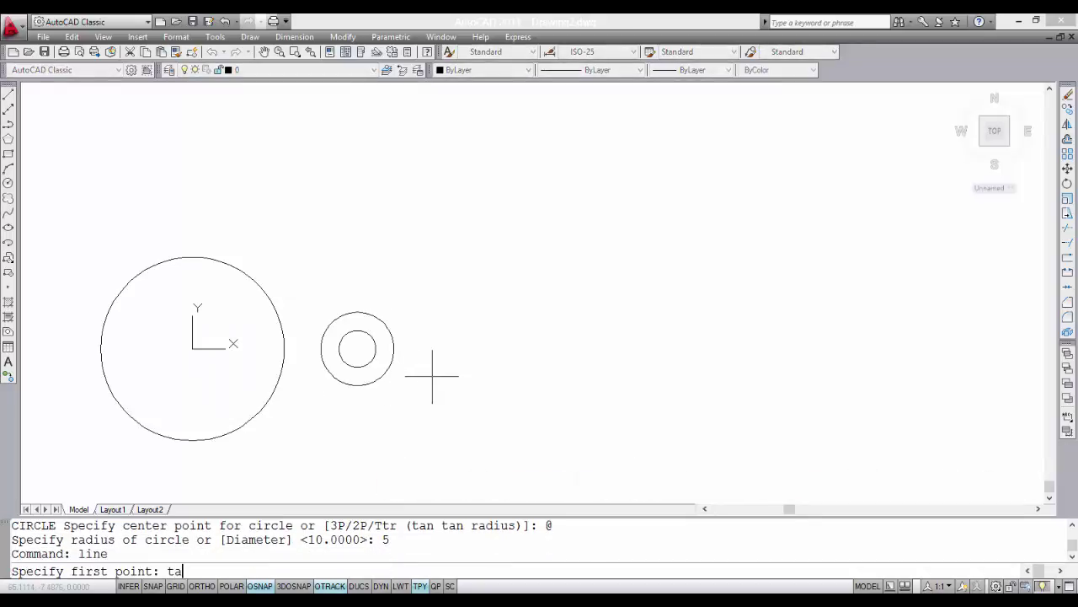
{"action": "type", "text": "n"}
{"action": "key", "text": "Return"}
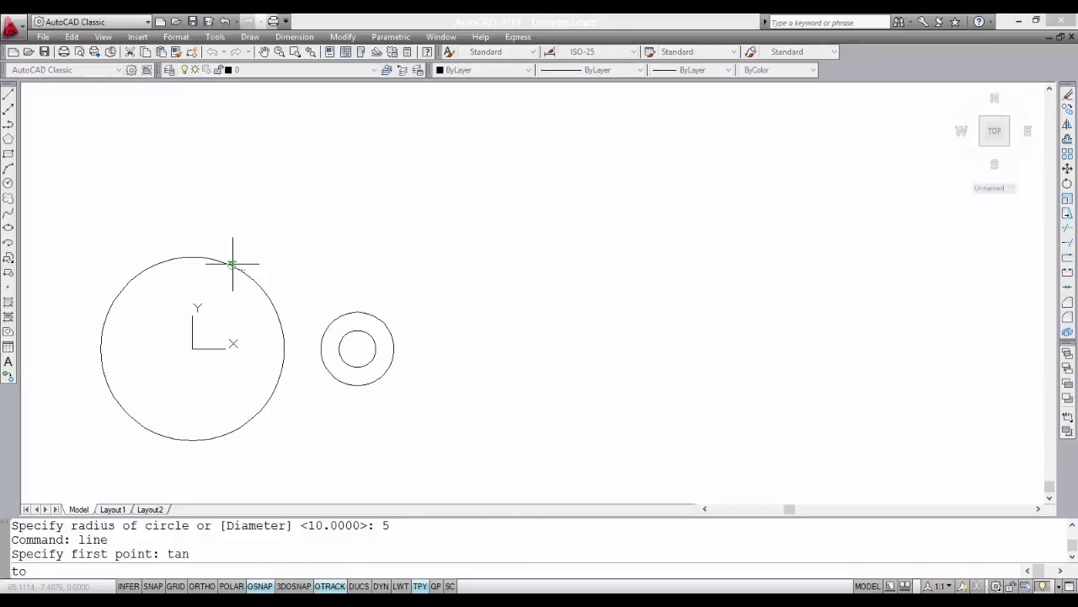
{"action": "left_click", "coordinate": [233, 263]}
{"action": "type", "text": "tan"}
{"action": "key", "text": "Return"}
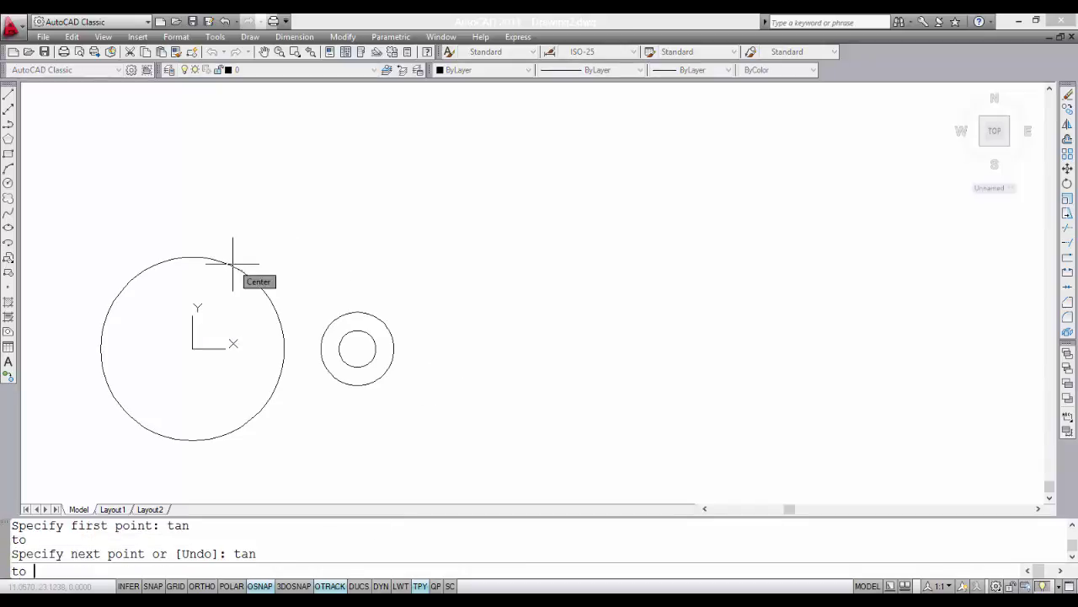
{"action": "left_click", "coordinate": [373, 301]}
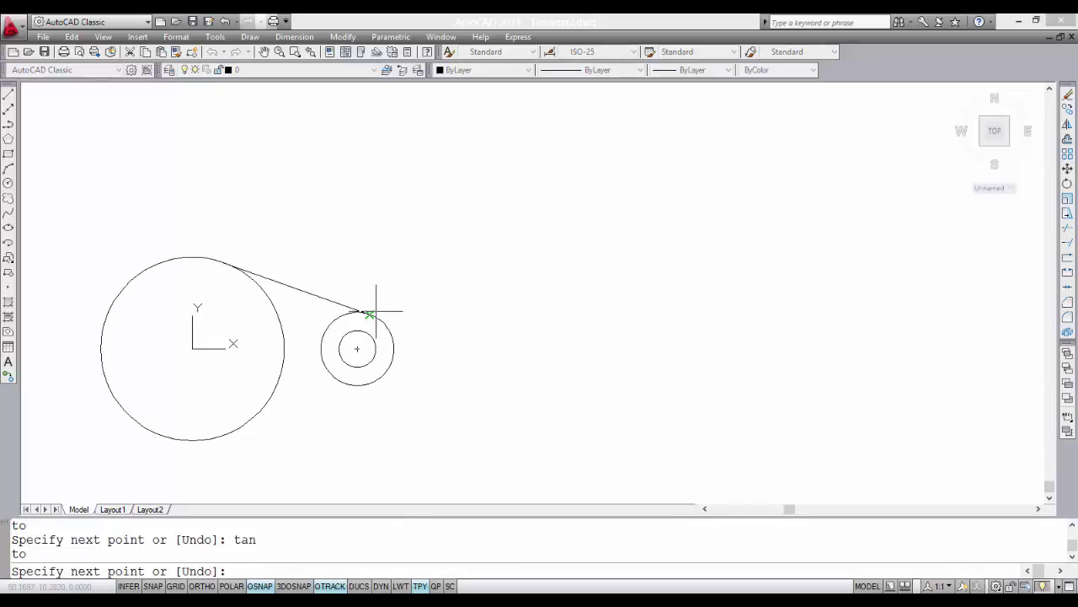
{"action": "key", "text": "Return"}
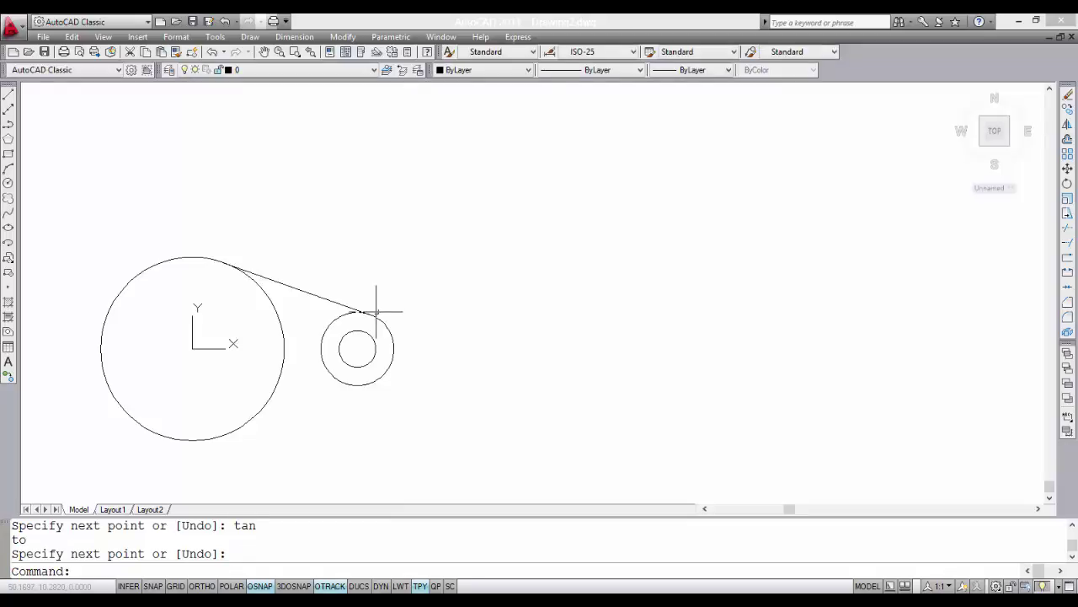
Step: Mirror the tangent line about the axis through both circle centres, keeping the original
{"action": "type", "text": "mirror"}
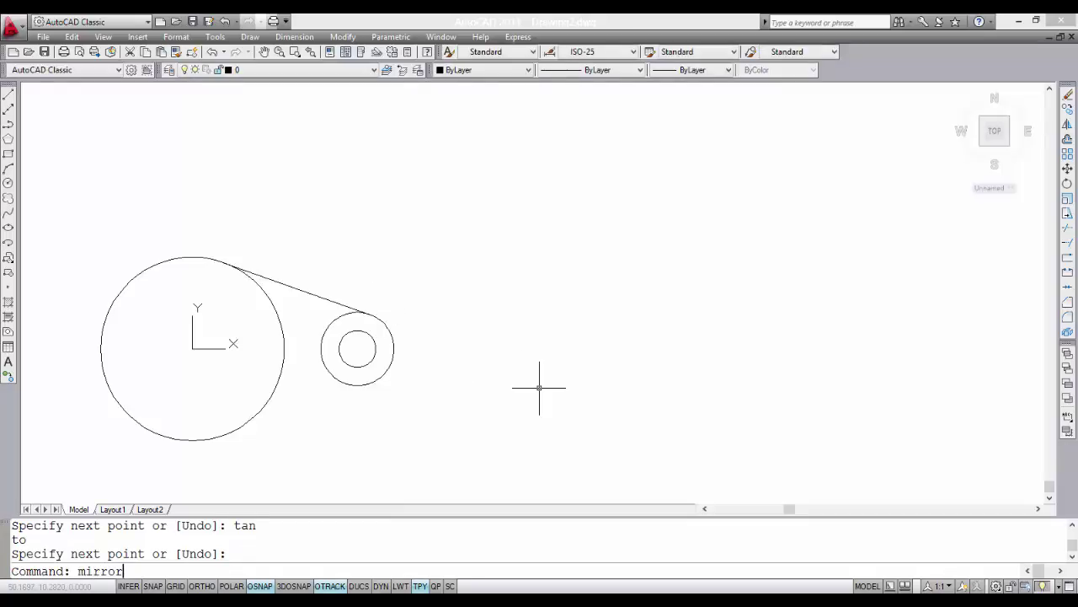
{"action": "key", "text": "Return"}
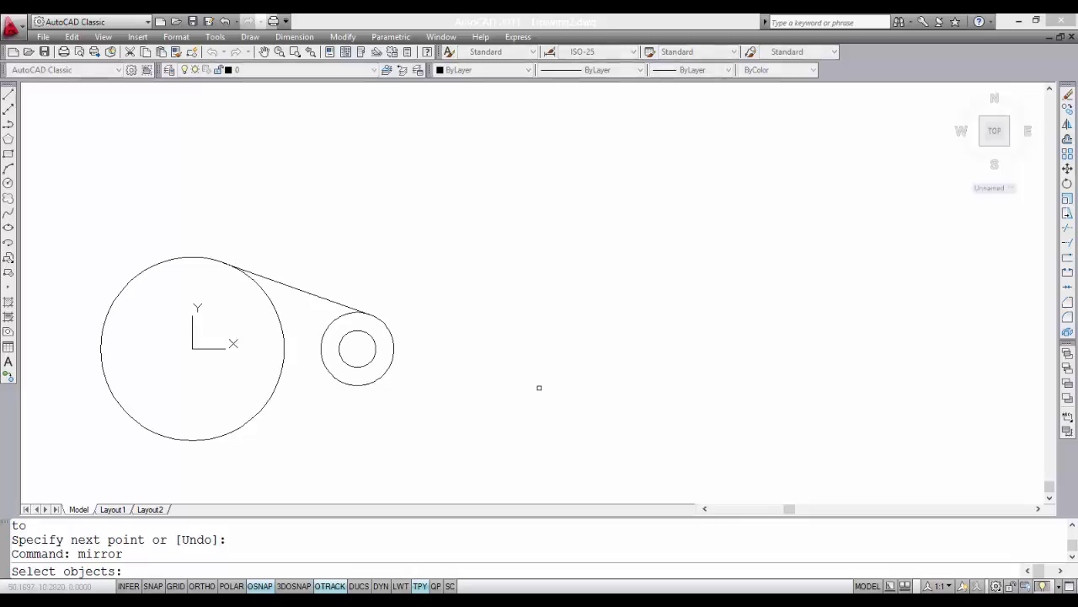
{"action": "left_click", "coordinate": [301, 296]}
{"action": "key", "text": "Return"}
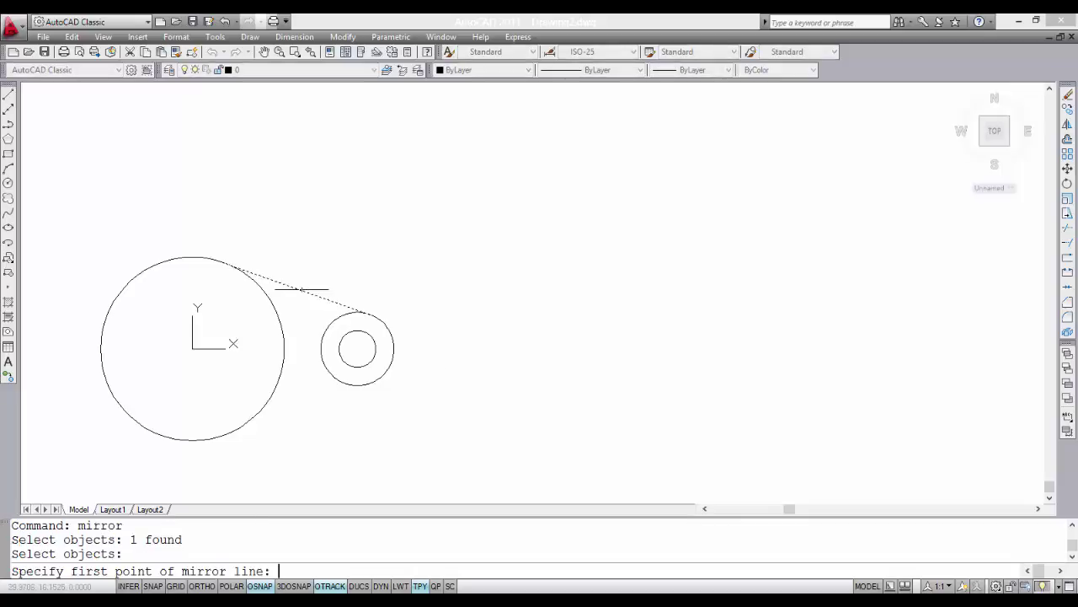
{"action": "left_click", "coordinate": [192, 348]}
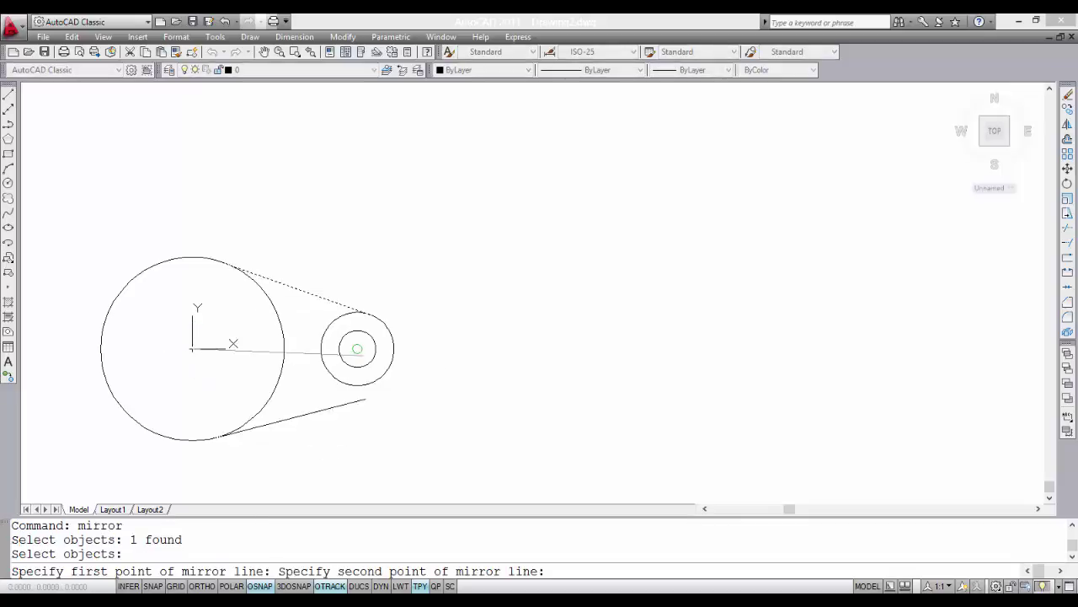
{"action": "left_click", "coordinate": [357, 347]}
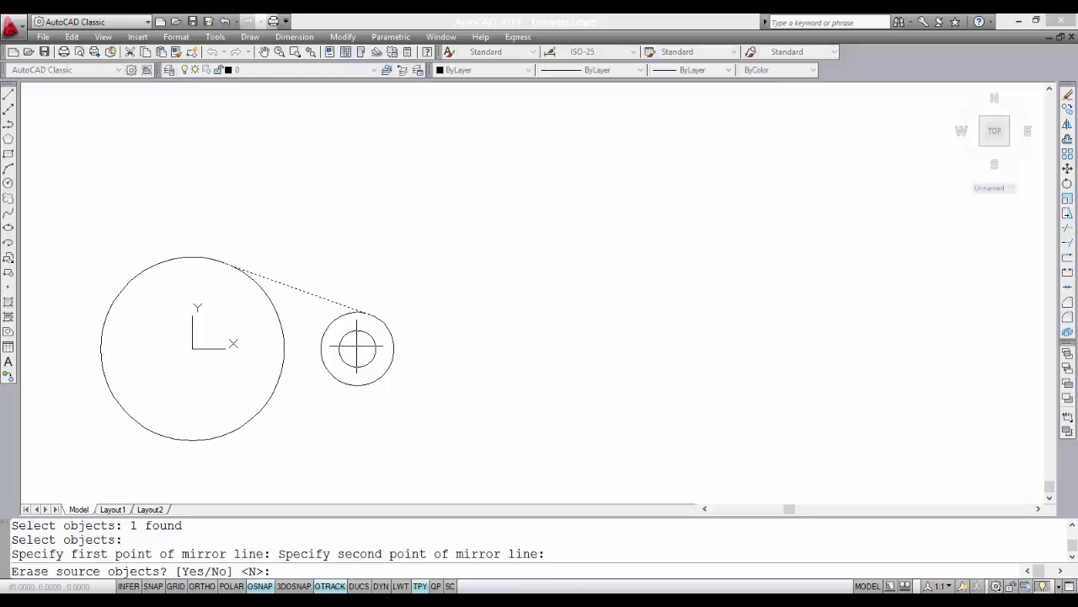
{"action": "type", "text": "n"}
{"action": "key", "text": "Return"}
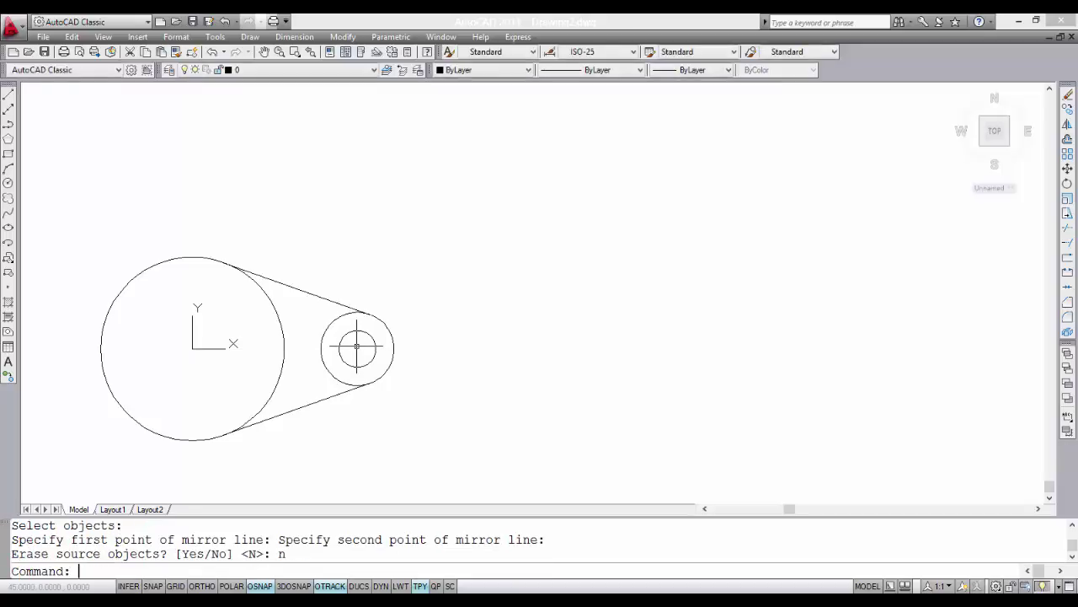
{"action": "middle_click_drag", "start_coordinate": [405, 360], "coordinate": [570, 336]}
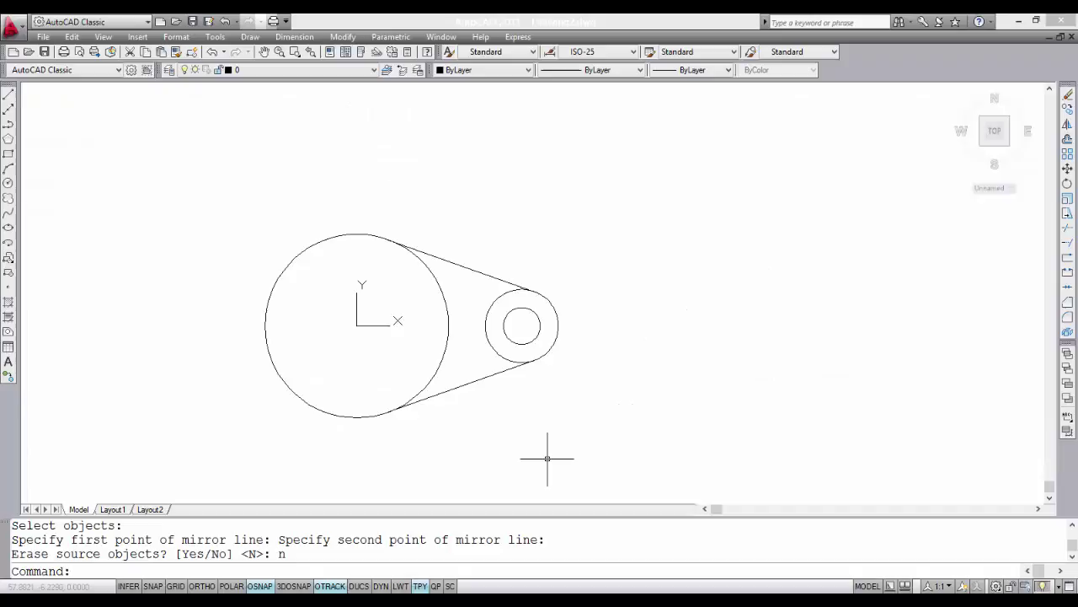
Step: Mirror the ring and both tangent lines about the large circle's vertical centreline, keeping the originals
{"action": "type", "text": "mir"}
{"action": "type", "text": "ror"}
{"action": "key", "text": "Return"}
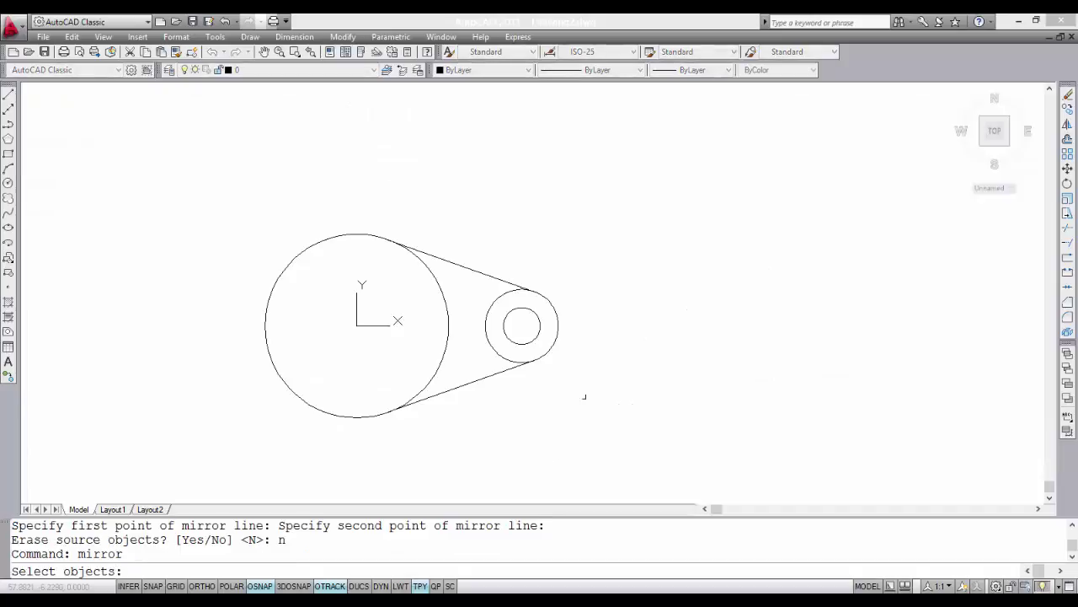
{"action": "left_click", "coordinate": [568, 248]}
{"action": "left_click", "coordinate": [476, 413]}
{"action": "key", "text": "Return"}
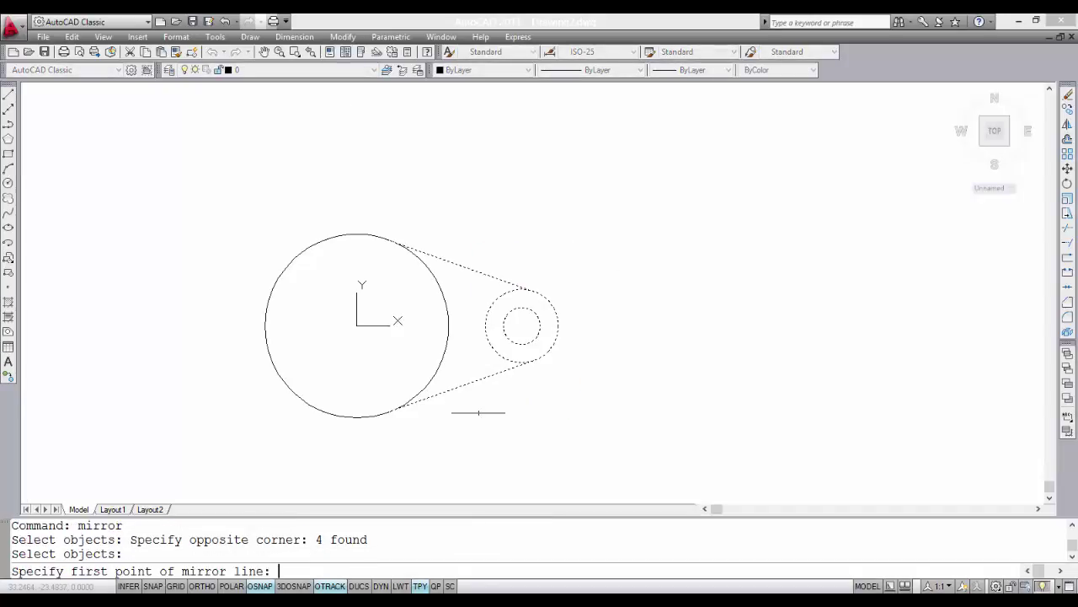
{"action": "left_click", "coordinate": [357, 326]}
{"action": "type", "text": "qua"}
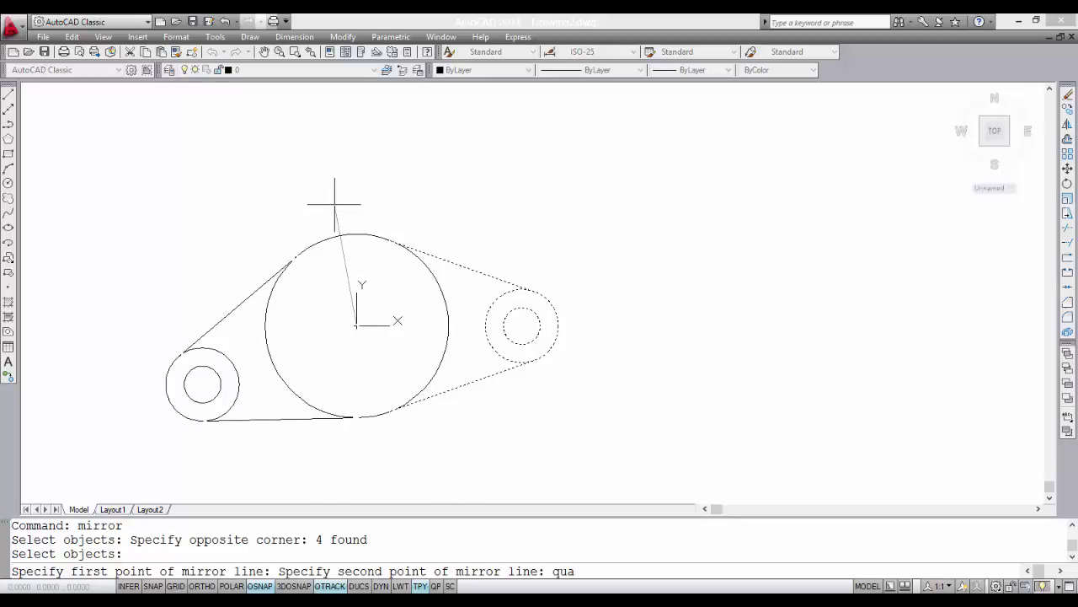
{"action": "key", "text": "Return"}
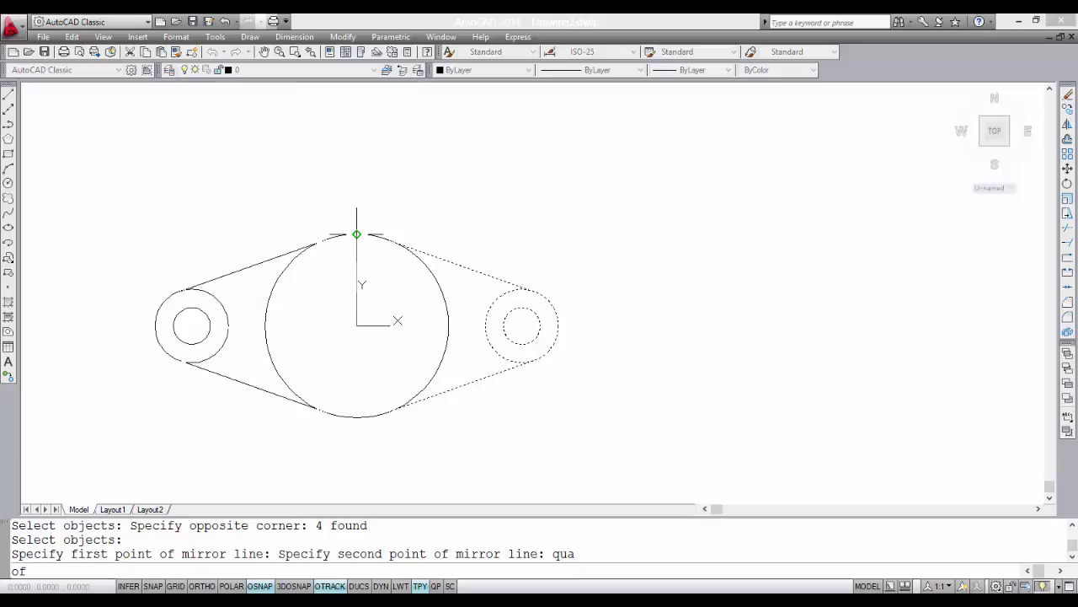
{"action": "left_click", "coordinate": [357, 234]}
{"action": "type", "text": "n"}
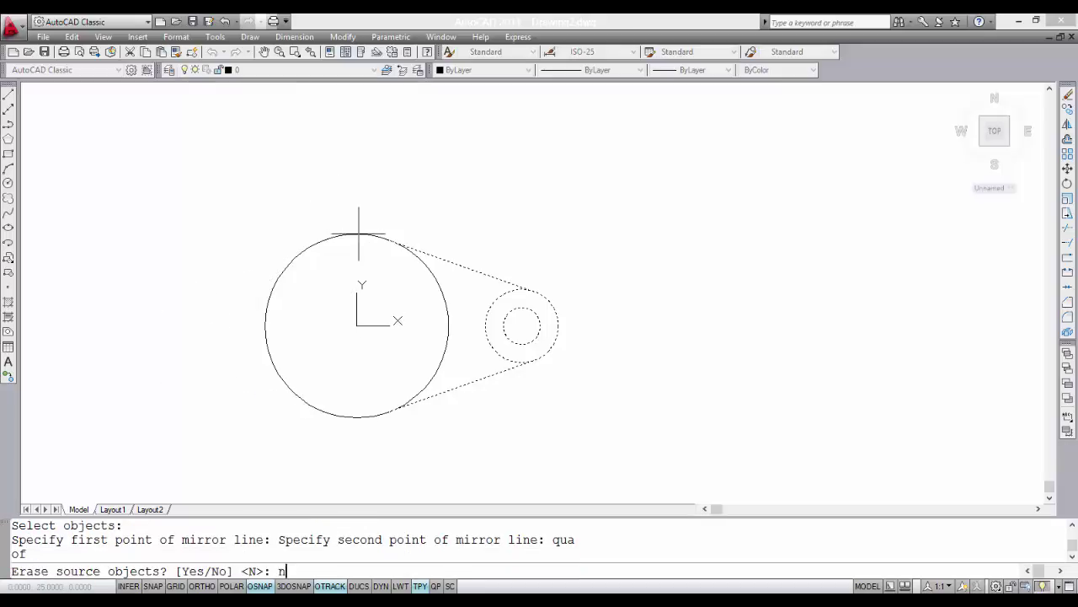
{"action": "key", "text": "Return"}
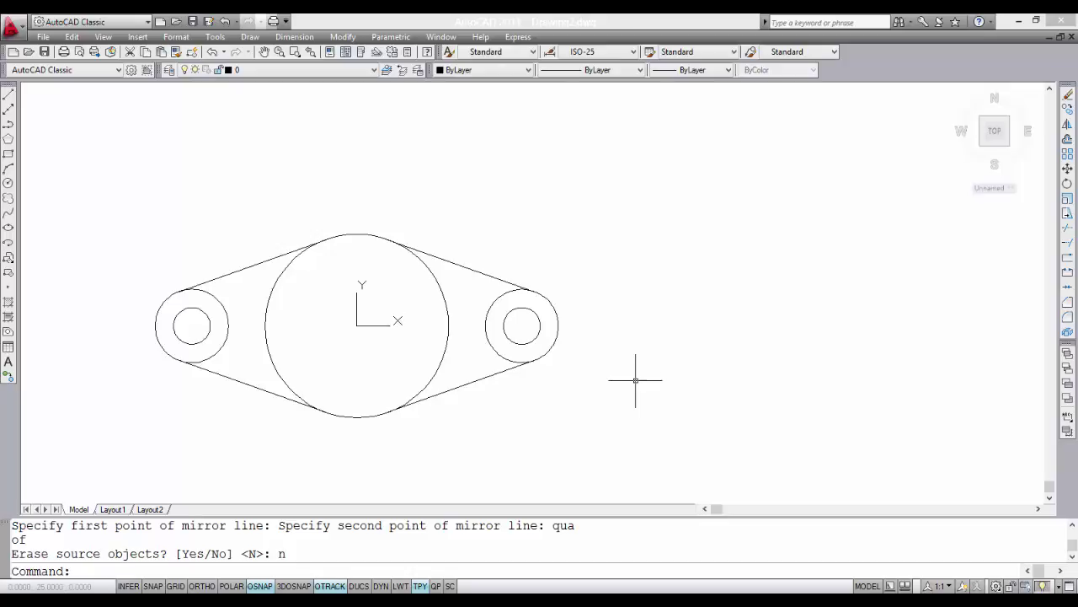
Step: Trim the ring's inner outer-arc and the large circle's arcs between the tangent lines
{"action": "type", "text": "trim"}
{"action": "key", "text": "Return"}
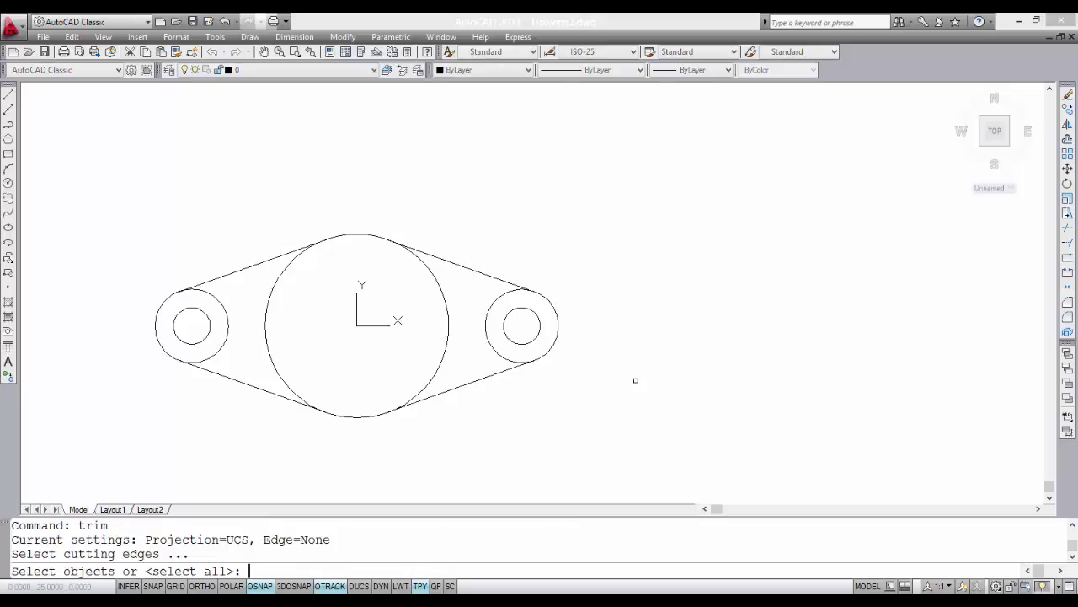
{"action": "left_click", "coordinate": [572, 247]}
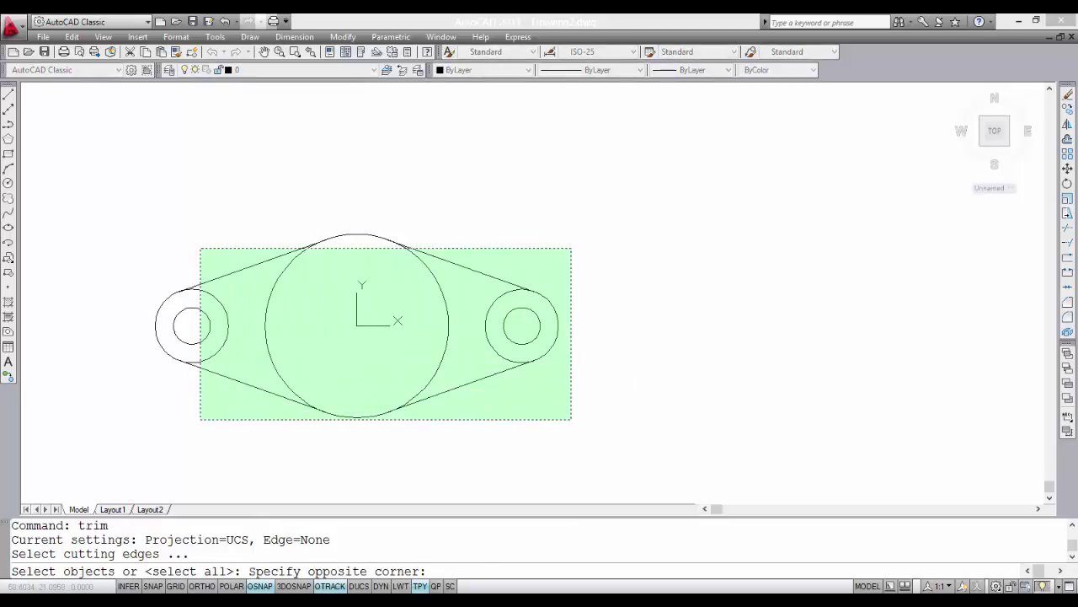
{"action": "left_click", "coordinate": [200, 418]}
{"action": "key", "text": "Return"}
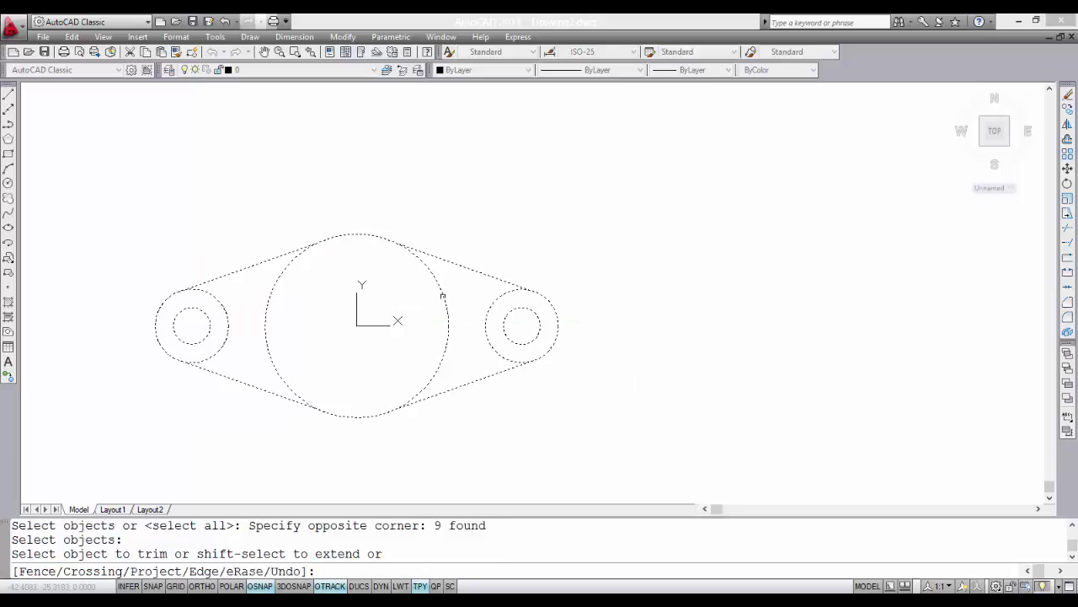
{"action": "left_click", "coordinate": [494, 301]}
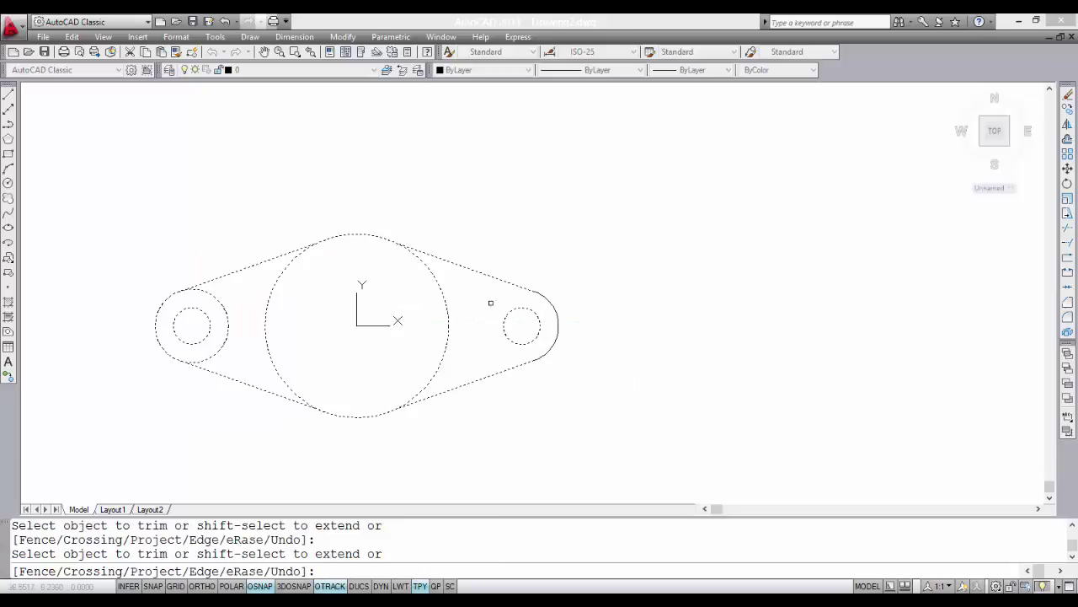
{"action": "left_click", "coordinate": [446, 283]}
{"action": "left_click", "coordinate": [267, 320]}
{"action": "key", "text": "Return"}
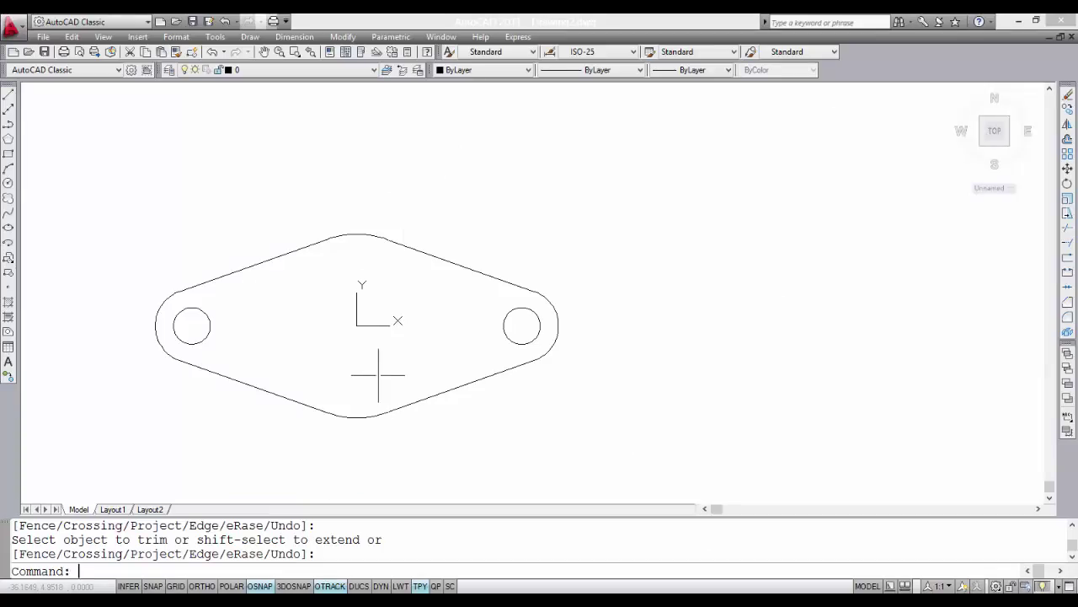
Step: Draw a radius-13 circle at the plate's centre
{"action": "type", "text": "c"}
{"action": "key", "text": "Return"}
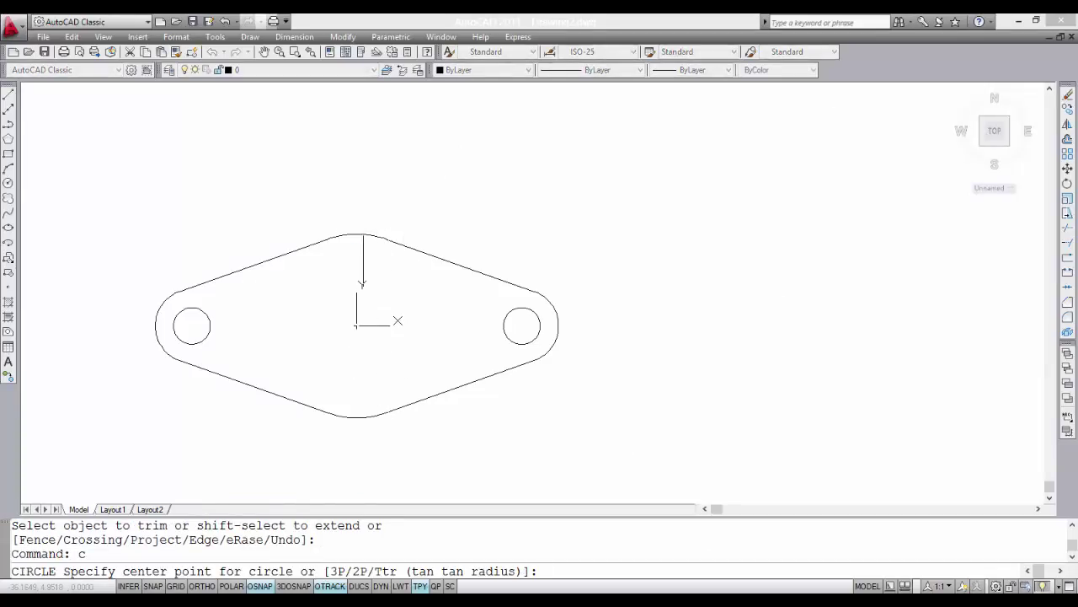
{"action": "left_click", "coordinate": [356, 326]}
{"action": "type", "text": "13"}
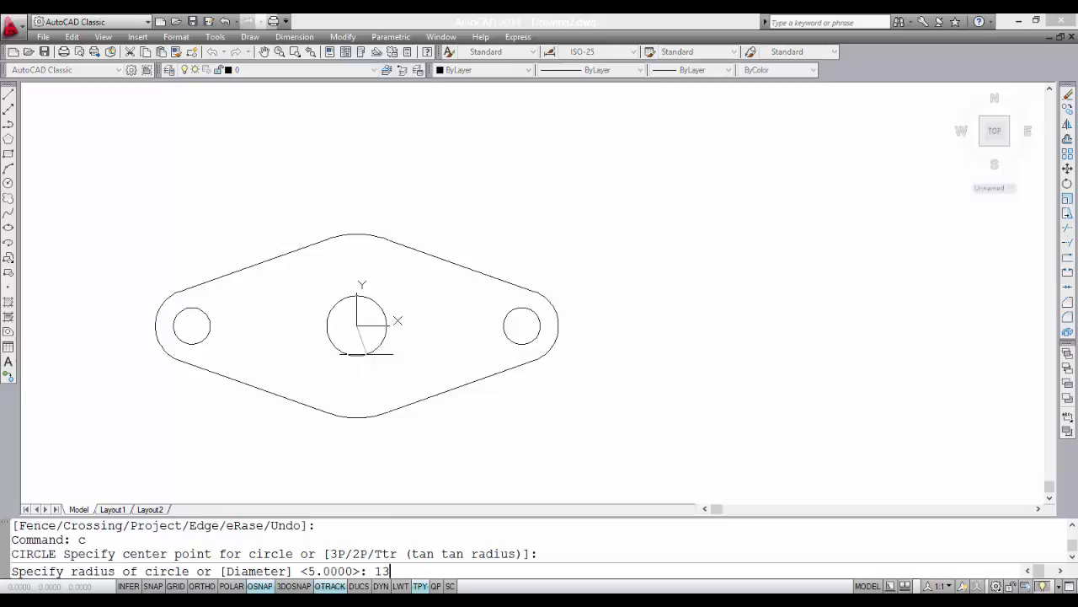
{"action": "key", "text": "Return"}
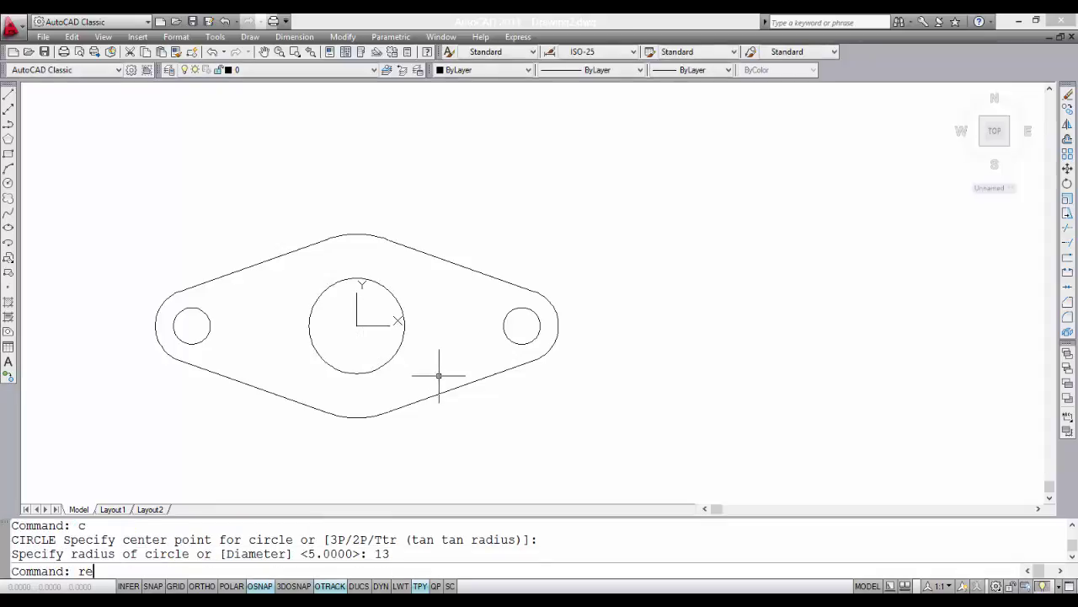
{"action": "type", "text": "c"}
{"action": "key", "text": "Return"}
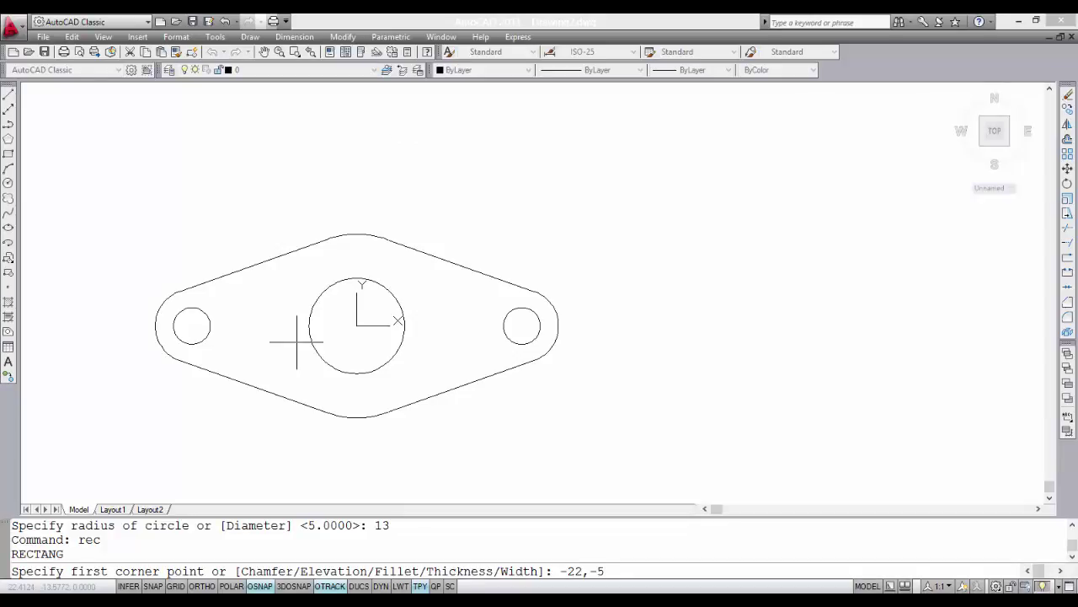
{"action": "key", "text": "Return"}
{"action": "type", "text": "@44,10"}
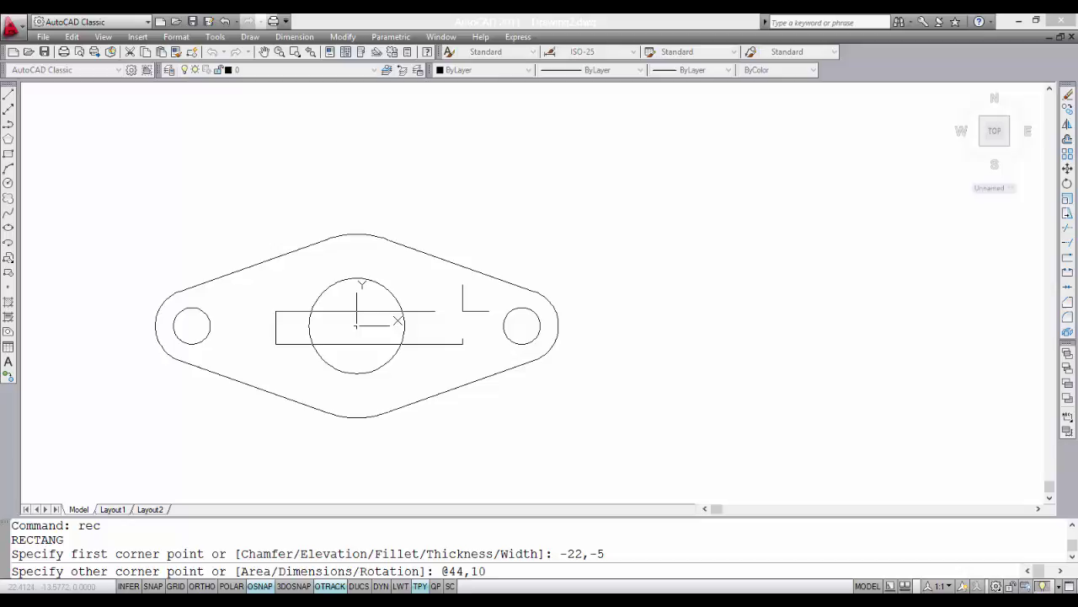
{"action": "key", "text": "Return"}
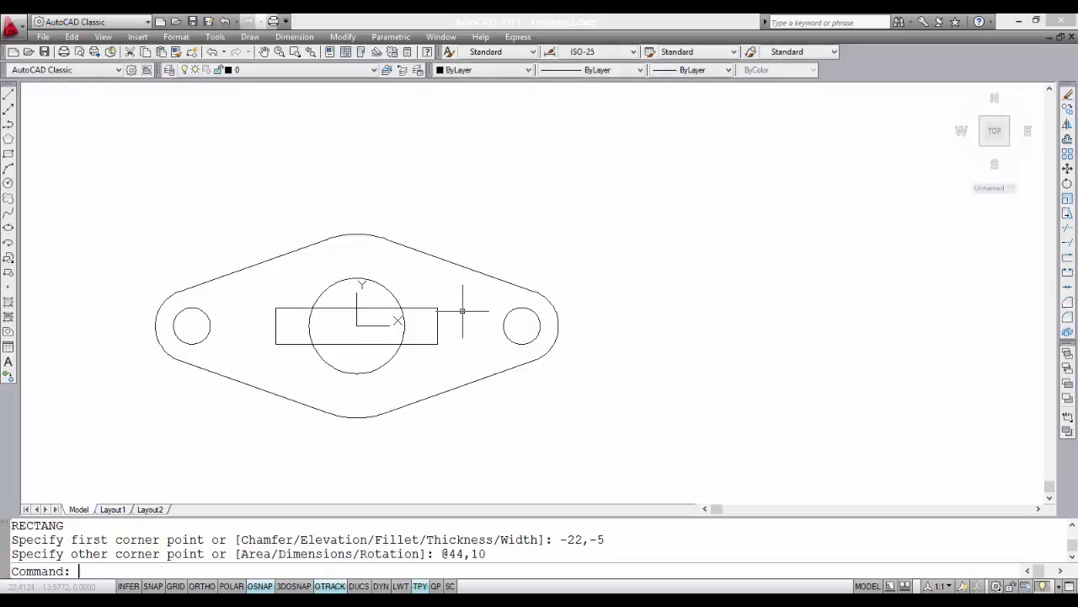
{"action": "scroll", "coordinate": [408, 350], "scroll_direction": "up", "scroll_amount": 2}
Step: Trim the circle arcs inside the rectangle and the rectangle edges inside the circle into a keyhole slot
{"action": "type", "text": "trim"}
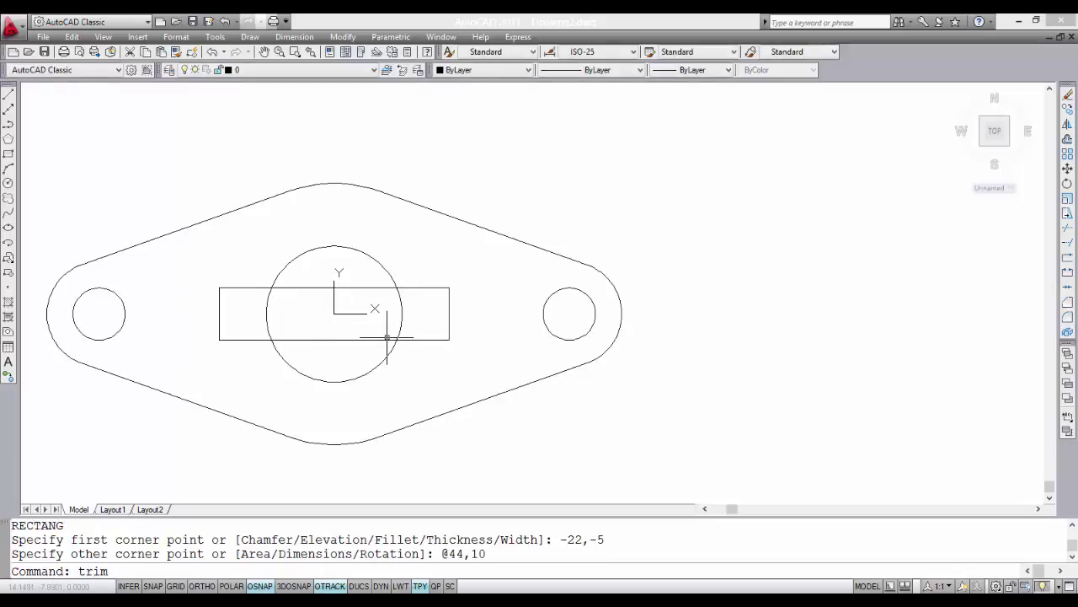
{"action": "key", "text": "Return"}
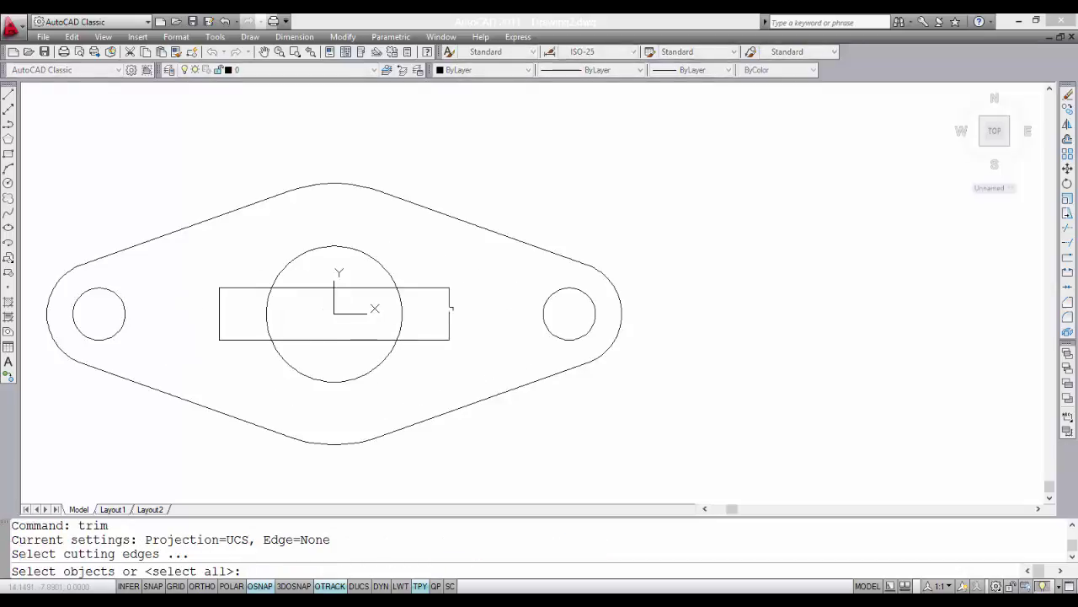
{"action": "left_click", "coordinate": [430, 287]}
{"action": "left_click", "coordinate": [430, 287]}
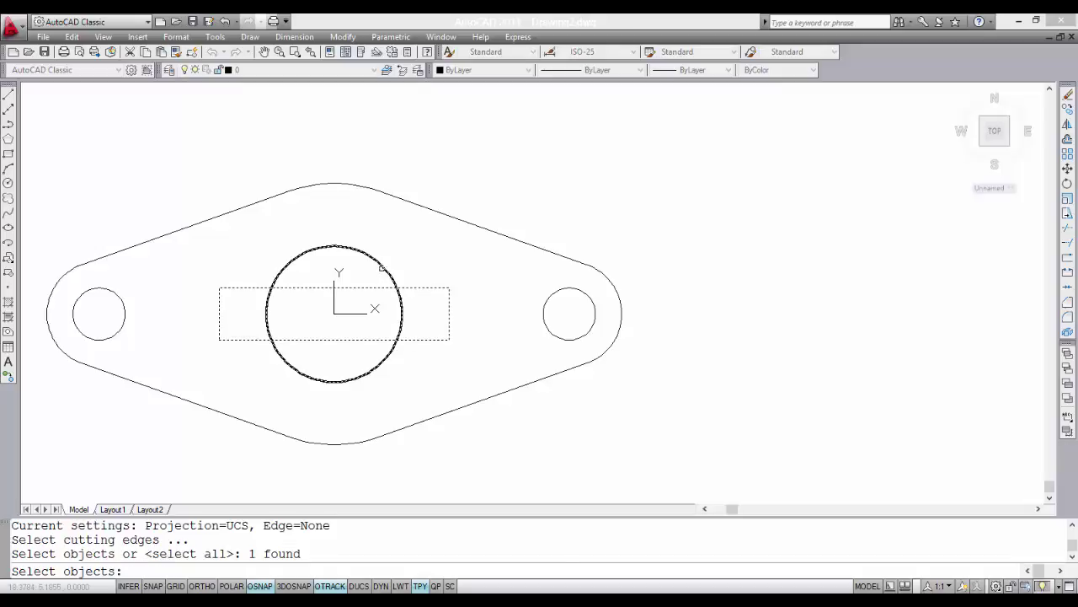
{"action": "left_click", "coordinate": [392, 268]}
{"action": "key", "text": "Return"}
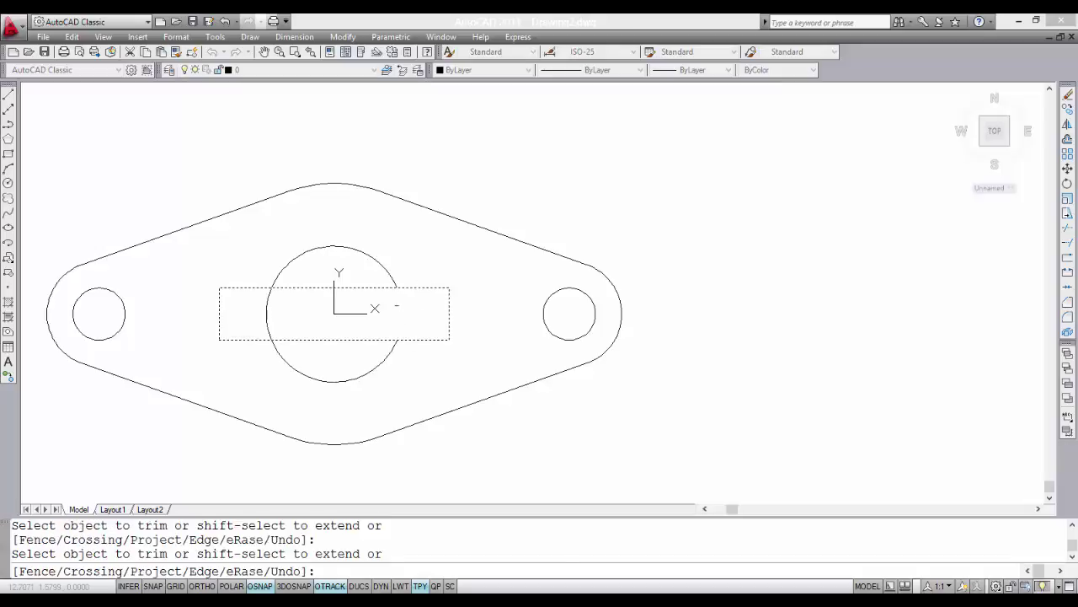
{"action": "left_click", "coordinate": [329, 287]}
{"action": "left_click", "coordinate": [394, 314]}
{"action": "left_click", "coordinate": [268, 310]}
{"action": "left_click", "coordinate": [317, 340]}
{"action": "key", "text": "Return"}
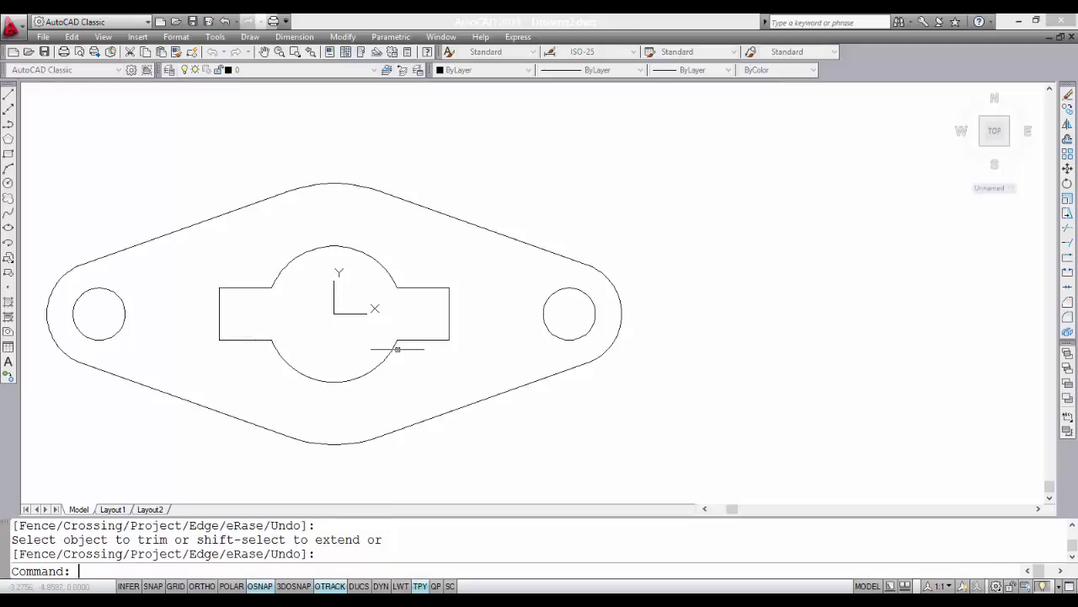
Step: Explode the left and right tab outlines into separate lines
{"action": "type", "text": "explode"}
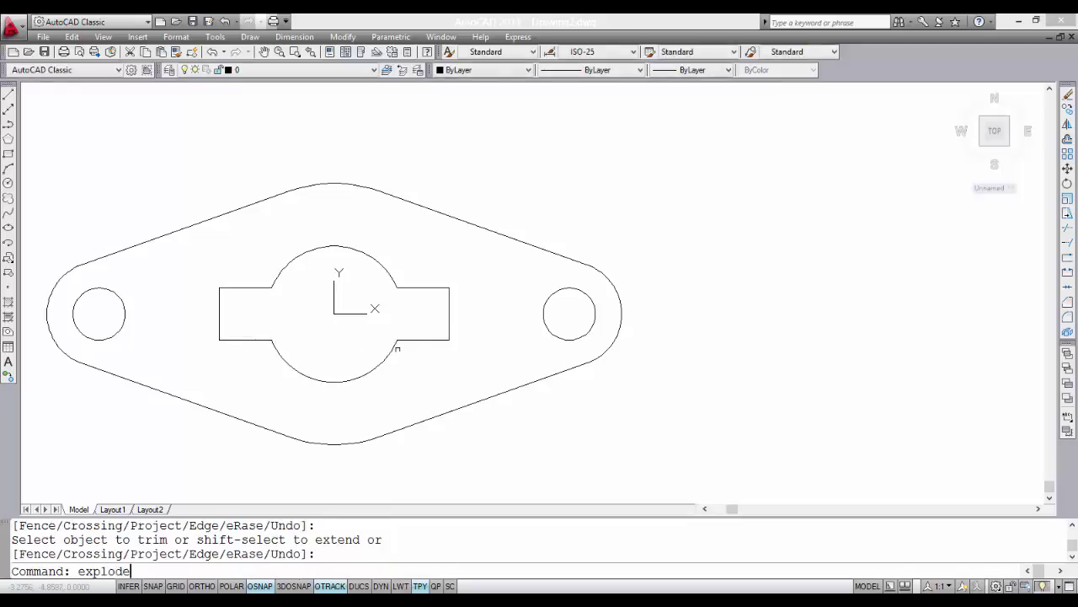
{"action": "key", "text": "Return"}
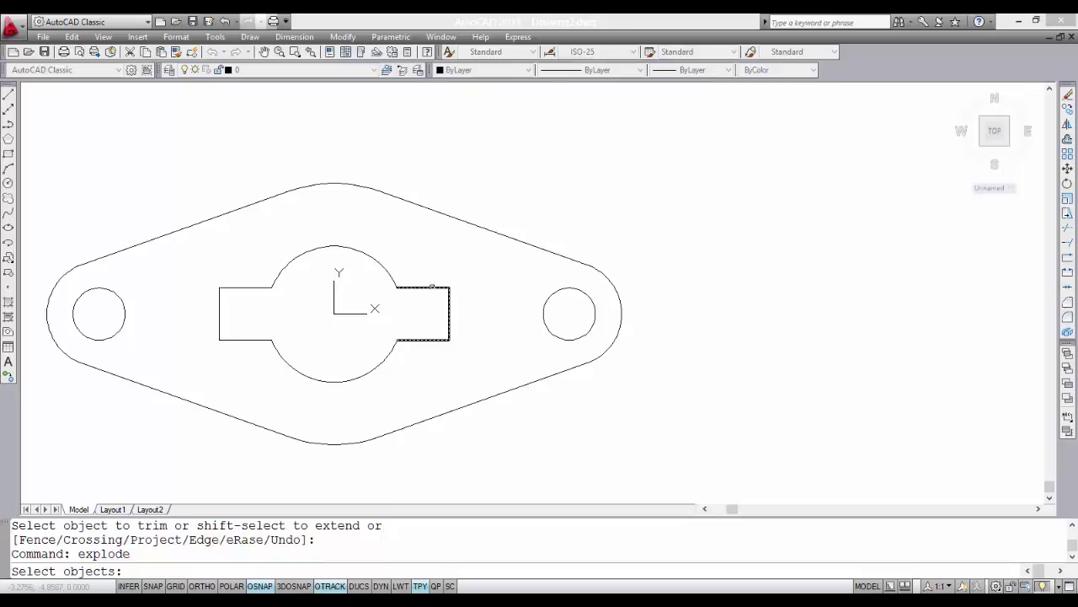
{"action": "left_click", "coordinate": [432, 288]}
{"action": "left_click", "coordinate": [237, 288]}
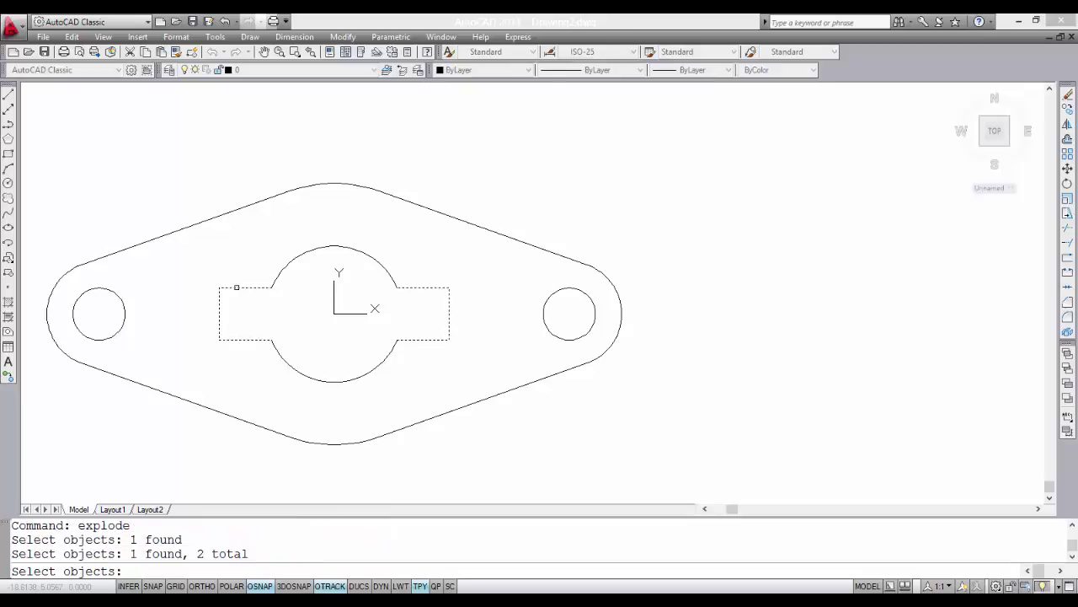
{"action": "key", "text": "Return"}
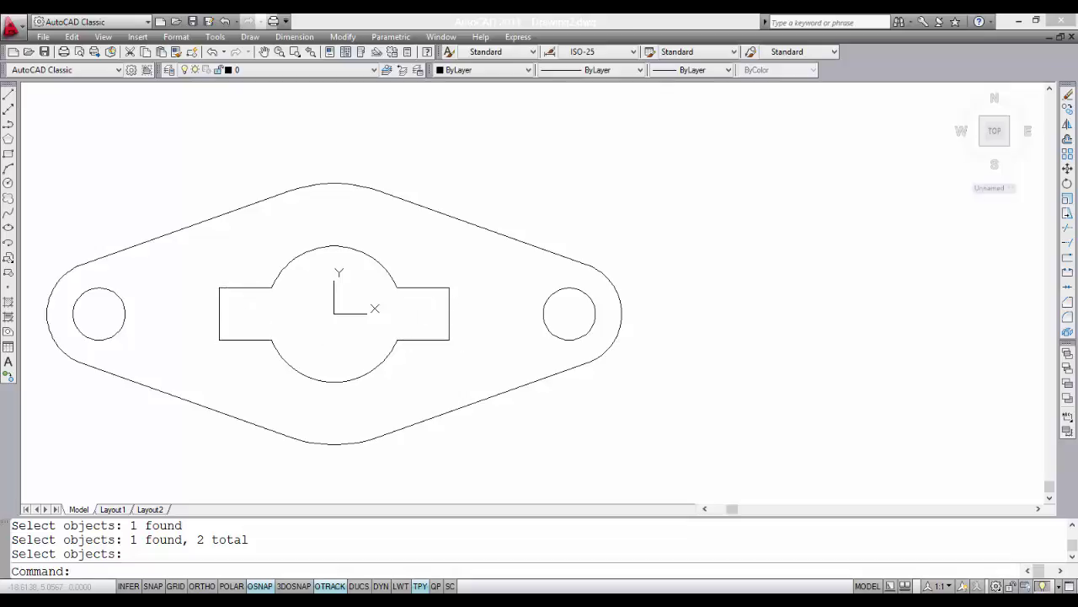
{"action": "type", "text": "fil"}
{"action": "type", "text": "let"}
{"action": "key", "text": "Return"}
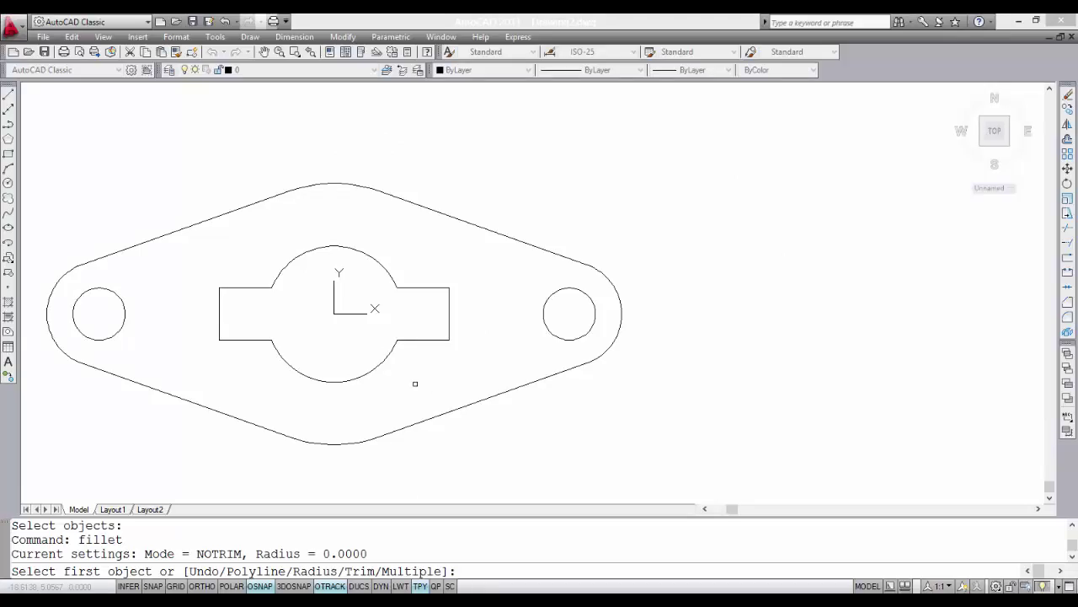
Step: Set fillet to Trim mode with radius 4 and Multiple
{"action": "key", "text": "Return"}
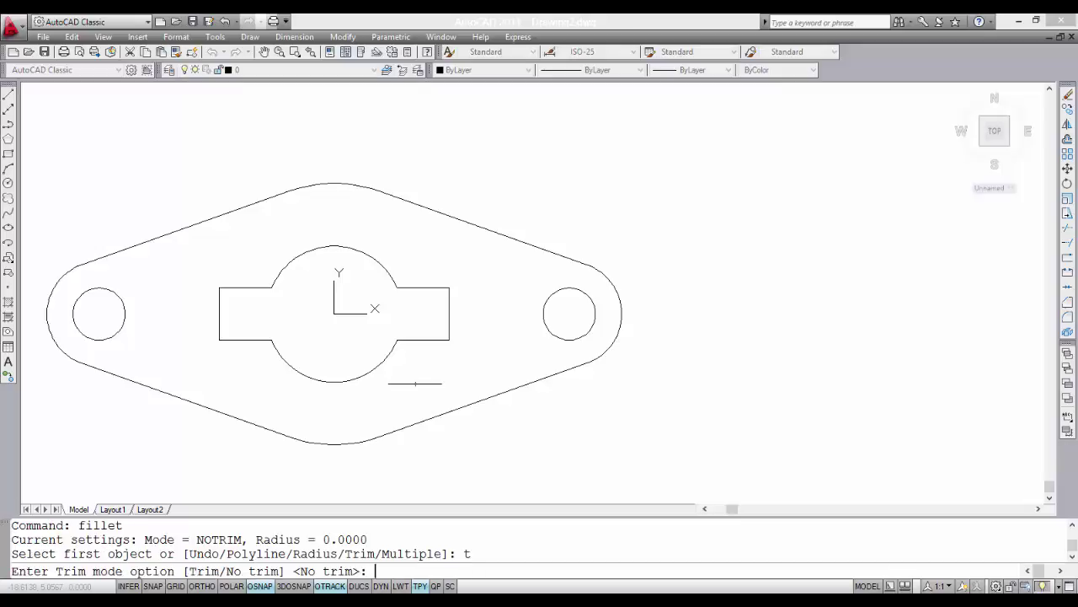
{"action": "type", "text": "t"}
{"action": "key", "text": "Return"}
{"action": "key", "text": "Return"}
{"action": "type", "text": "4"}
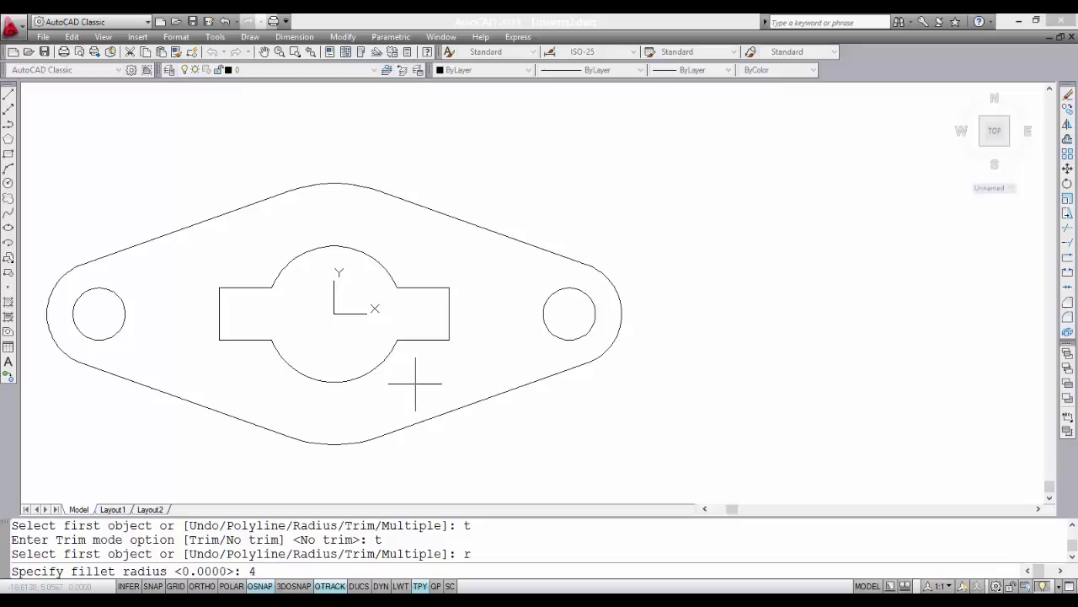
{"action": "key", "text": "Return"}
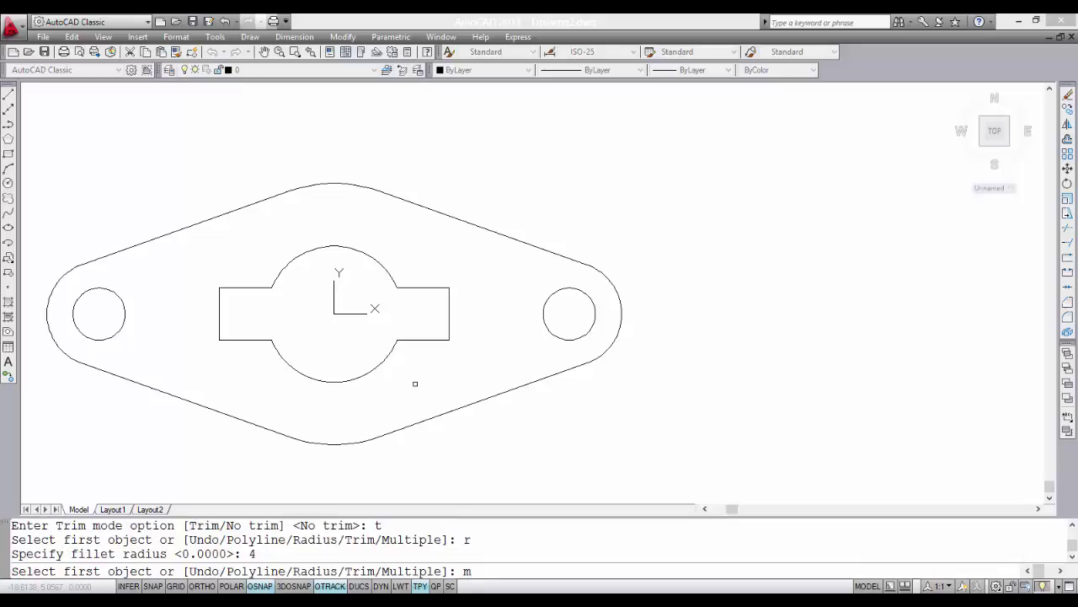
{"action": "key", "text": "Return"}
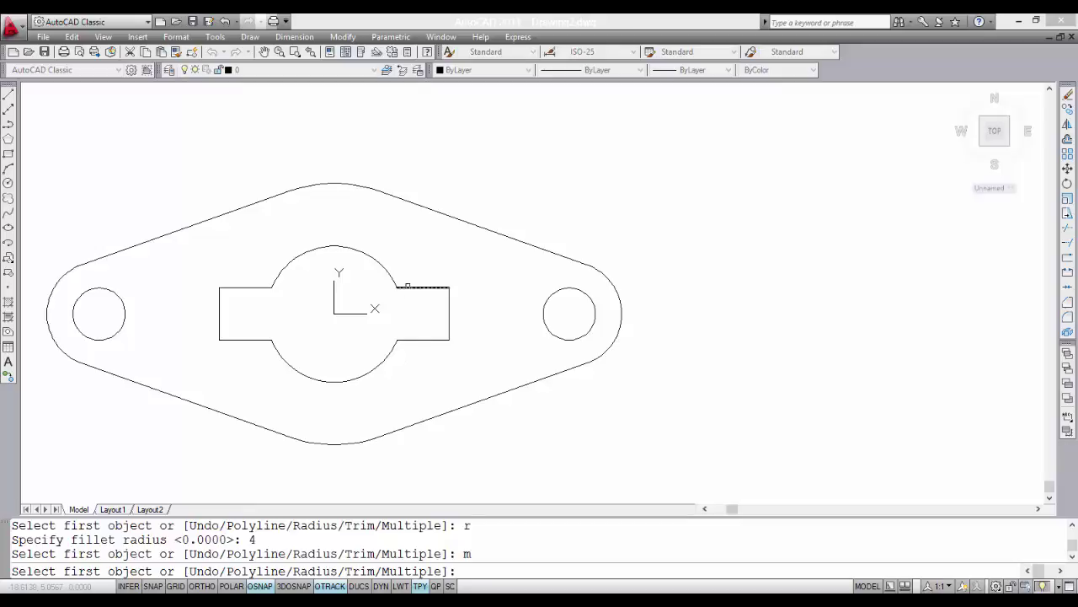
Step: Fillet the upper tab-to-circle joints and the left tab's outer corners
{"action": "left_click", "coordinate": [411, 288]}
{"action": "left_click", "coordinate": [389, 271]}
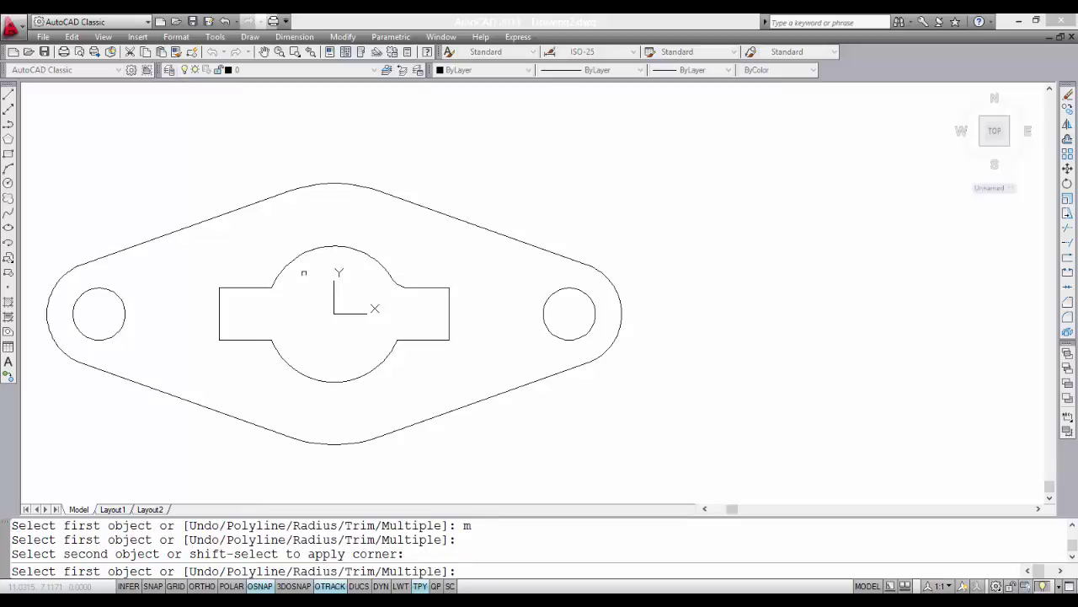
{"action": "left_click", "coordinate": [264, 301]}
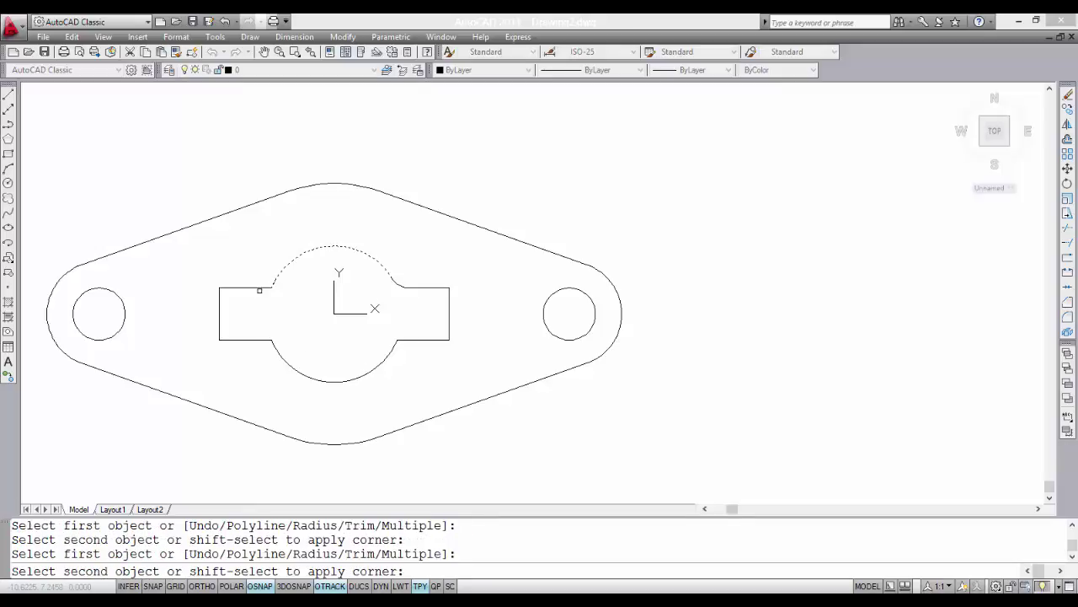
{"action": "left_click", "coordinate": [253, 288]}
{"action": "left_click", "coordinate": [226, 288]}
{"action": "left_click", "coordinate": [219, 314]}
{"action": "left_click", "coordinate": [219, 330]}
{"action": "left_click", "coordinate": [229, 338]}
Step: Fillet the lower tab-to-arc joints and the right tab's outer corners
{"action": "middle_click_drag", "start_coordinate": [264, 323], "coordinate": [280, 312]}
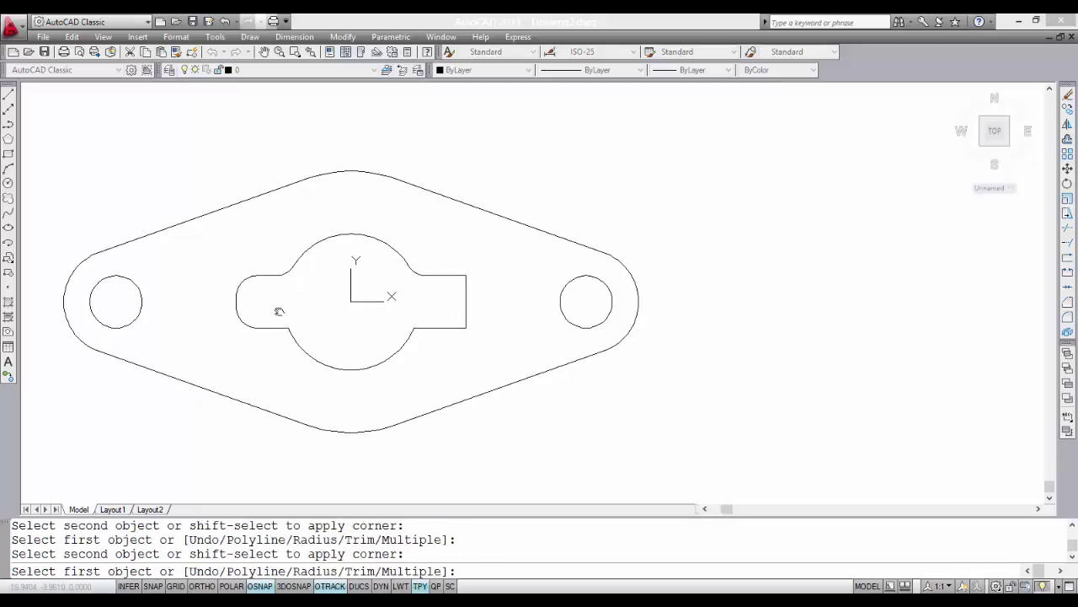
{"action": "left_click", "coordinate": [268, 327]}
{"action": "left_click", "coordinate": [294, 337]}
{"action": "left_click", "coordinate": [405, 340]}
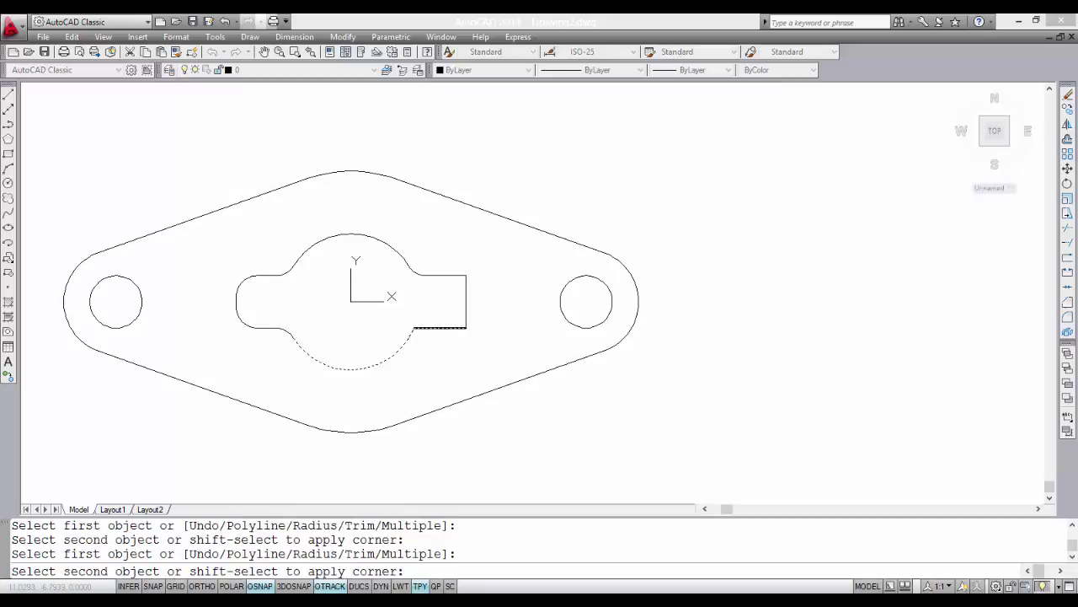
{"action": "left_click", "coordinate": [443, 328]}
{"action": "left_click", "coordinate": [447, 327]}
{"action": "left_click", "coordinate": [468, 294]}
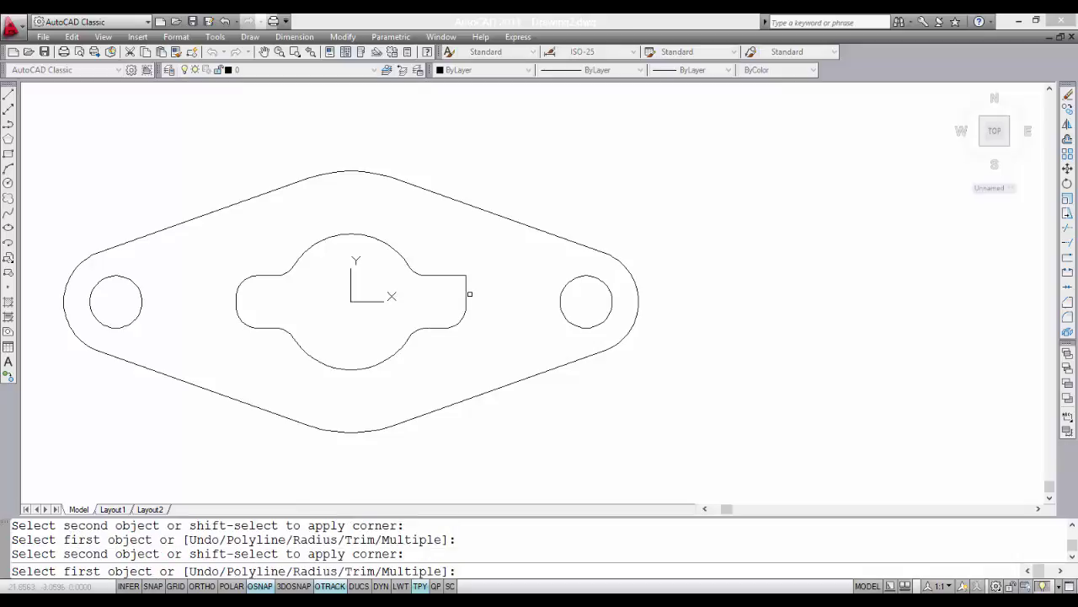
{"action": "left_click", "coordinate": [445, 274]}
{"action": "key", "text": "Return"}
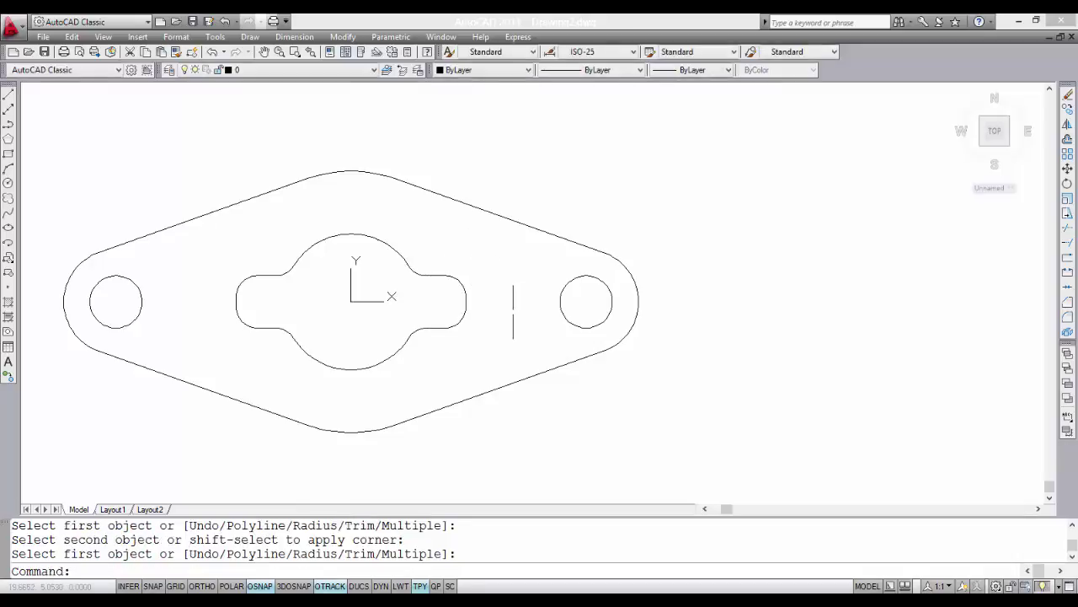
Step: Reset the UCS to World and bring empty space beside the plate into view
{"action": "scroll", "coordinate": [512, 309], "scroll_direction": "down", "scroll_amount": 4}
{"action": "type", "text": "ucs"}
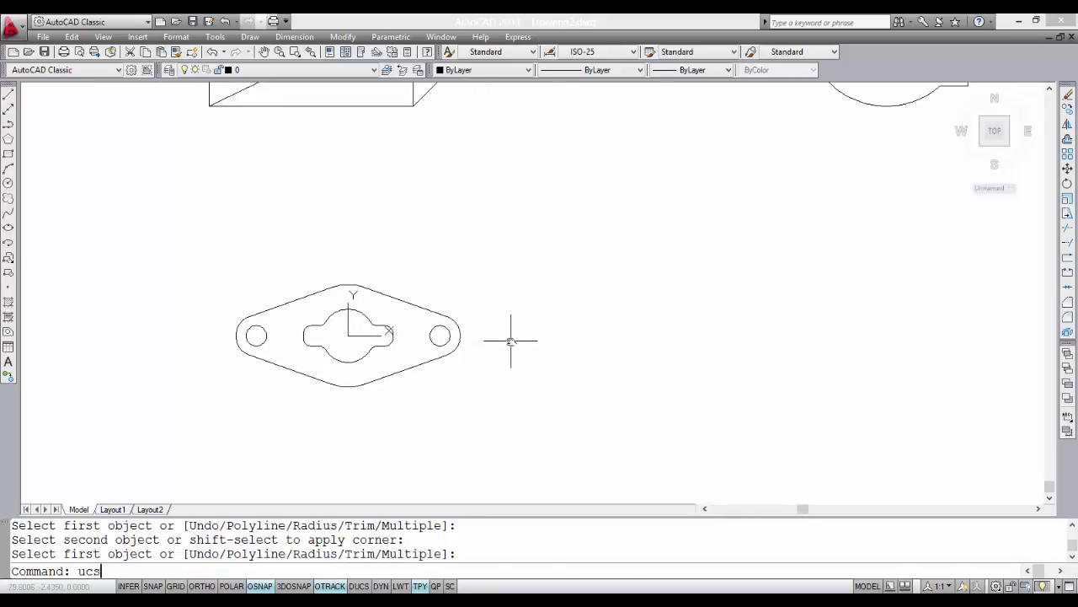
{"action": "key", "text": "Return"}
{"action": "type", "text": "w"}
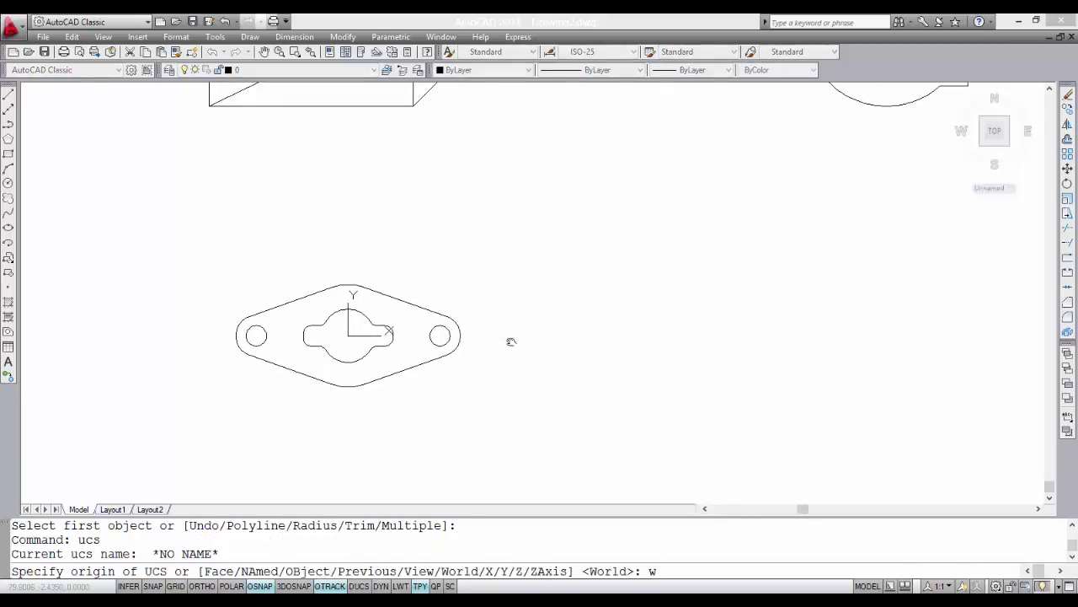
{"action": "key", "text": "Return"}
{"action": "middle_click_drag", "start_coordinate": [611, 306], "coordinate": [358, 351]}
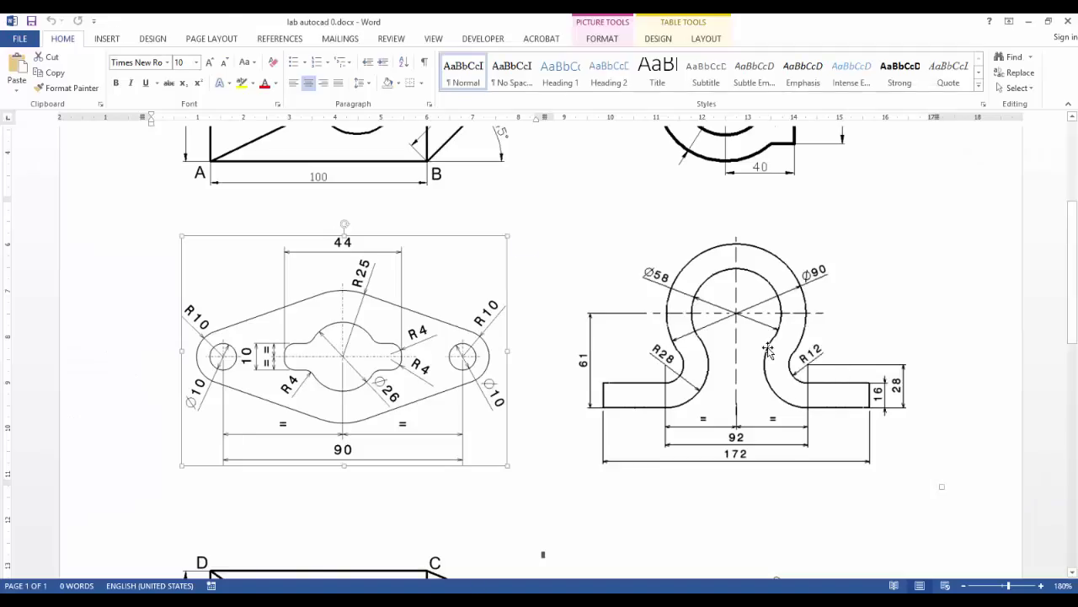
{"action": "left_click", "coordinate": [768, 351]}
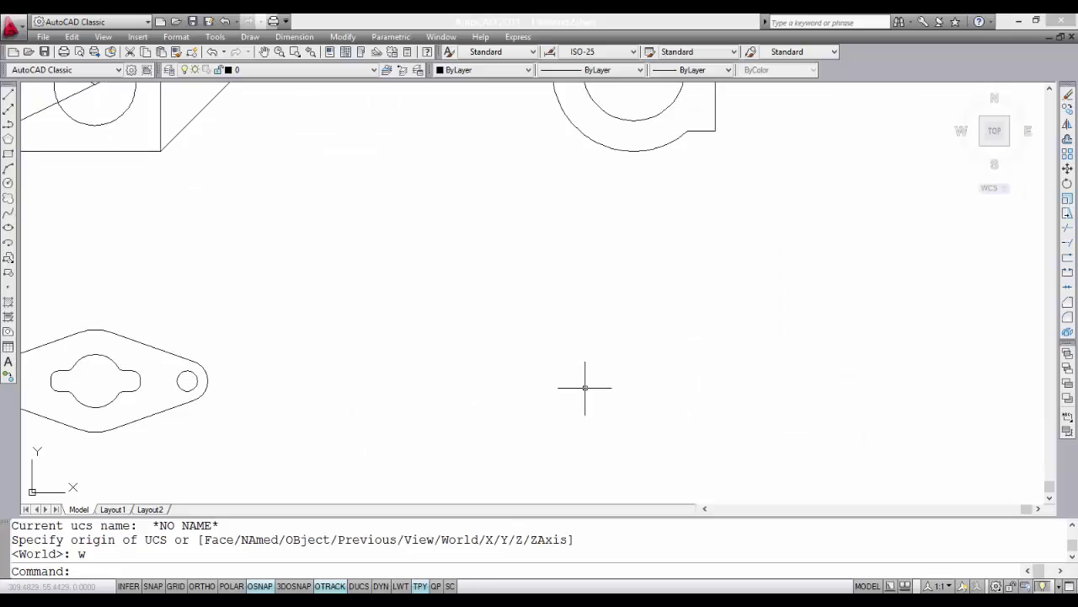
Step: Draw concentric circles of radius 45 and 29 in the empty area
{"action": "type", "text": "c"}
{"action": "key", "text": "Return"}
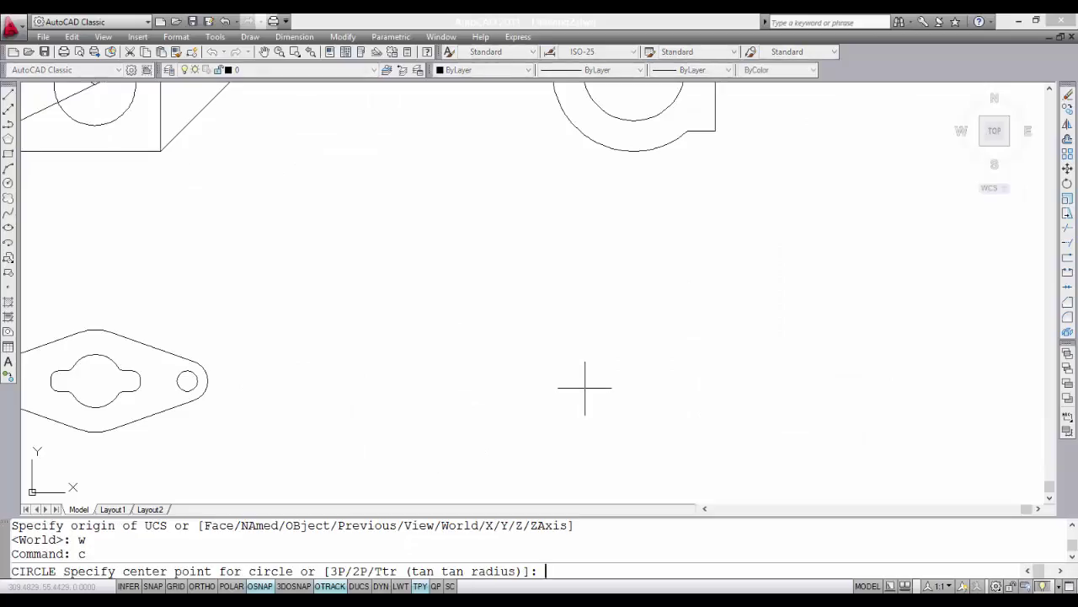
{"action": "left_click", "coordinate": [465, 338]}
{"action": "type", "text": "45"}
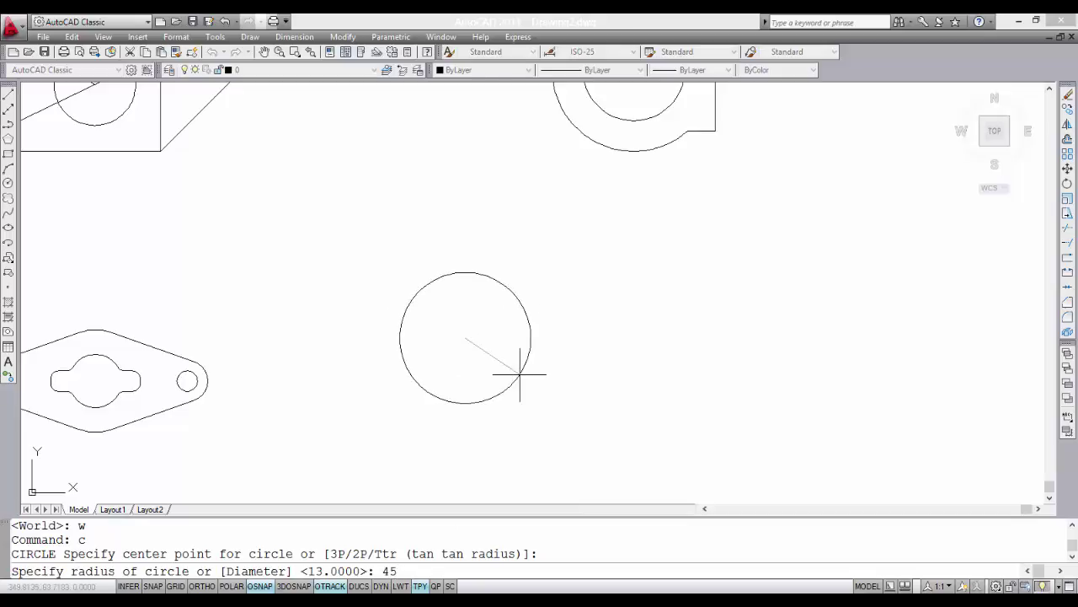
{"action": "key", "text": "Return"}
{"action": "type", "text": "c"}
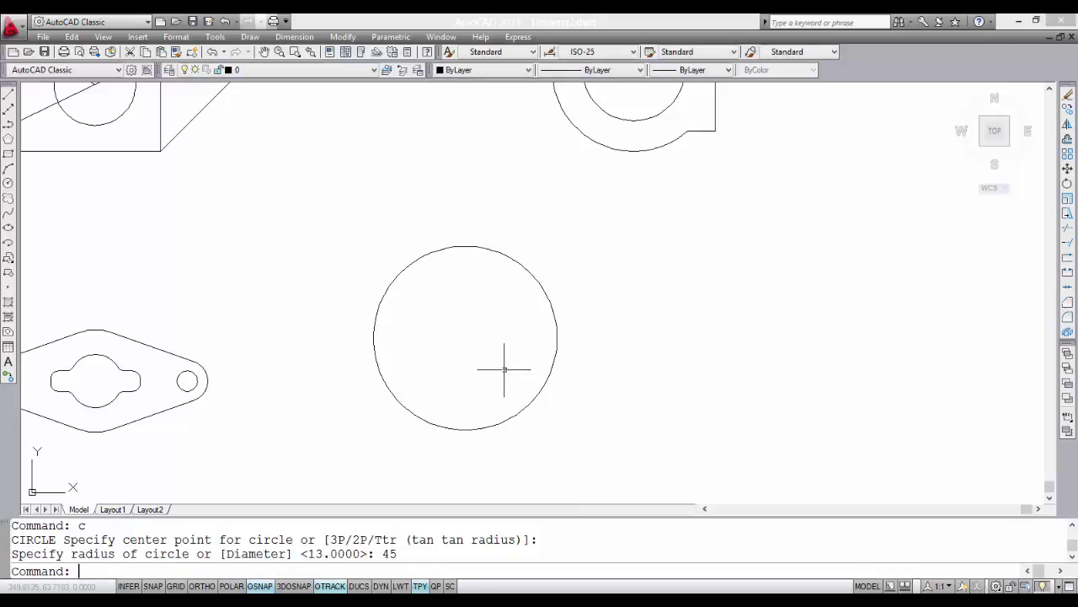
{"action": "key", "text": "Return"}
{"action": "type", "text": "@"}
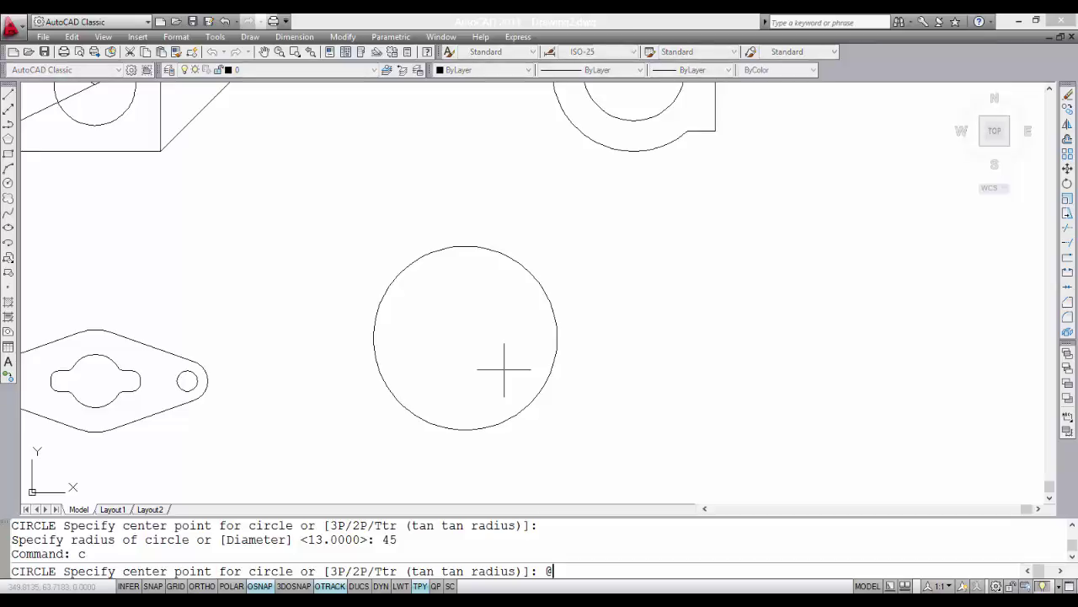
{"action": "key", "text": "Return"}
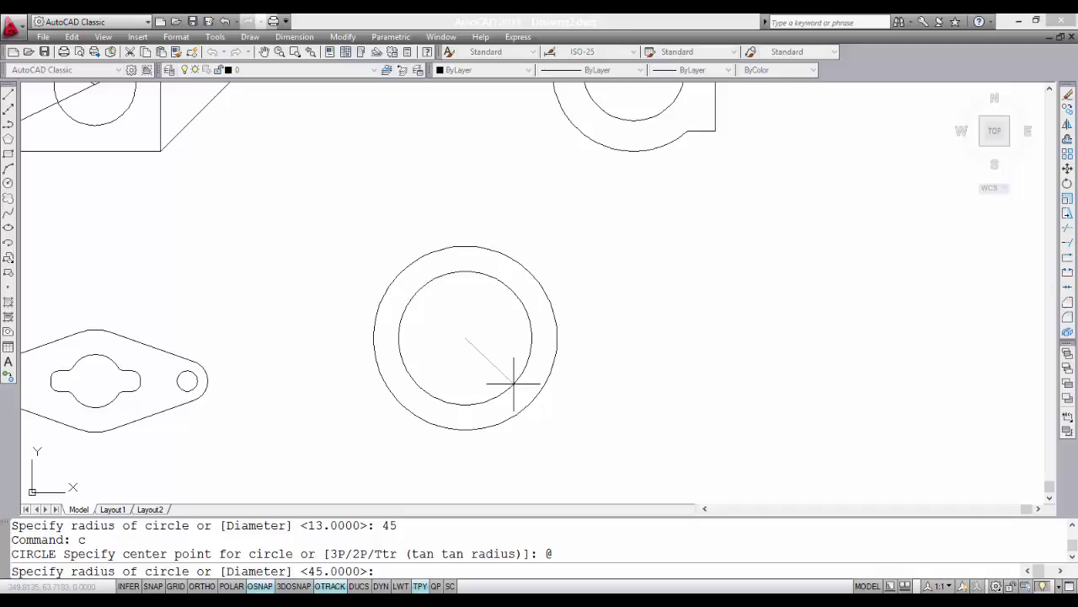
{"action": "type", "text": "29"}
{"action": "key", "text": "Return"}
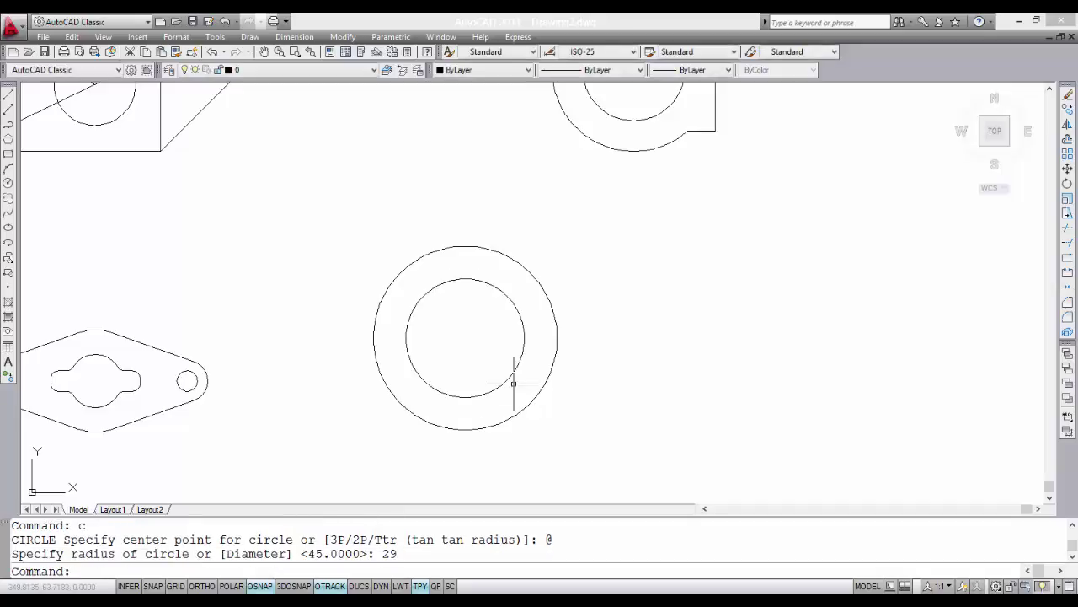
Step: Move the UCS origin to the circles' shared centre
{"action": "type", "text": "ucs"}
{"action": "key", "text": "Return"}
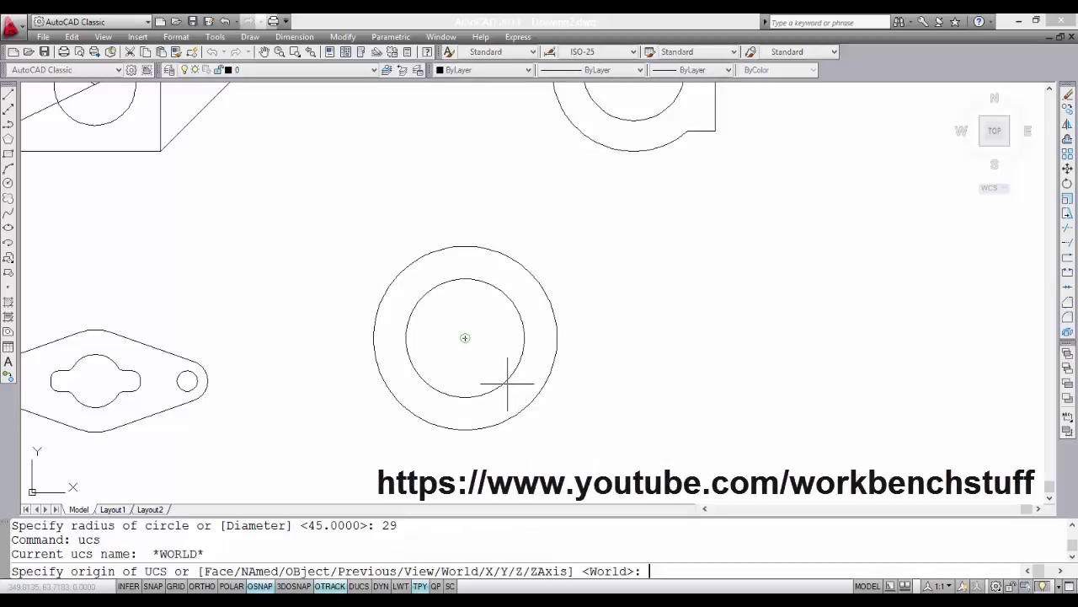
{"action": "left_click", "coordinate": [465, 338]}
{"action": "key", "text": "Return"}
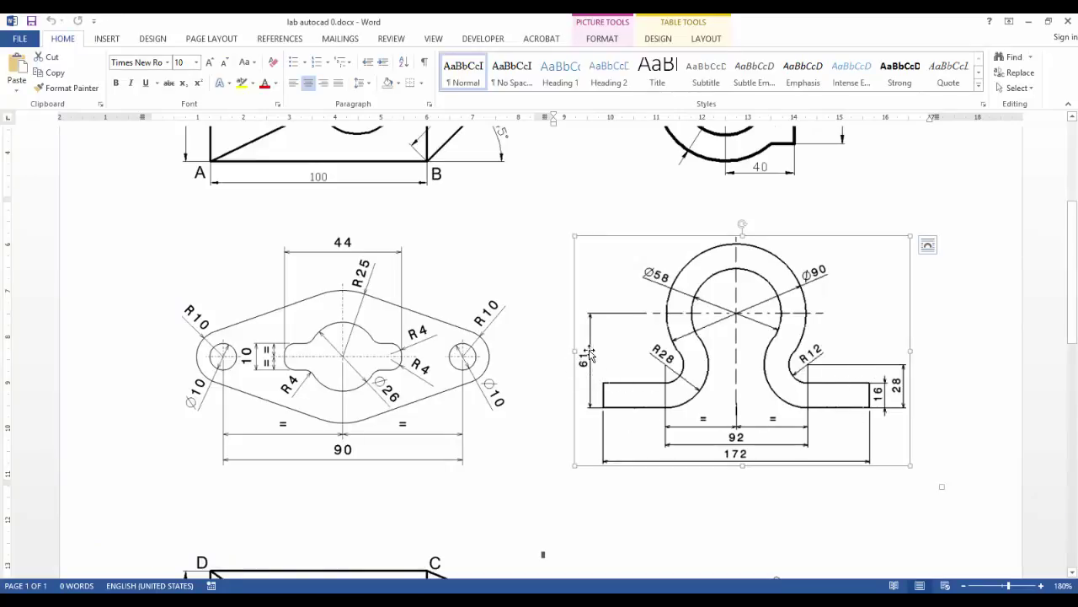
{"action": "key", "text": "alt+Tab"}
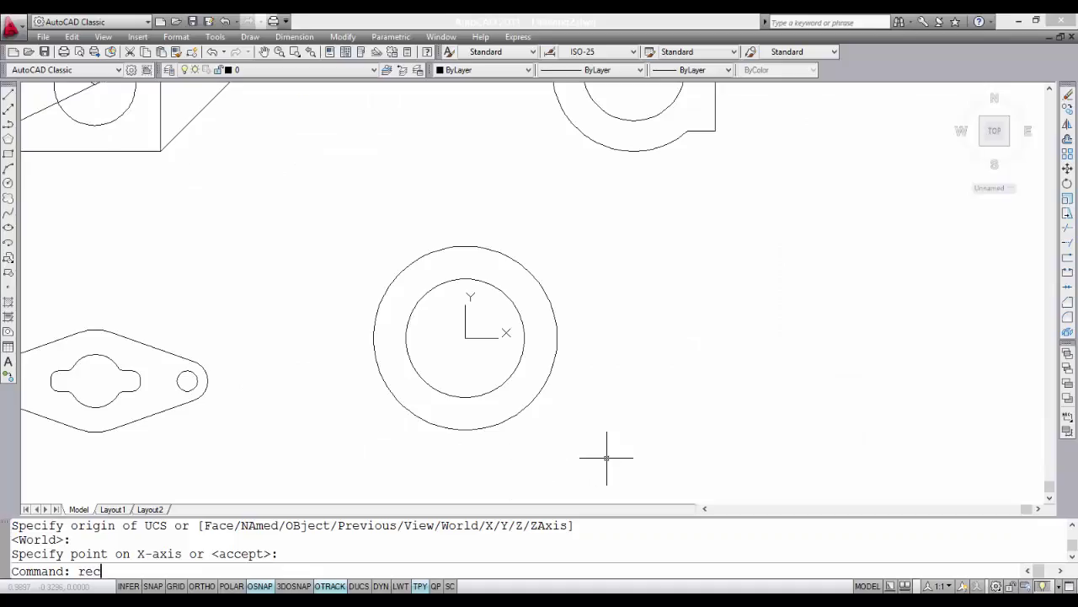
Step: Draw a 172 by 16 rectangle from corner -86,-61 beneath the circles
{"action": "key", "text": "Return"}
{"action": "type", "text": "-86,"}
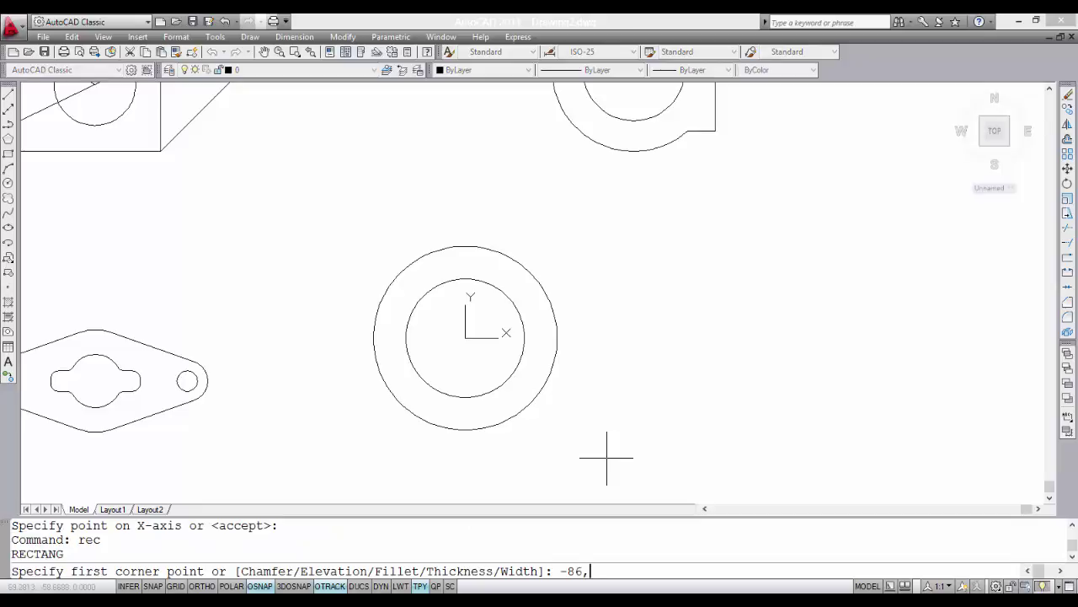
{"action": "type", "text": "-61"}
{"action": "key", "text": "Return"}
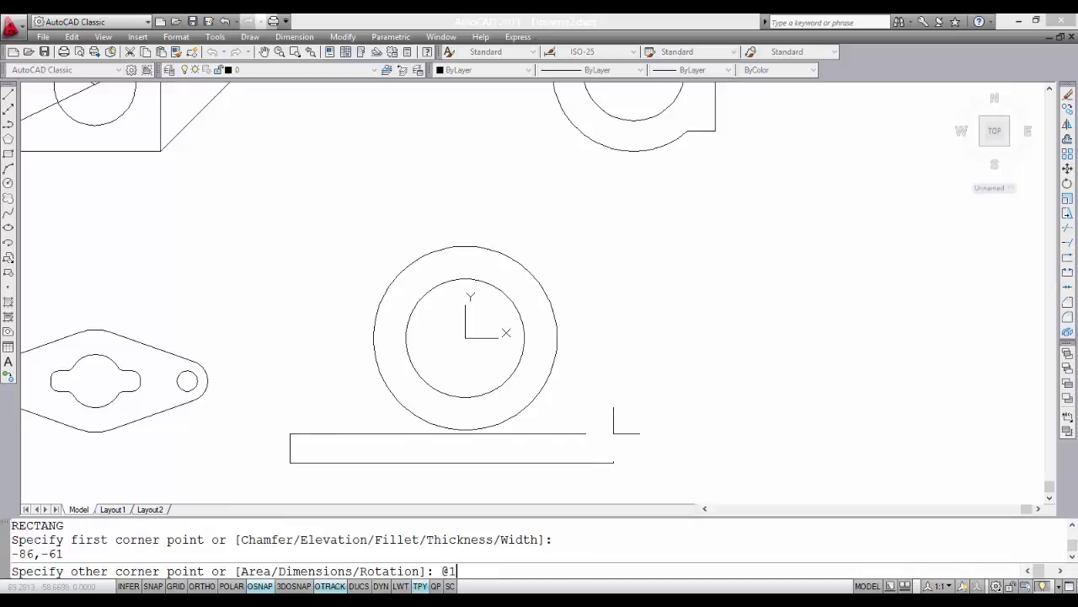
{"action": "type", "text": "72,16"}
{"action": "key", "text": "Return"}
{"action": "type", "text": "explode"}
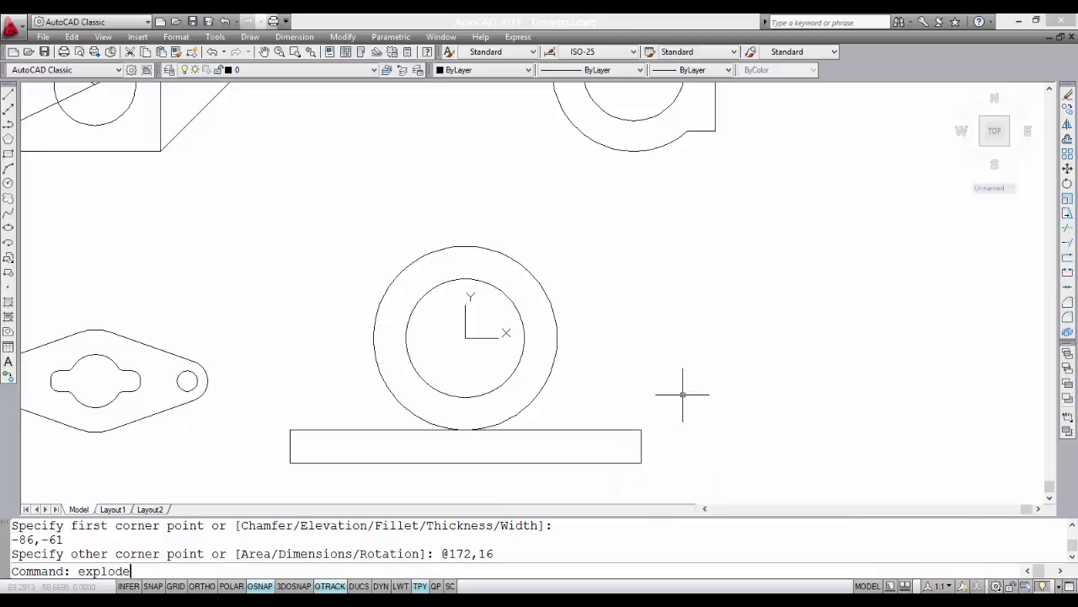
Step: Explode the rectangle into separate lines
{"action": "key", "text": "Return"}
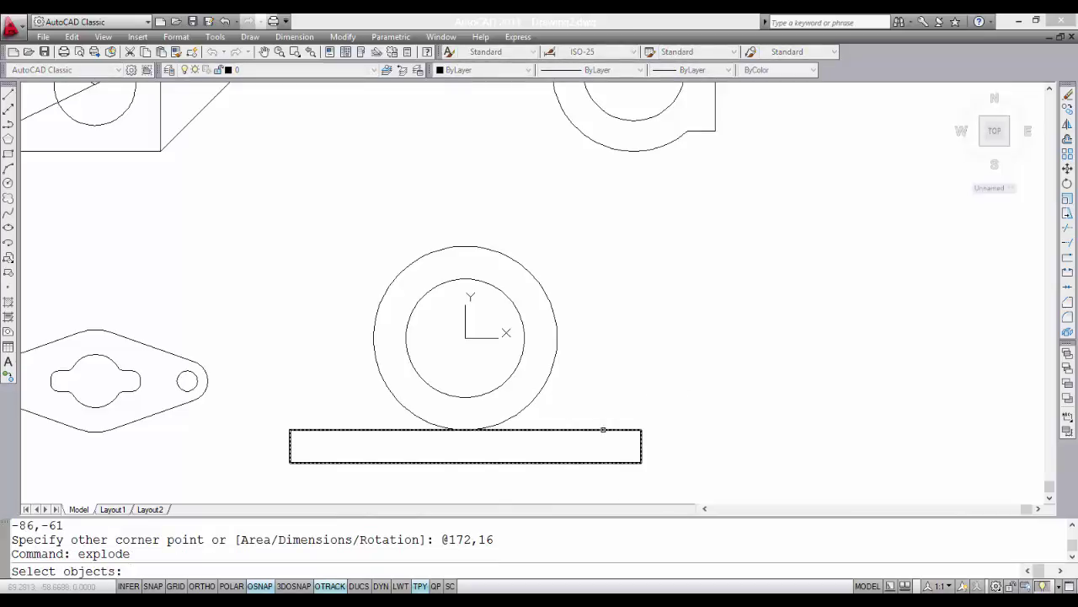
{"action": "left_click", "coordinate": [604, 430]}
{"action": "key", "text": "Return"}
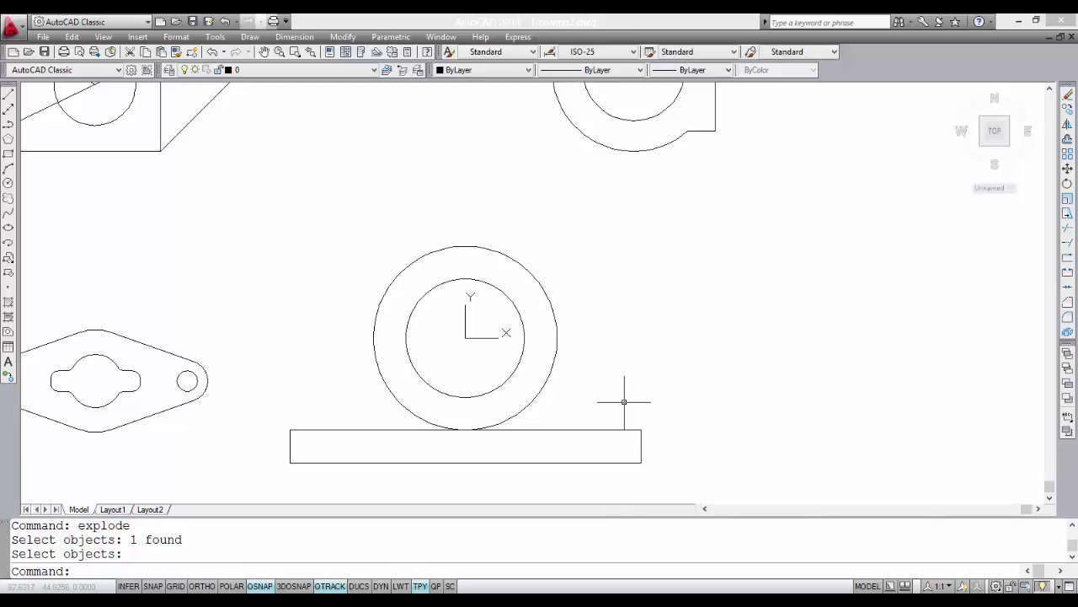
Step: Start FILLET with Trim set to No trim and radius 12
{"action": "type", "text": "fillet"}
{"action": "key", "text": "Return"}
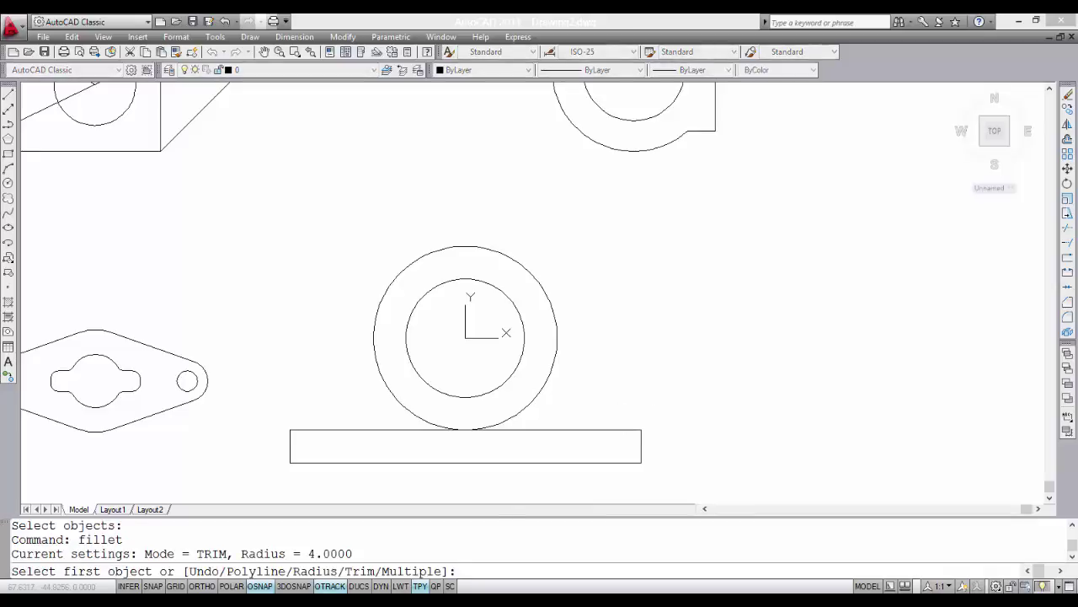
{"action": "left_click", "coordinate": [444, 592]}
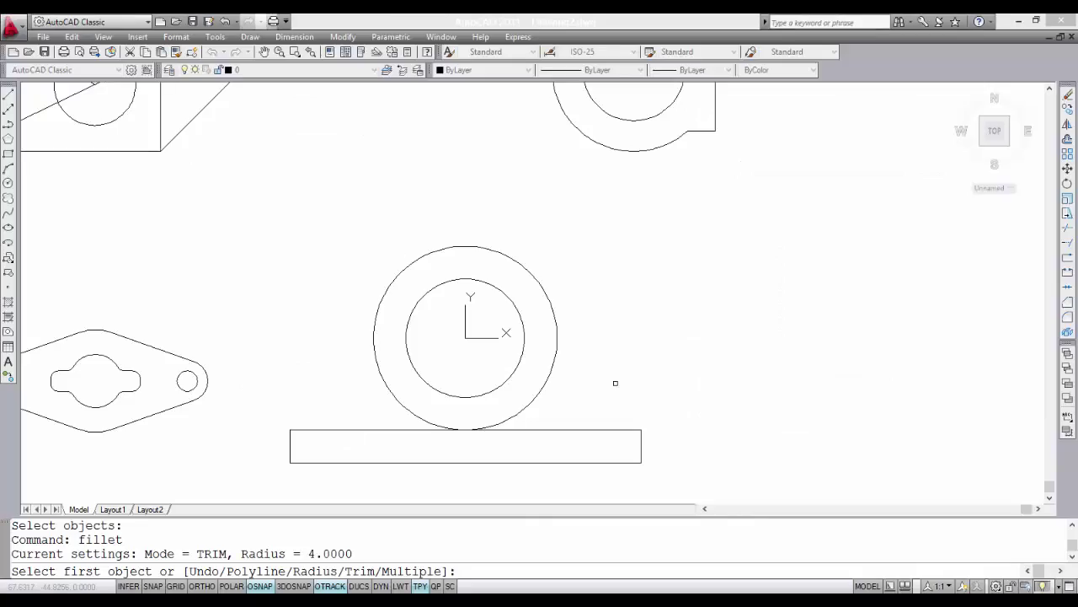
{"action": "type", "text": "t"}
{"action": "key", "text": "Return"}
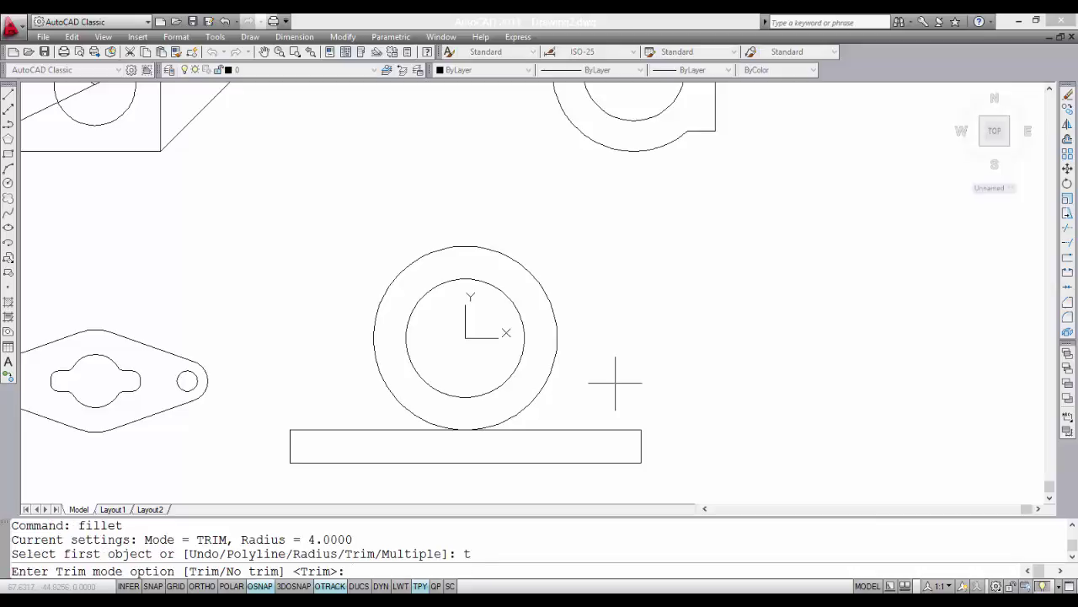
{"action": "key", "text": "Return"}
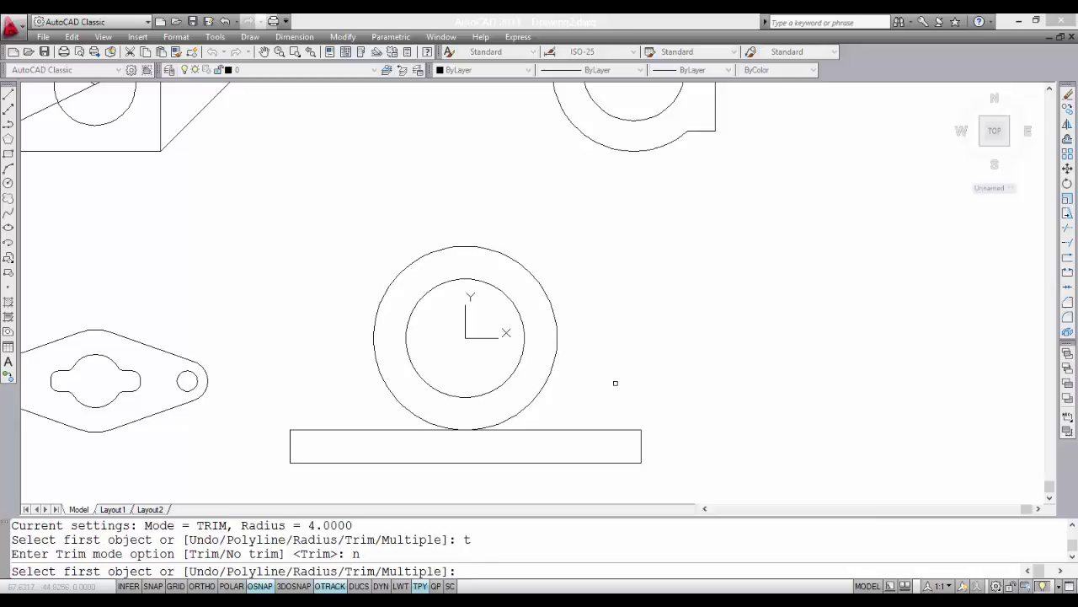
{"action": "type", "text": "r"}
{"action": "key", "text": "Return"}
{"action": "type", "text": "12"}
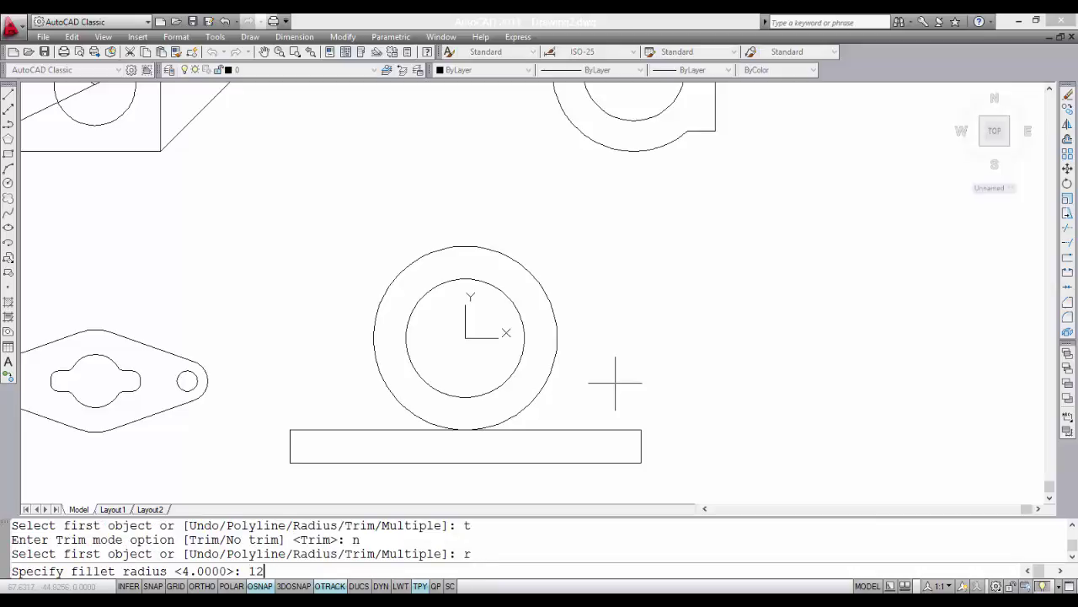
{"action": "key", "text": "Return"}
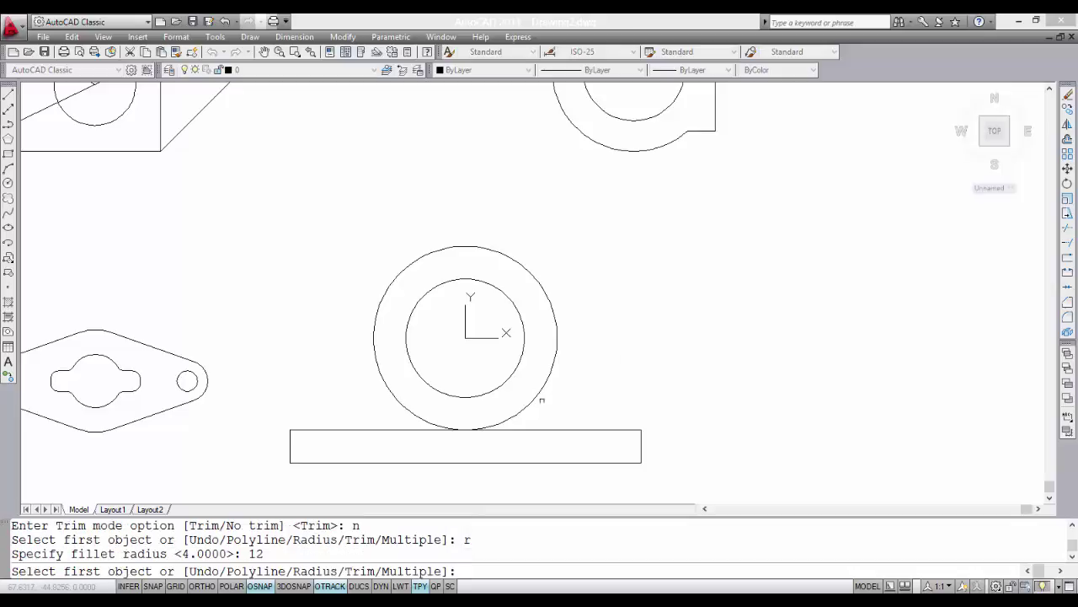
Step: Fillet the outer circle to the rectangle's top edge on the right and left sides
{"action": "left_click", "coordinate": [527, 407]}
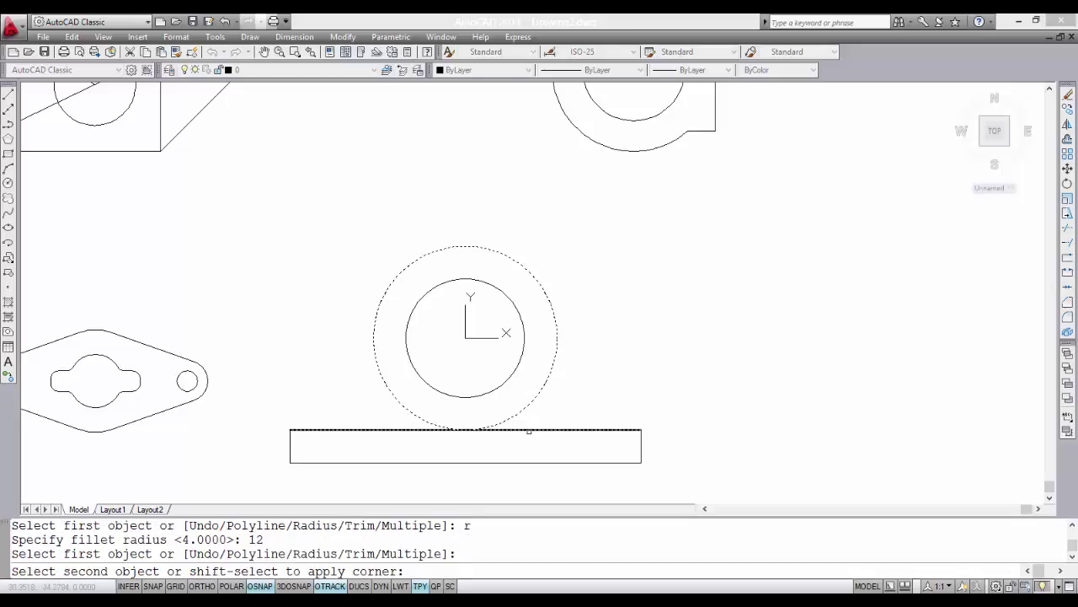
{"action": "left_click", "coordinate": [528, 430]}
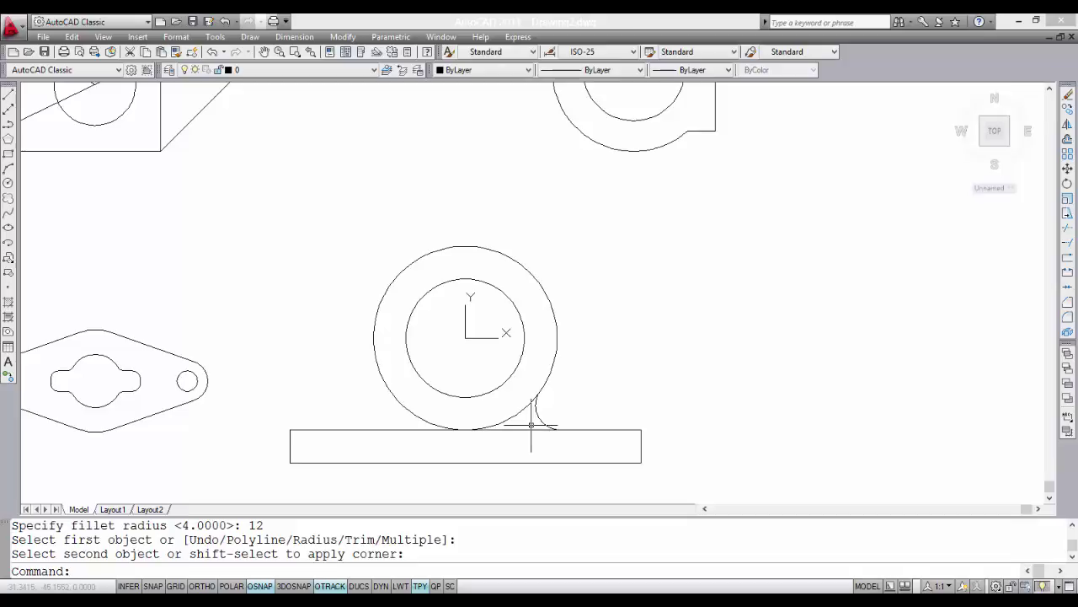
{"action": "key", "text": "Return"}
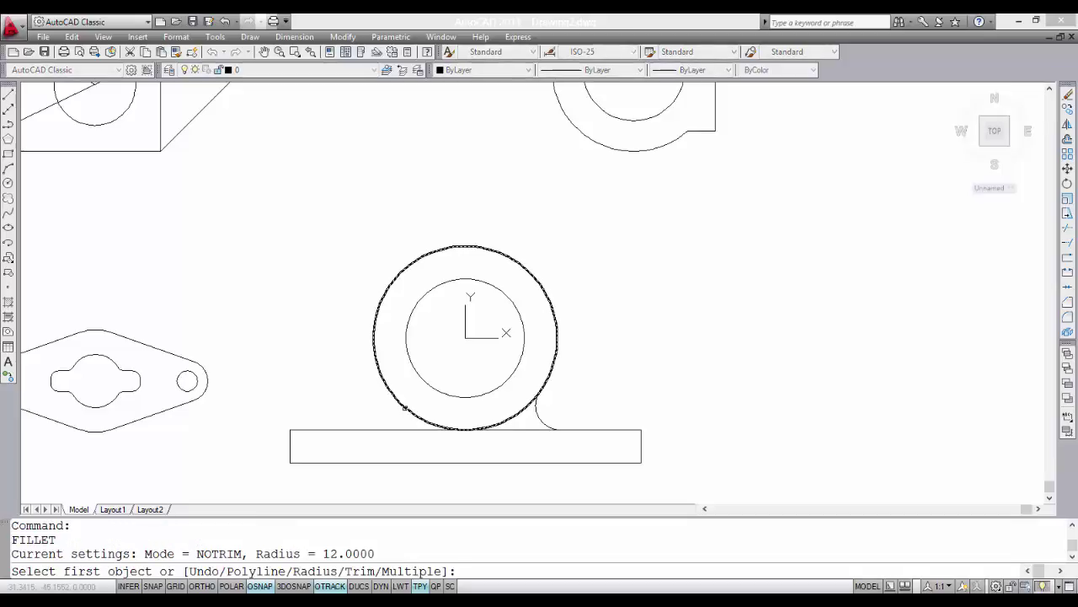
{"action": "left_click", "coordinate": [404, 407]}
{"action": "left_click", "coordinate": [396, 429]}
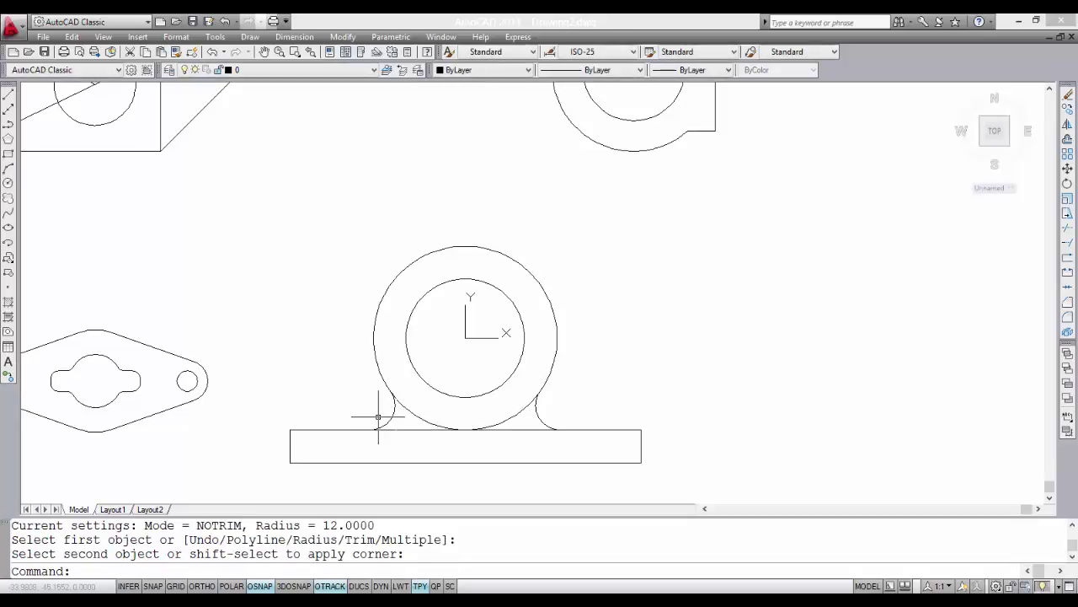
{"action": "type", "text": "f"}
{"action": "key", "text": "Return"}
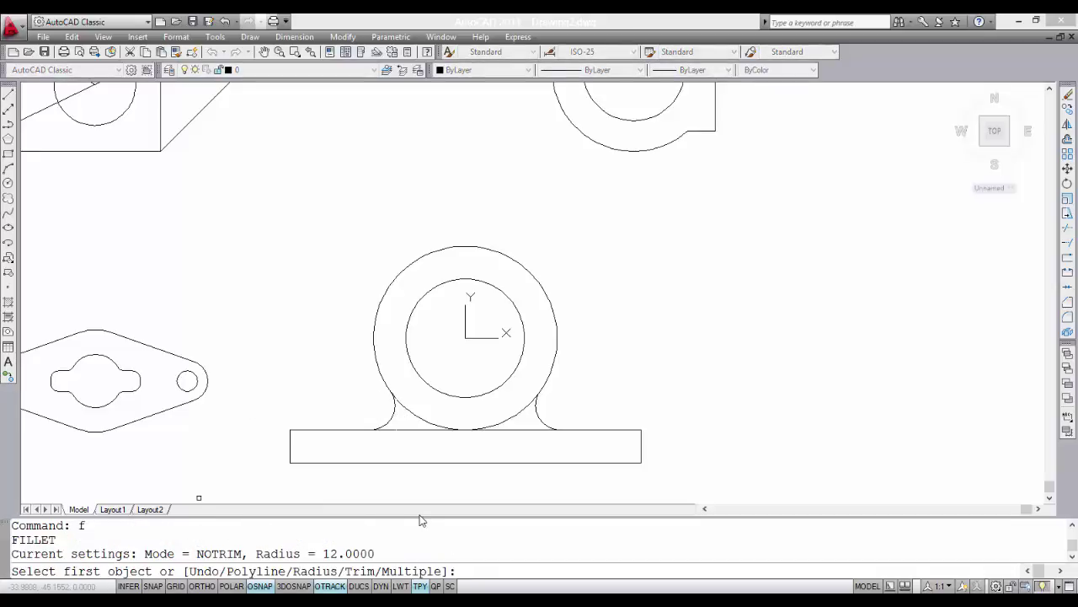
{"action": "type", "text": "r"}
Step: Add radius-28 fillets from the inner circle to the rectangle's bottom line, left and right
{"action": "key", "text": "Return"}
{"action": "type", "text": "28"}
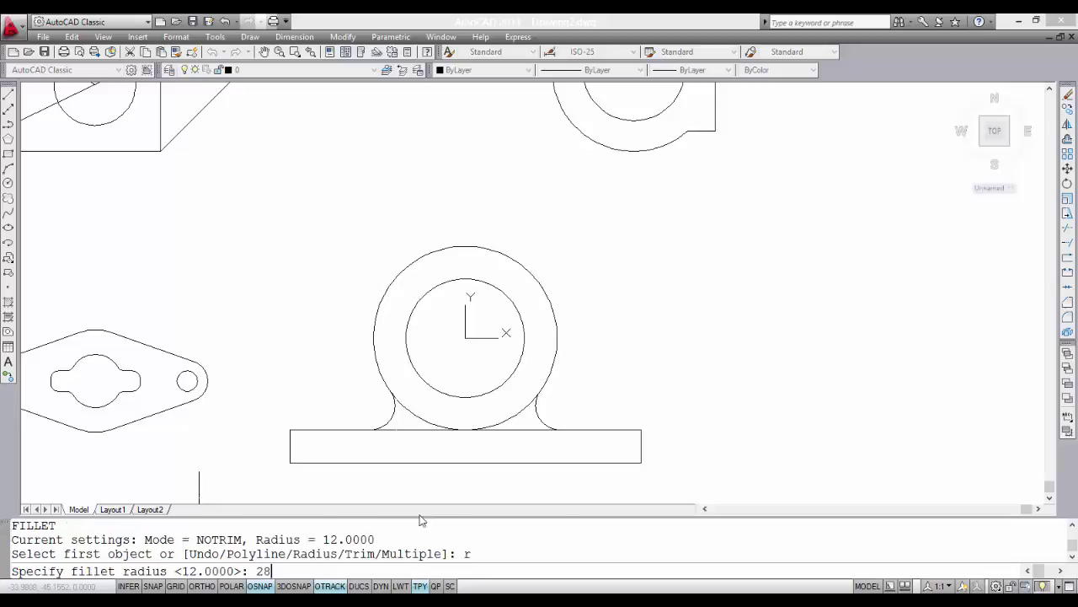
{"action": "key", "text": "Return"}
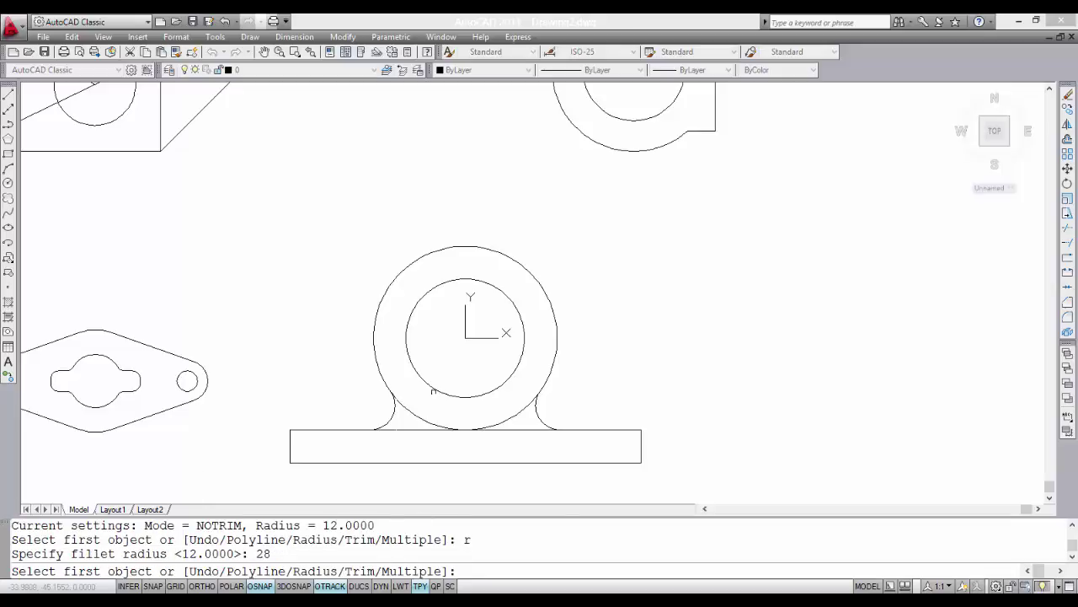
{"action": "left_click", "coordinate": [434, 390]}
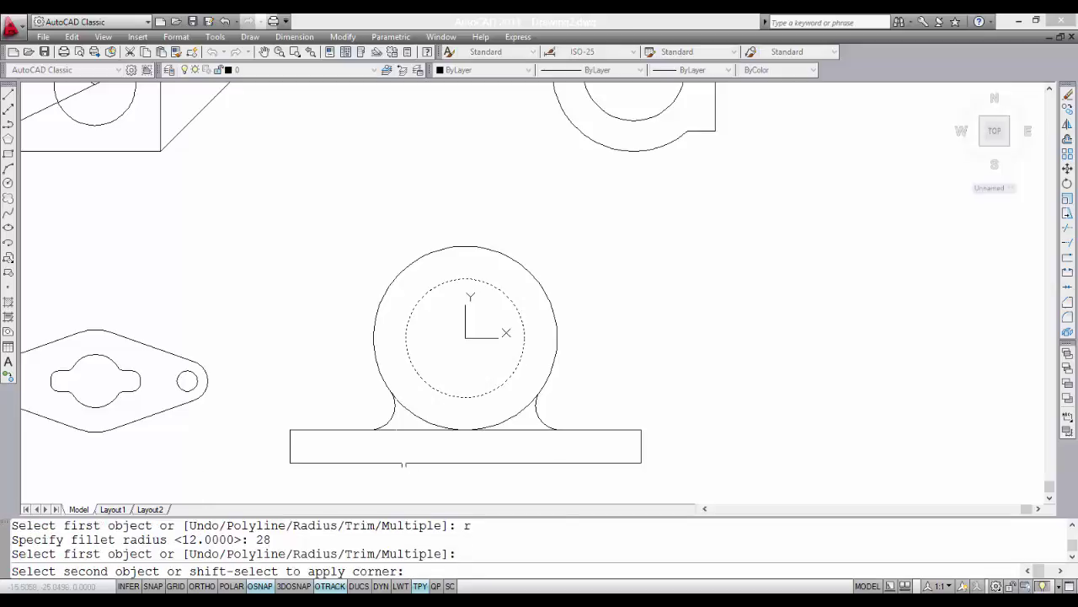
{"action": "left_click", "coordinate": [415, 463]}
{"action": "key", "text": "Return"}
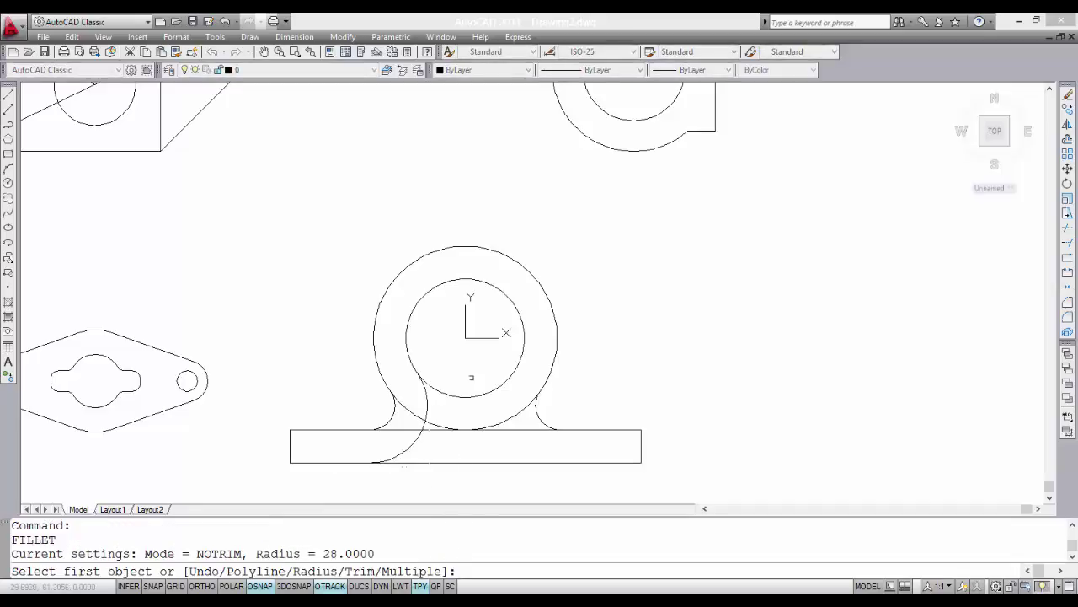
{"action": "left_click", "coordinate": [494, 385]}
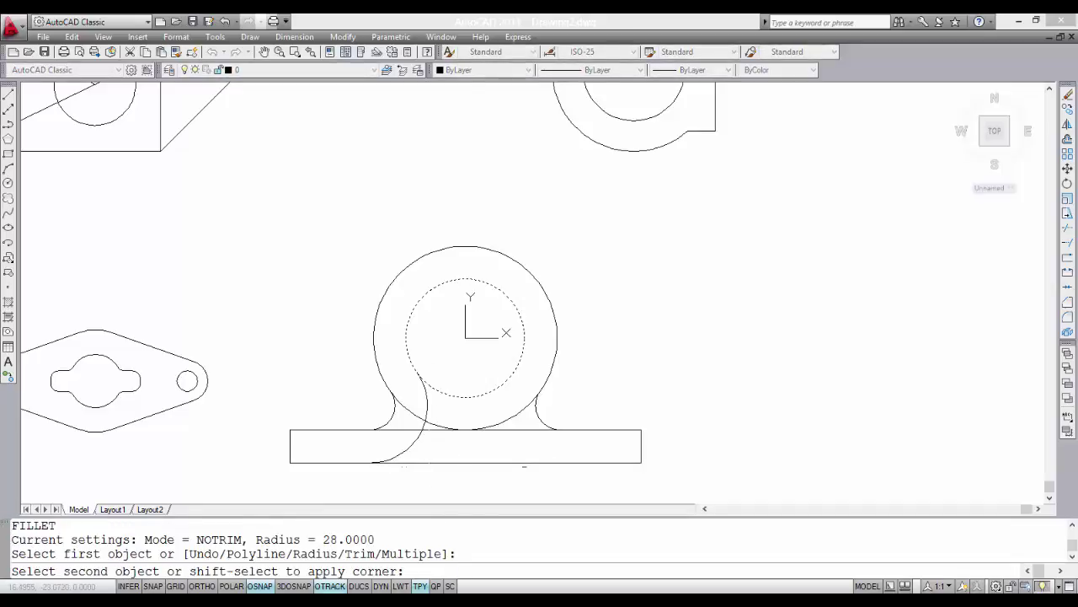
{"action": "left_click", "coordinate": [529, 462]}
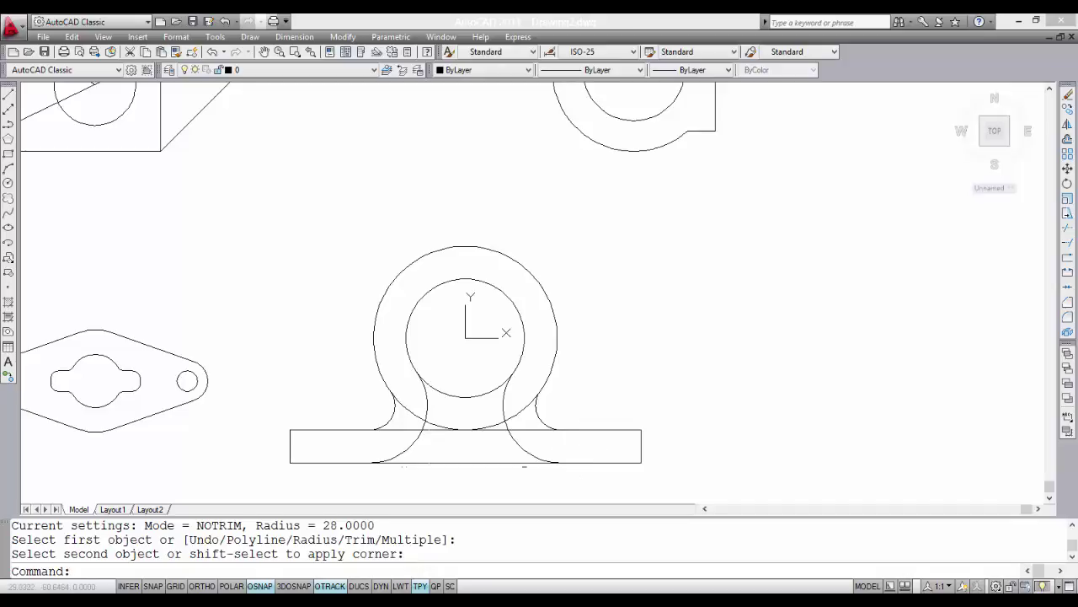
{"action": "middle_click_drag", "start_coordinate": [524, 465], "coordinate": [526, 453]}
Step: Start TRIM using all the bracket's objects as cutting edges
{"action": "type", "text": "trim"}
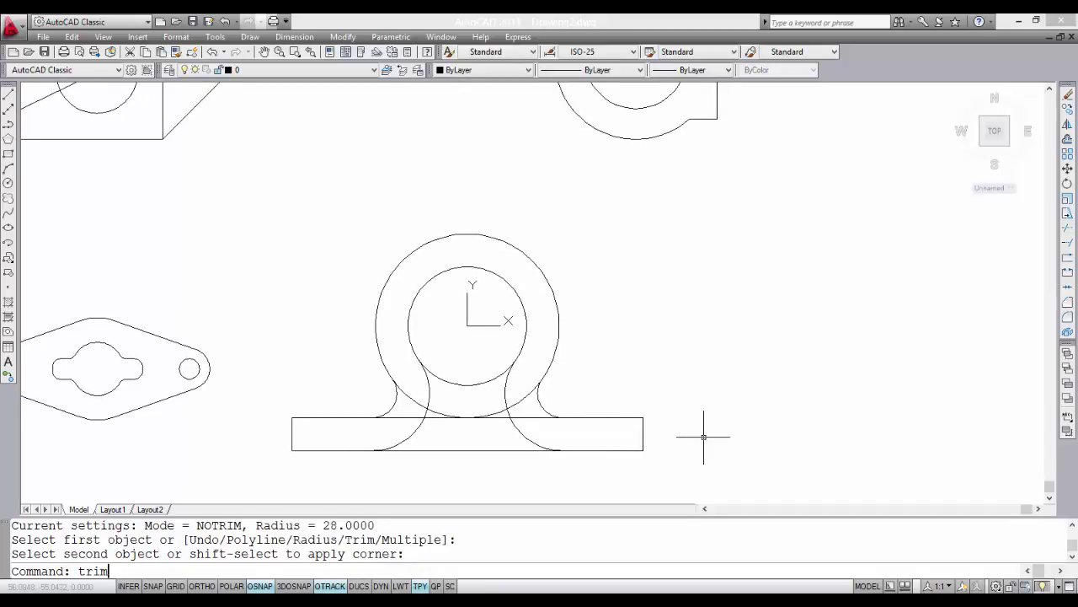
{"action": "key", "text": "Return"}
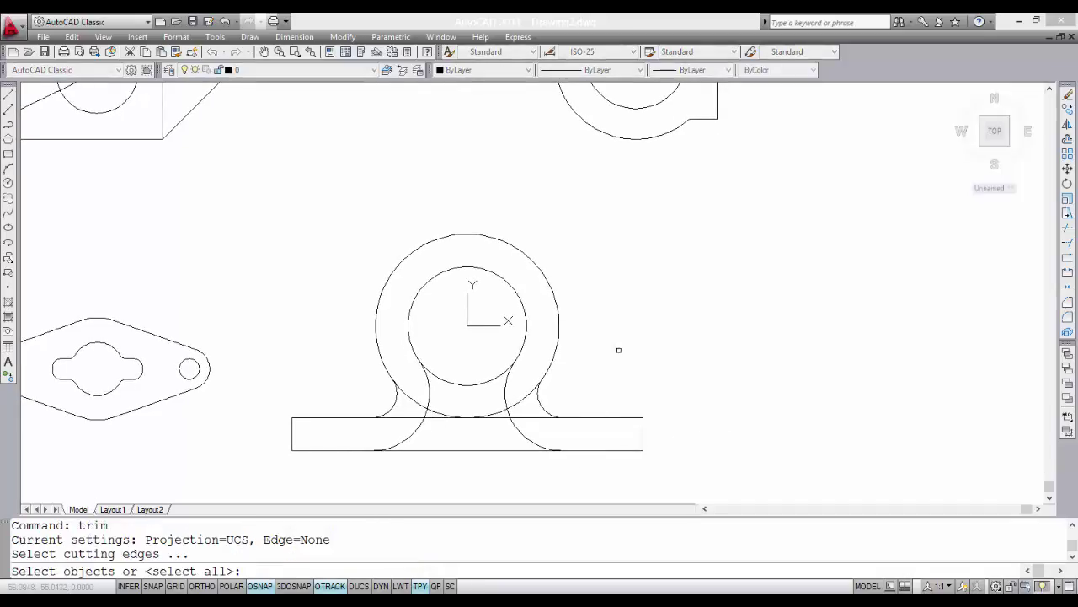
{"action": "left_click", "coordinate": [619, 349]}
{"action": "left_click", "coordinate": [328, 469]}
{"action": "key", "text": "Return"}
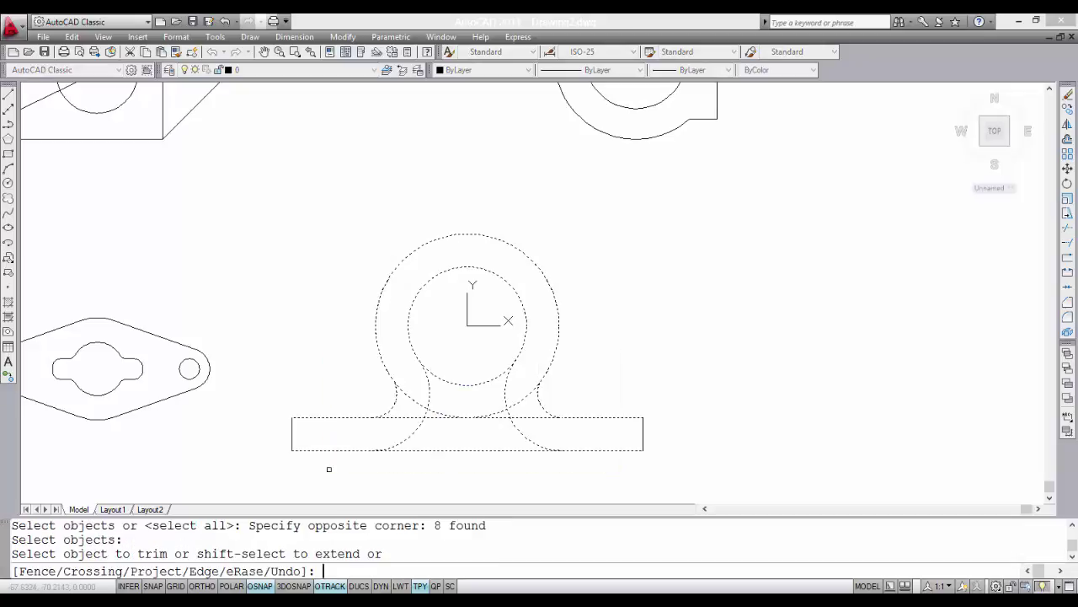
Step: Trim the central overlaps and the leftover diagonal and bend segments into one outline
{"action": "left_click", "coordinate": [500, 357]}
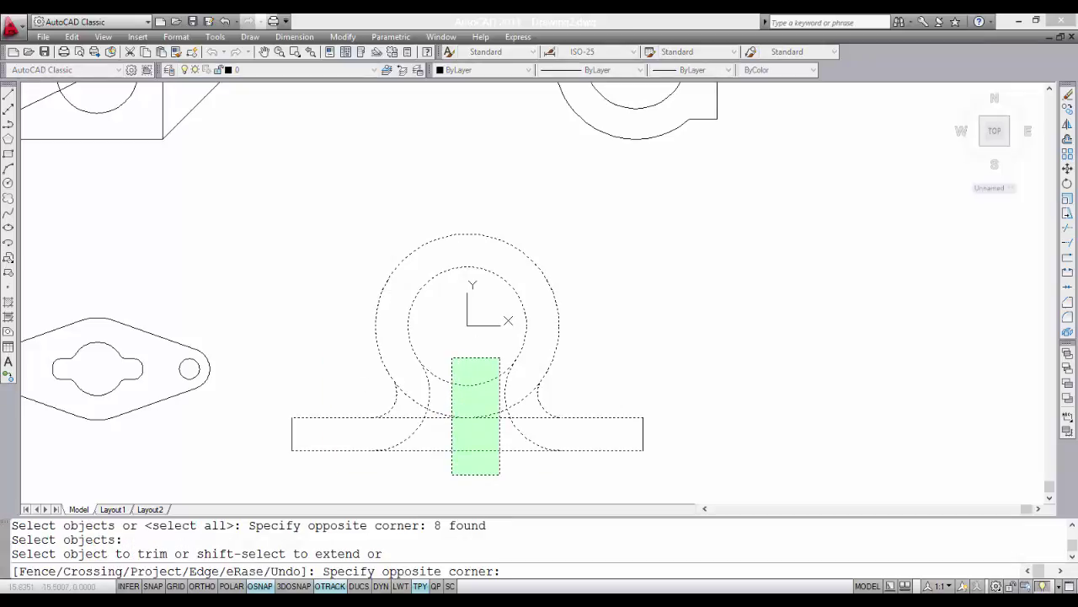
{"action": "left_click", "coordinate": [452, 474]}
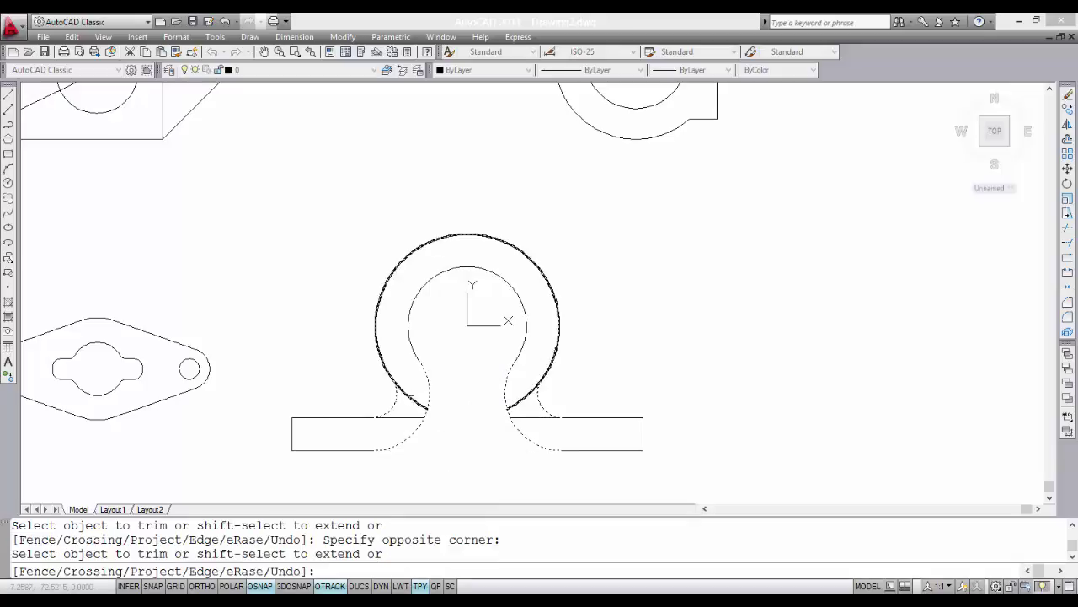
{"action": "left_click", "coordinate": [406, 416]}
{"action": "left_click", "coordinate": [406, 416]}
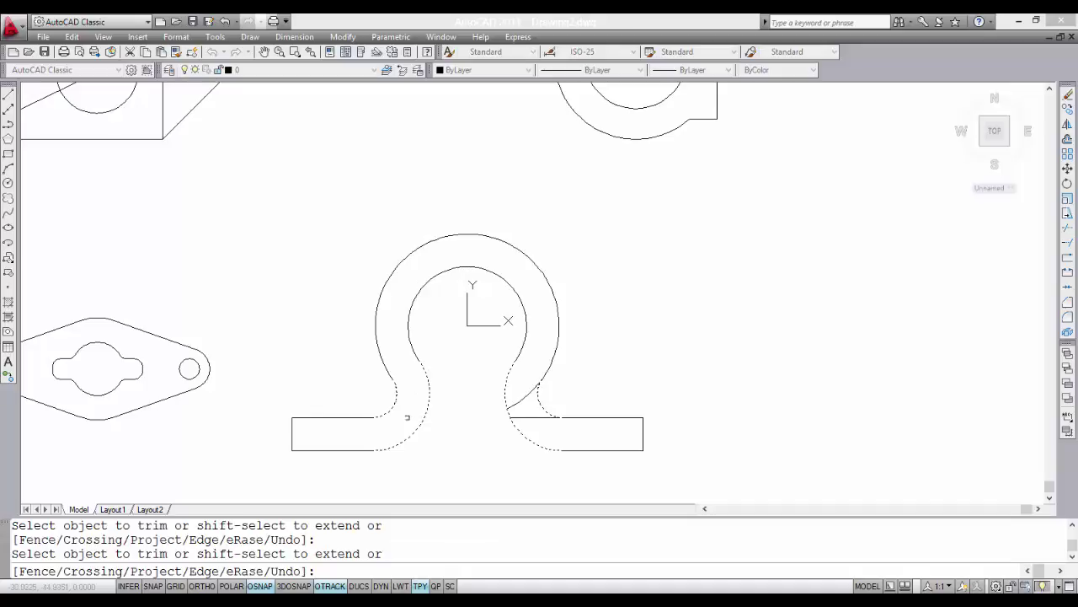
{"action": "left_click", "coordinate": [524, 398]}
{"action": "left_click", "coordinate": [529, 418]}
{"action": "key", "text": "Return"}
{"action": "middle_click_drag", "start_coordinate": [598, 368], "coordinate": [627, 338]}
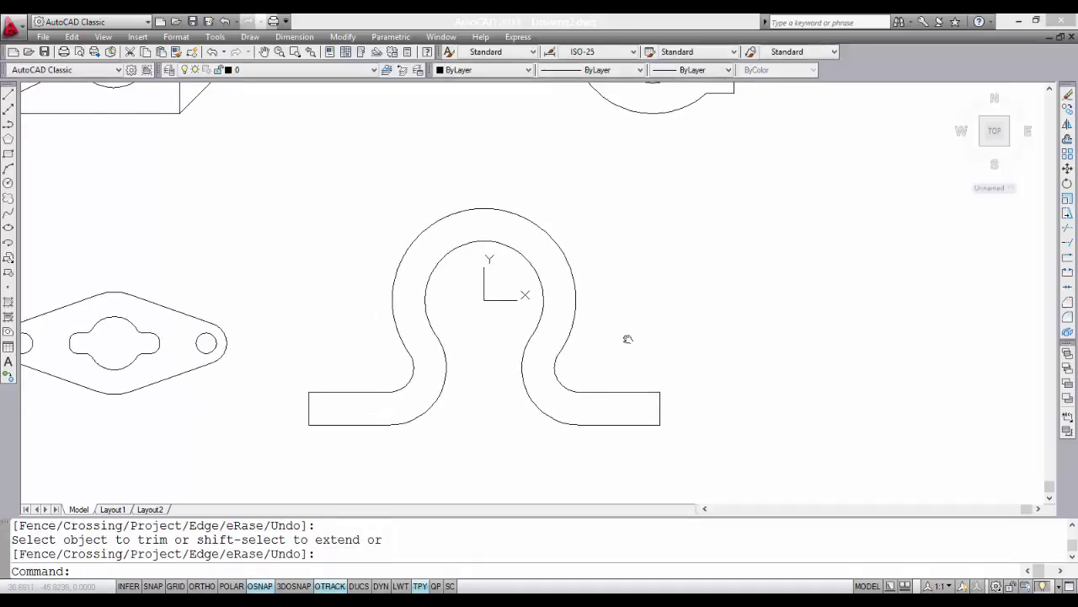
Step: Reset the UCS to World
{"action": "type", "text": "s"}
{"action": "key", "text": "Return"}
{"action": "type", "text": "w"}
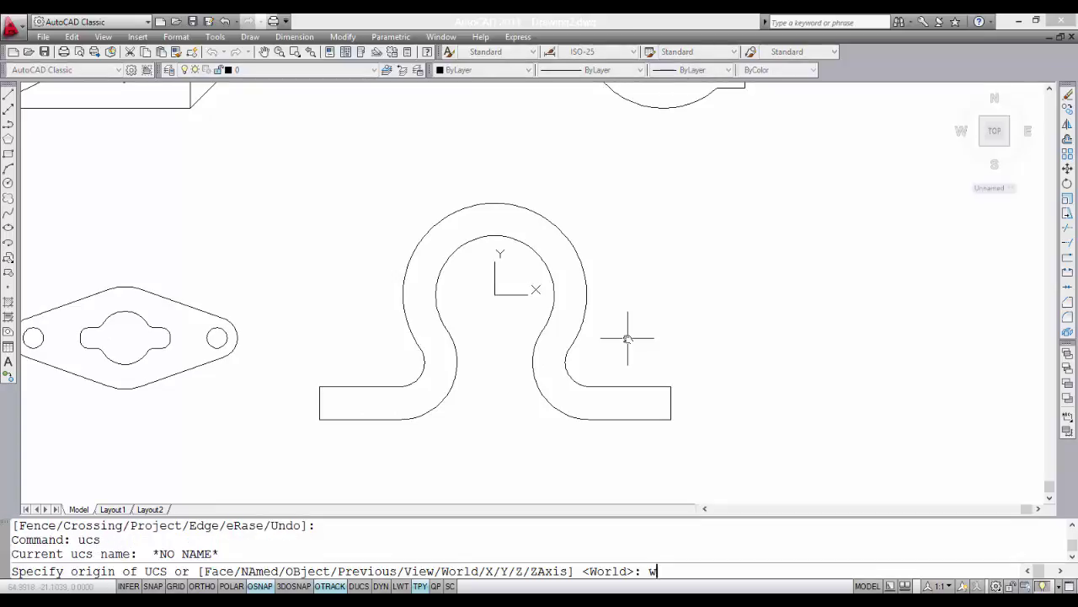
{"action": "key", "text": "Return"}
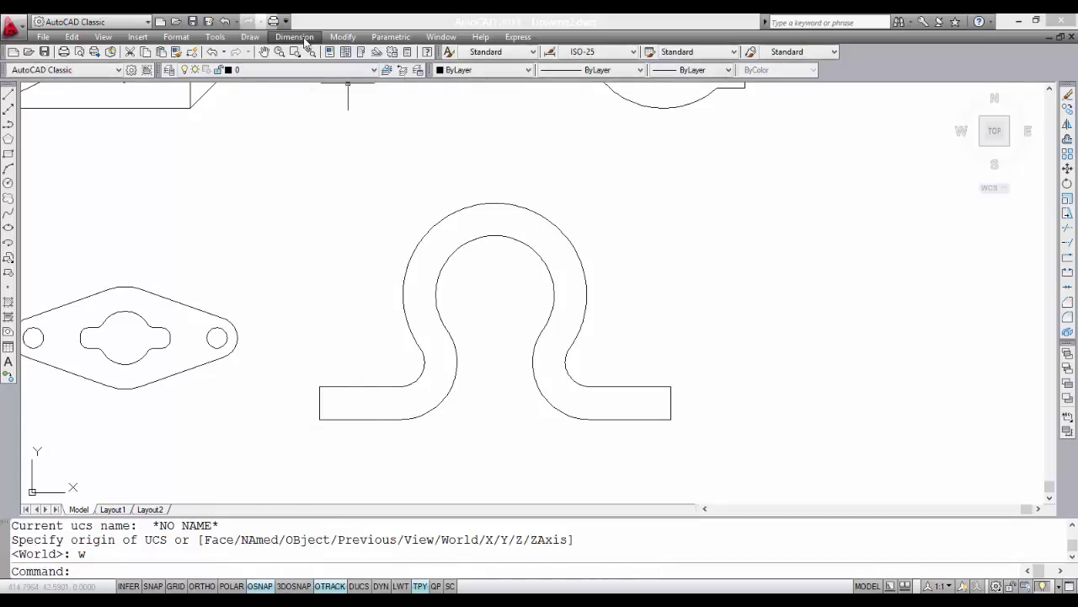
Step: Add radius dimensions R12 on the right bend arc and R28 on the left bend arc
{"action": "left_click", "coordinate": [304, 39]}
{"action": "left_click", "coordinate": [305, 135]}
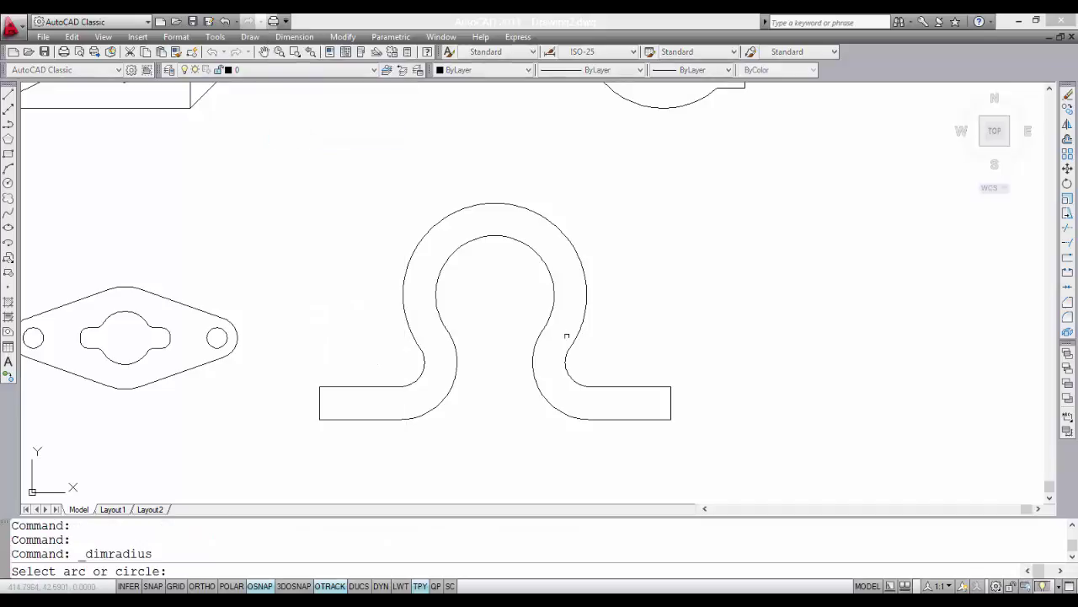
{"action": "left_click", "coordinate": [569, 376]}
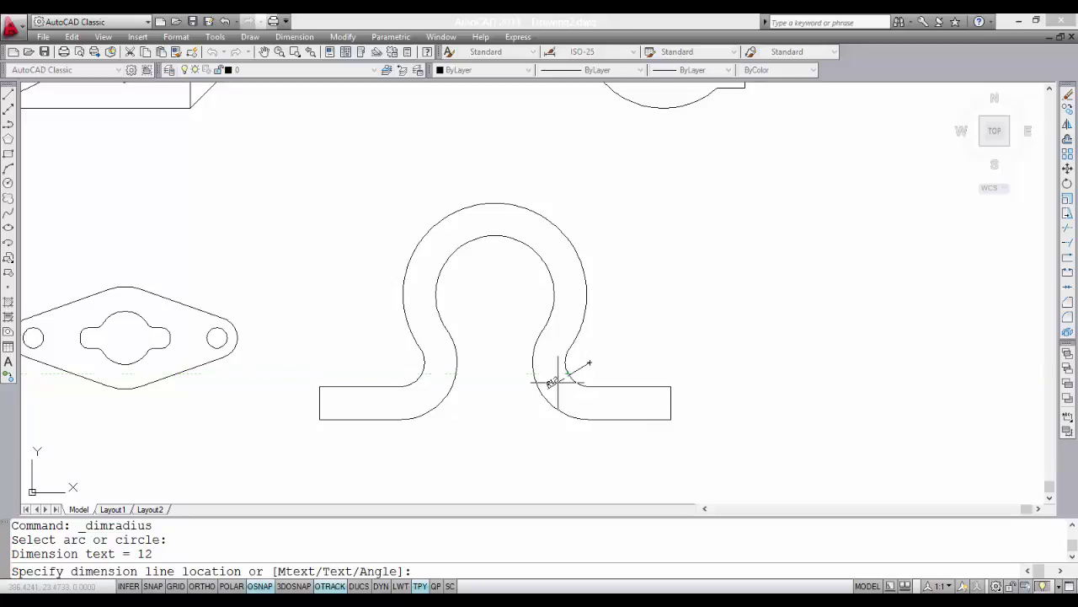
{"action": "left_click", "coordinate": [555, 381]}
{"action": "scroll", "coordinate": [556, 391], "scroll_direction": "up", "scroll_amount": 3}
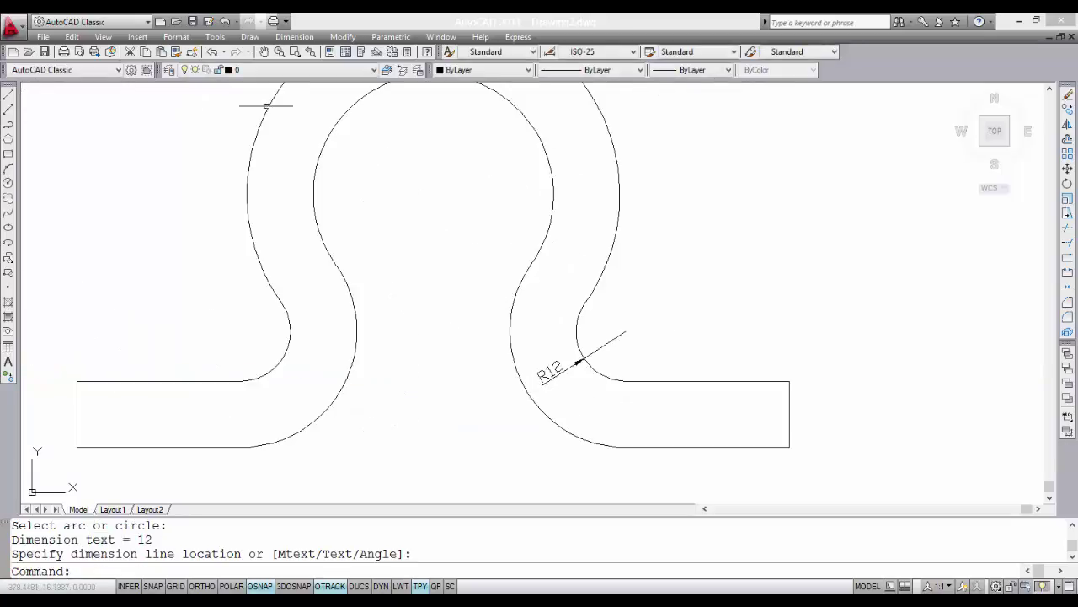
{"action": "left_click", "coordinate": [294, 36]}
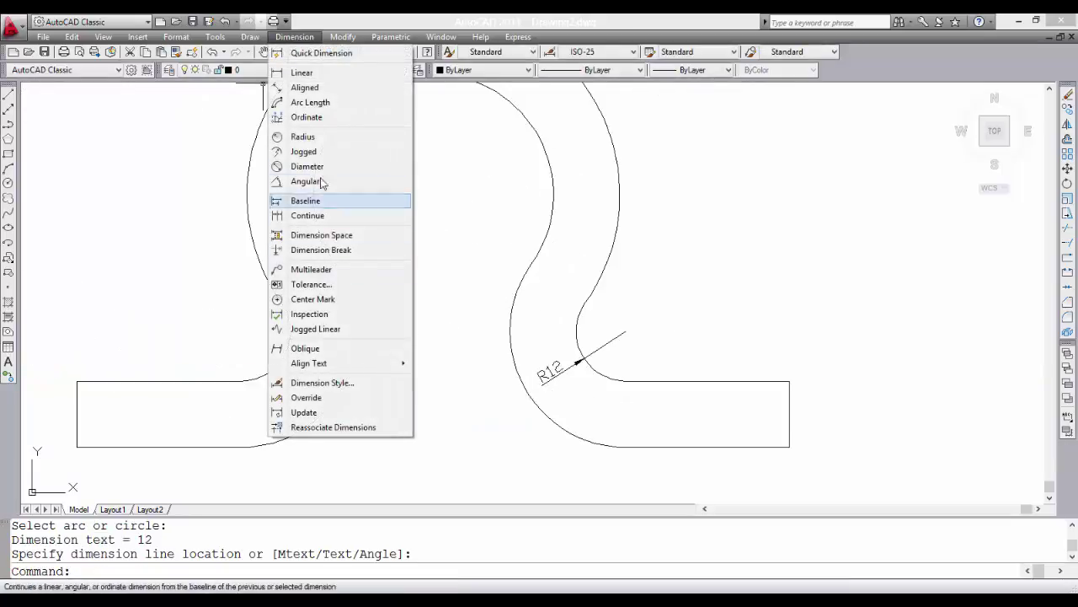
{"action": "left_click", "coordinate": [315, 137]}
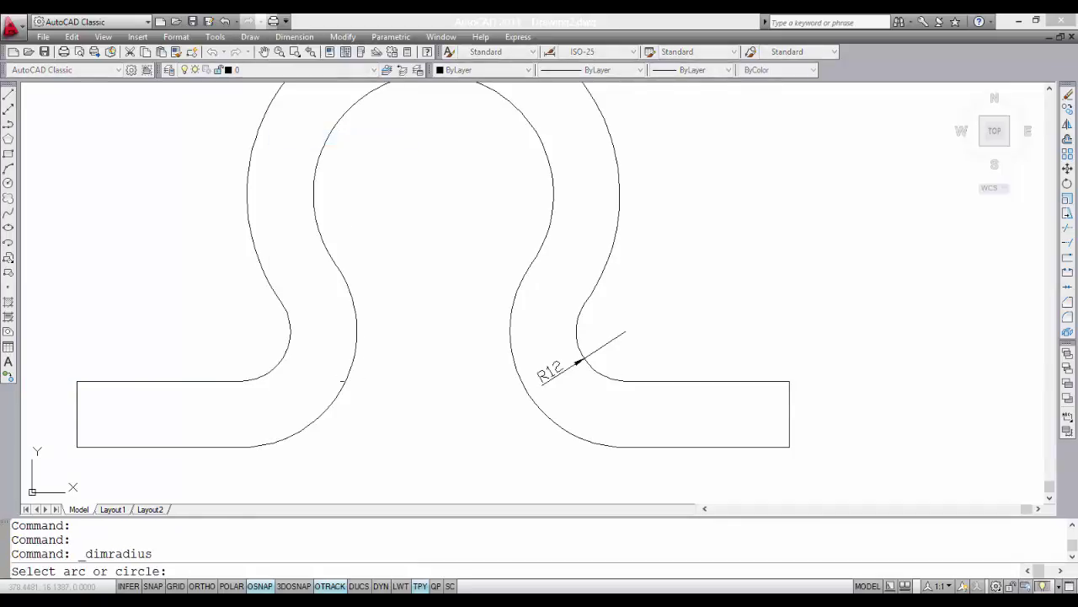
{"action": "left_click", "coordinate": [342, 381]}
{"action": "left_click", "coordinate": [369, 393]}
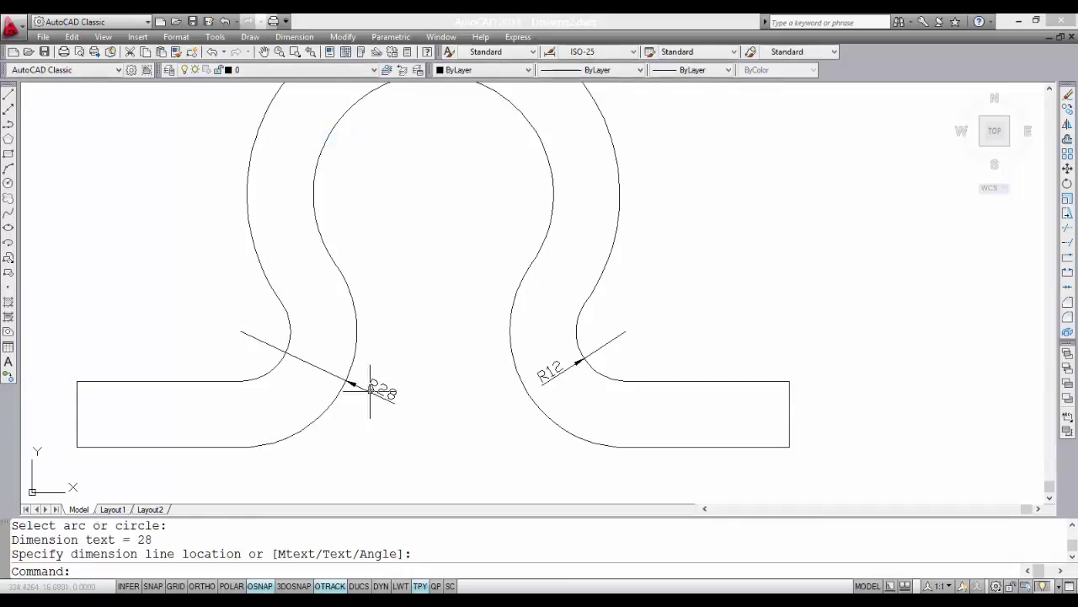
{"action": "left_click", "coordinate": [294, 36]}
{"action": "left_click", "coordinate": [313, 74]}
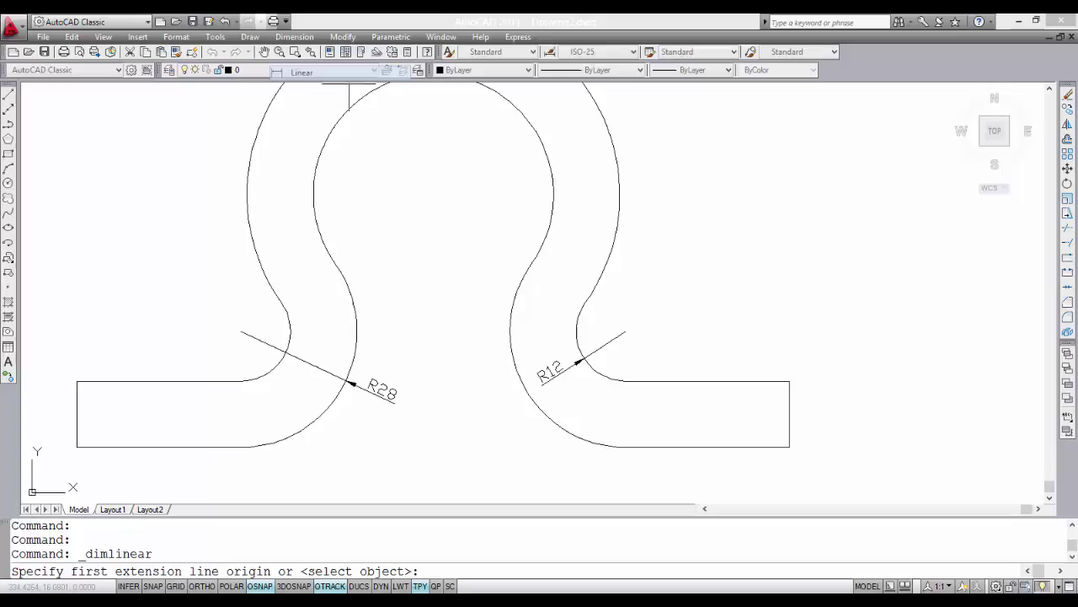
Step: Dimension the base's overall width of 172 below the bracket
{"action": "left_click", "coordinate": [77, 447]}
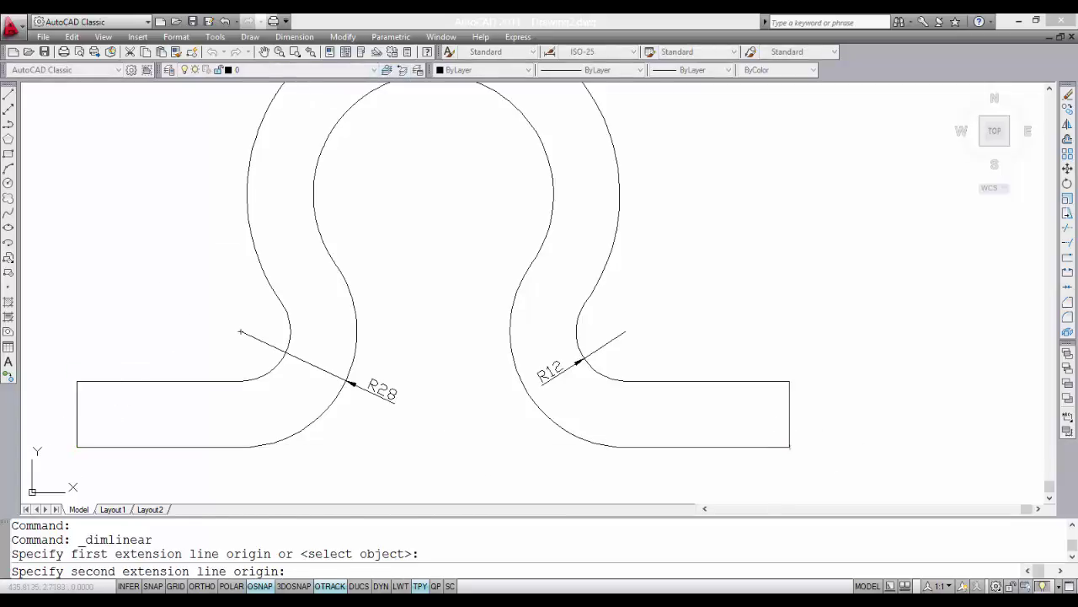
{"action": "left_click", "coordinate": [789, 447]}
{"action": "left_click", "coordinate": [438, 475]}
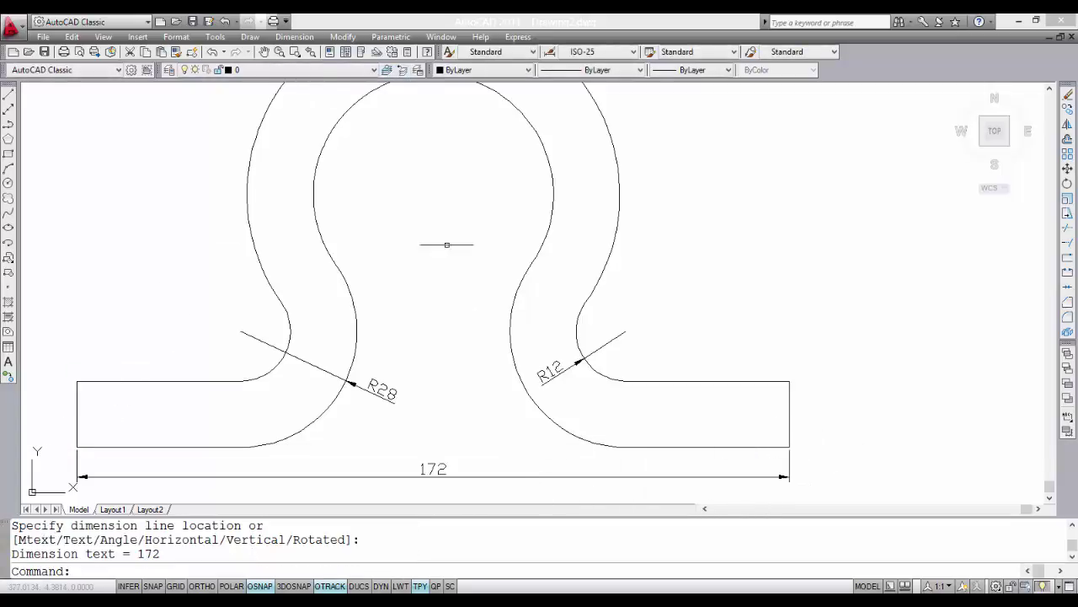
Step: Add diameter dimensions ø90 on the outer ring and ø58 on the inner ring
{"action": "left_click", "coordinate": [294, 37]}
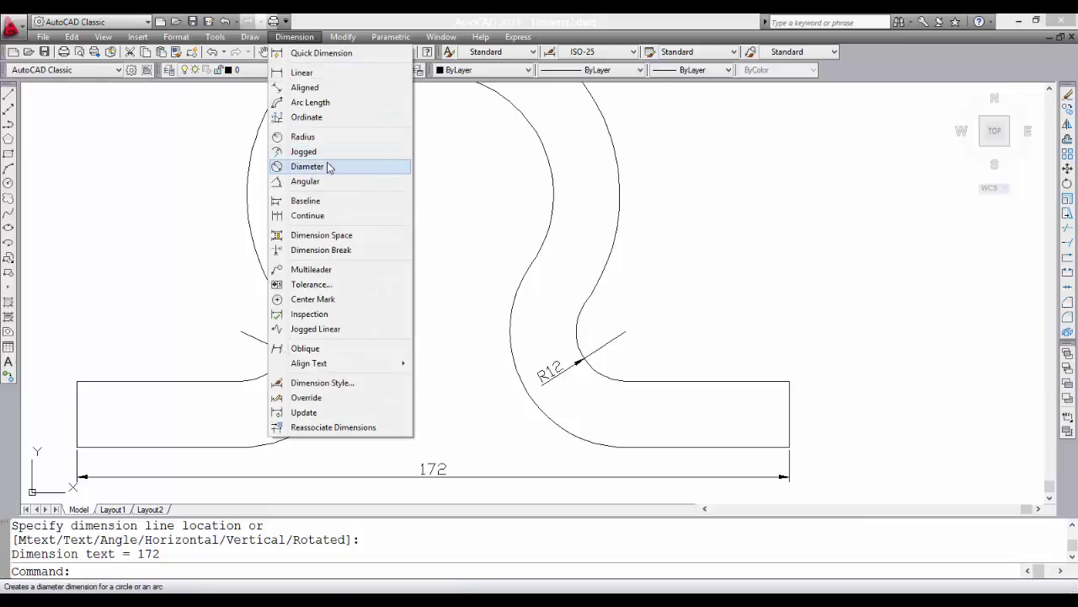
{"action": "left_click", "coordinate": [329, 166]}
{"action": "left_click", "coordinate": [619, 157]}
{"action": "left_click", "coordinate": [683, 147]}
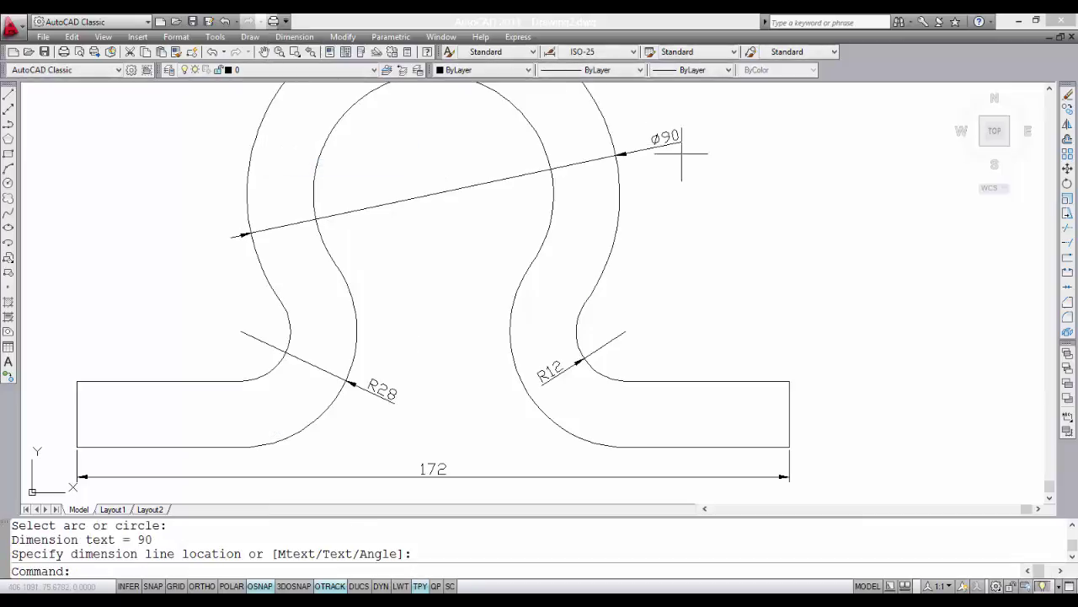
{"action": "left_click", "coordinate": [291, 39]}
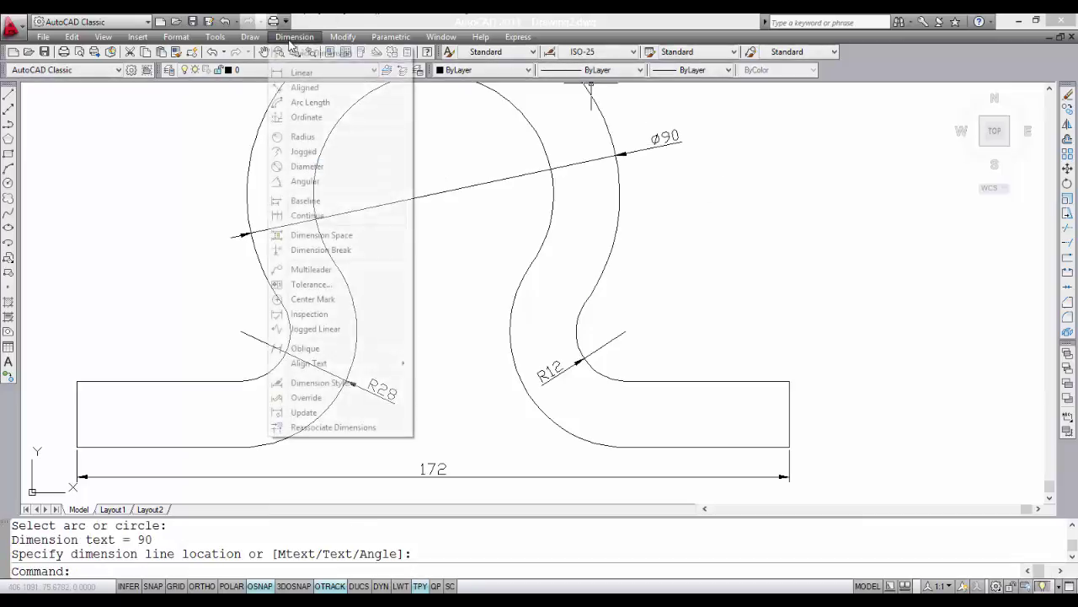
{"action": "left_click", "coordinate": [320, 166]}
{"action": "left_click", "coordinate": [553, 215]}
{"action": "left_click", "coordinate": [661, 210]}
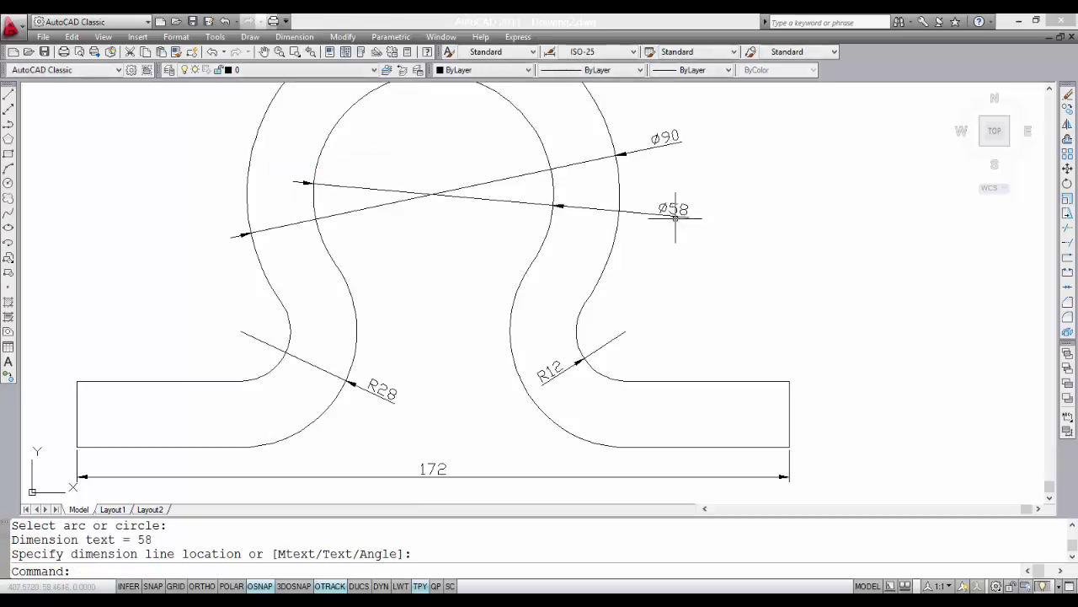
Step: Dimension the right tab's 16 thickness with a linear dimension
{"action": "left_click", "coordinate": [294, 39]}
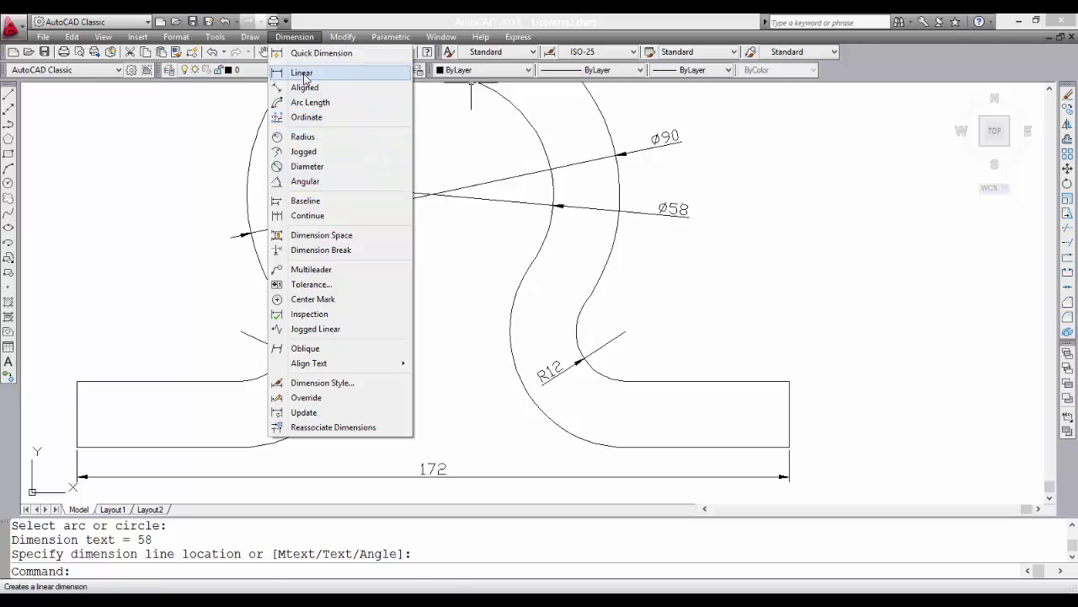
{"action": "left_click", "coordinate": [302, 74]}
{"action": "left_click", "coordinate": [790, 380]}
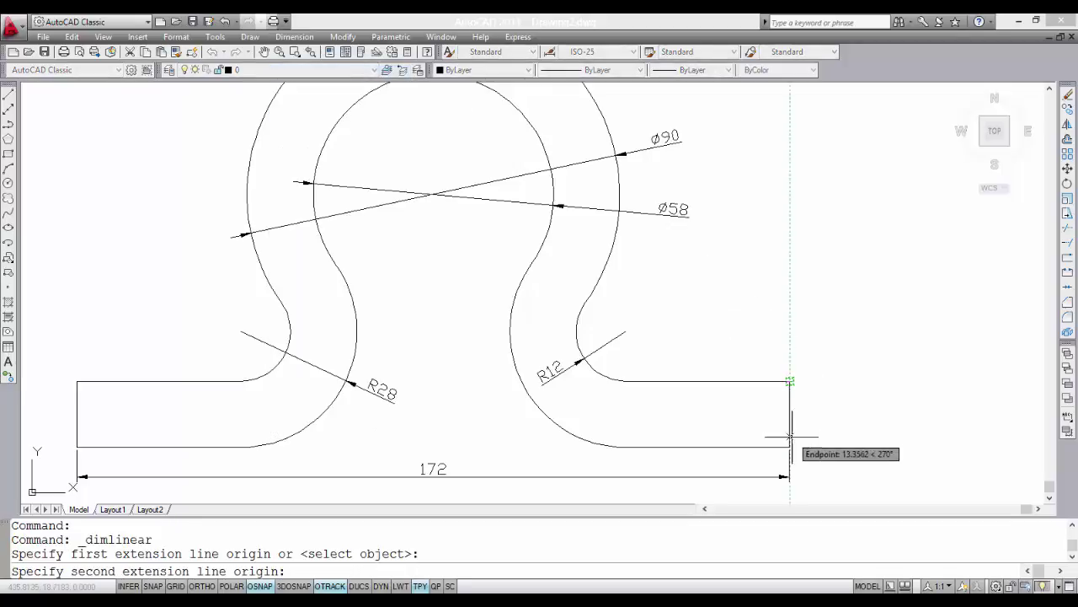
{"action": "left_click", "coordinate": [790, 446]}
{"action": "left_click", "coordinate": [831, 422]}
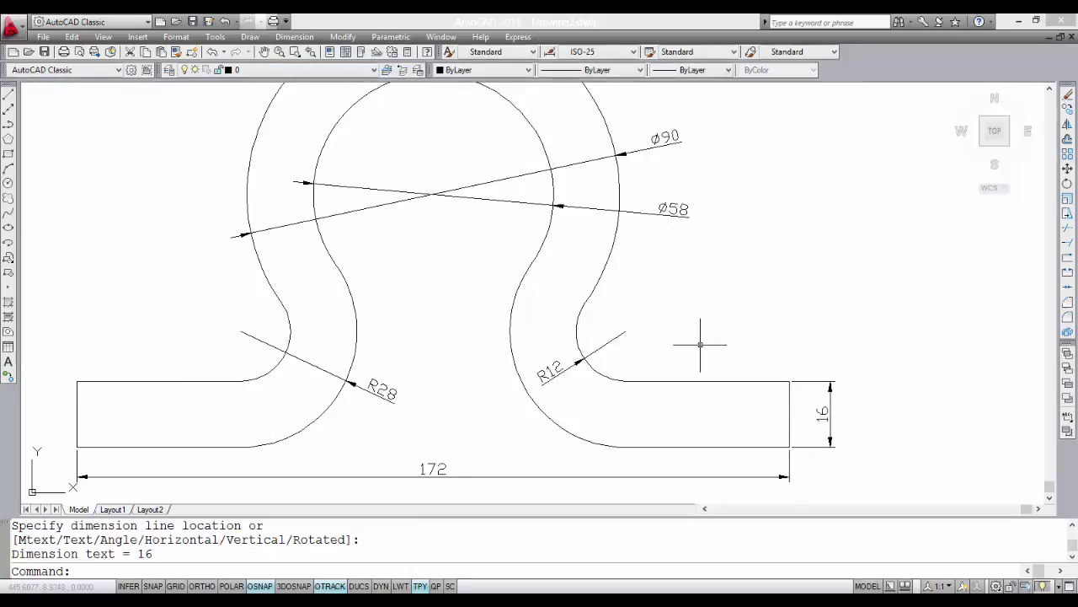
{"action": "scroll", "coordinate": [722, 344], "scroll_direction": "down", "scroll_amount": 2}
Step: Add a 61 vertical dimension from the ring centre to the base's bottom-left corner
{"action": "left_click", "coordinate": [294, 37]}
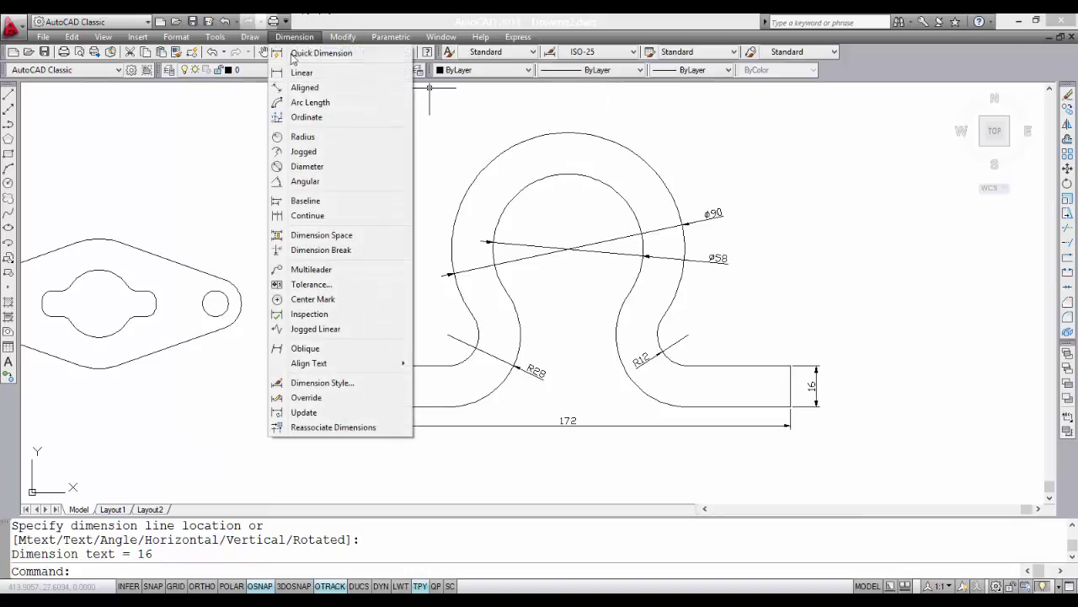
{"action": "left_click", "coordinate": [314, 73]}
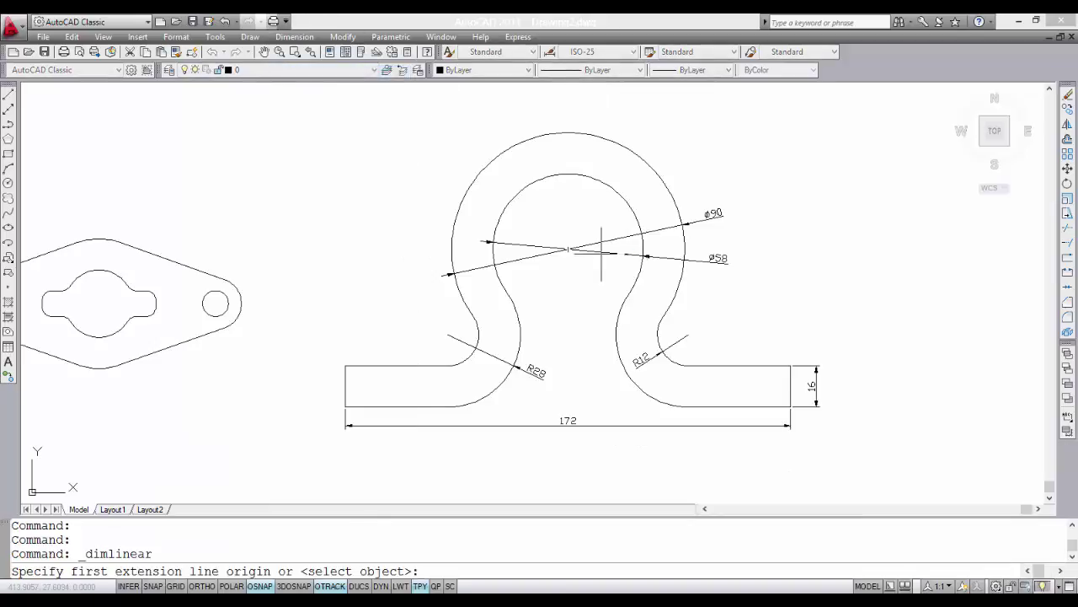
{"action": "left_click", "coordinate": [569, 249]}
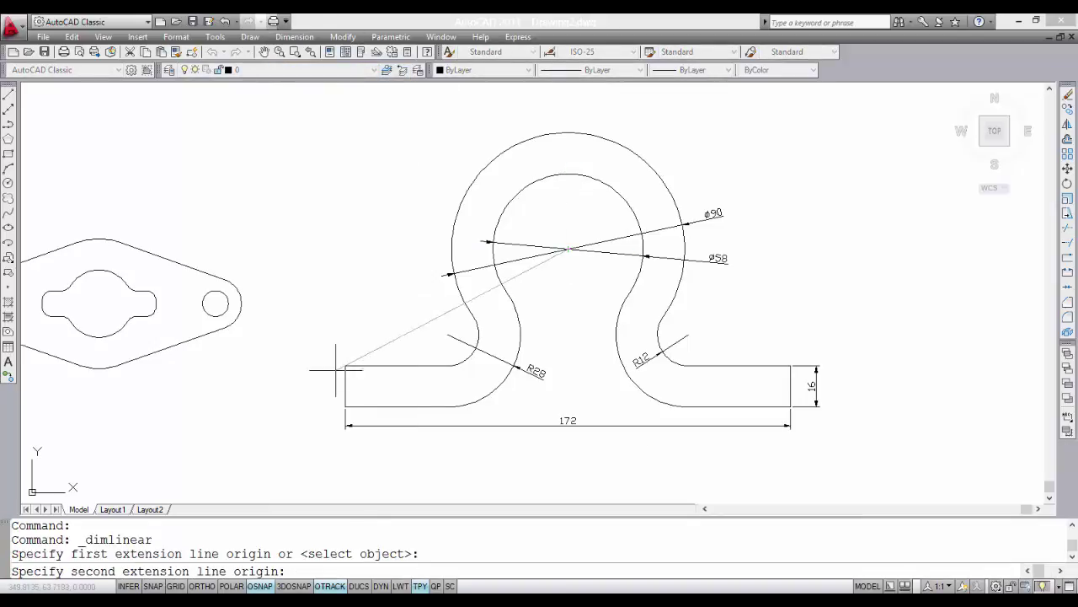
{"action": "left_click", "coordinate": [346, 406]}
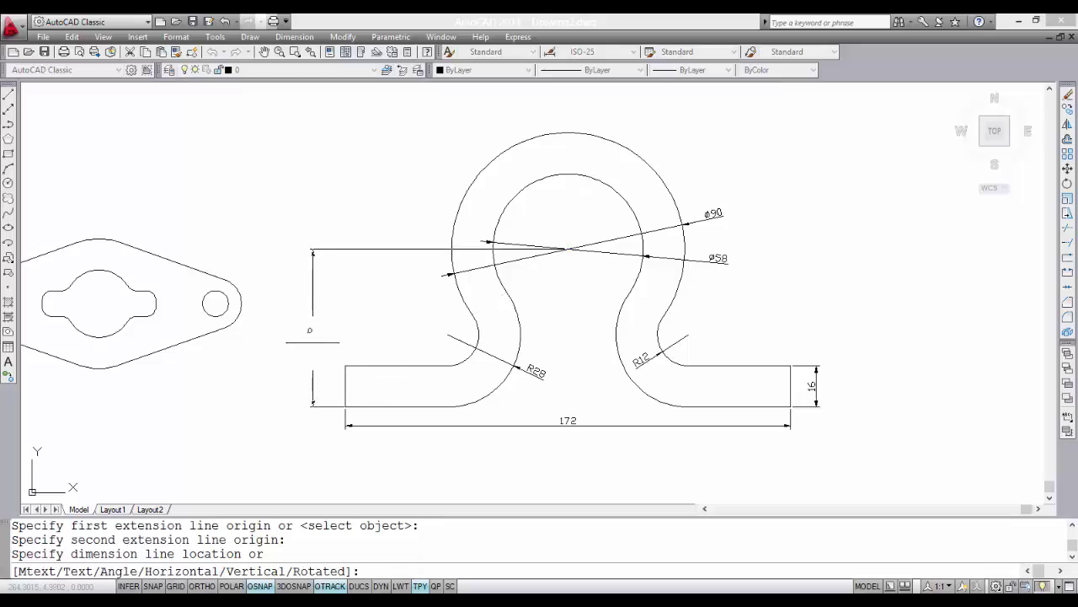
{"action": "left_click", "coordinate": [312, 342]}
{"action": "scroll", "coordinate": [394, 332], "scroll_direction": "down", "scroll_amount": 2}
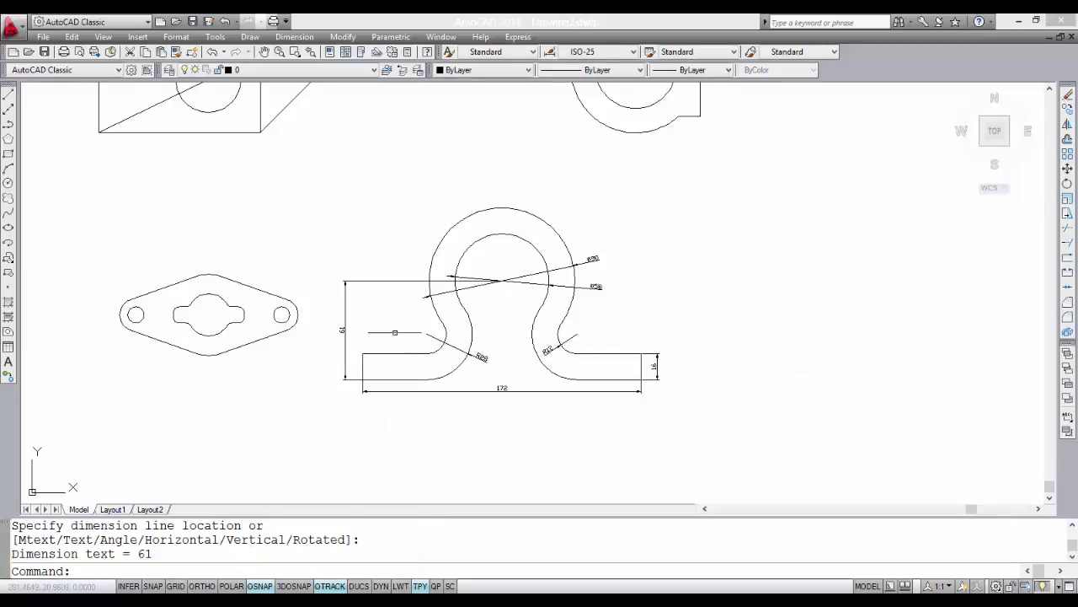
{"action": "middle_click_drag", "start_coordinate": [554, 313], "coordinate": [524, 315]}
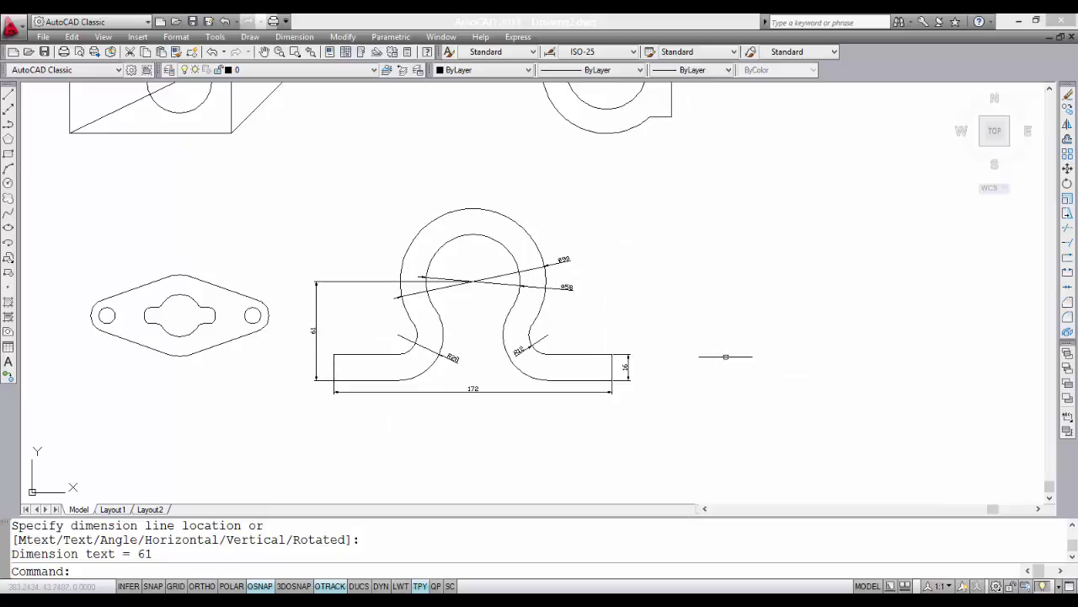
{"action": "middle_click_drag", "start_coordinate": [674, 257], "coordinate": [759, 349]}
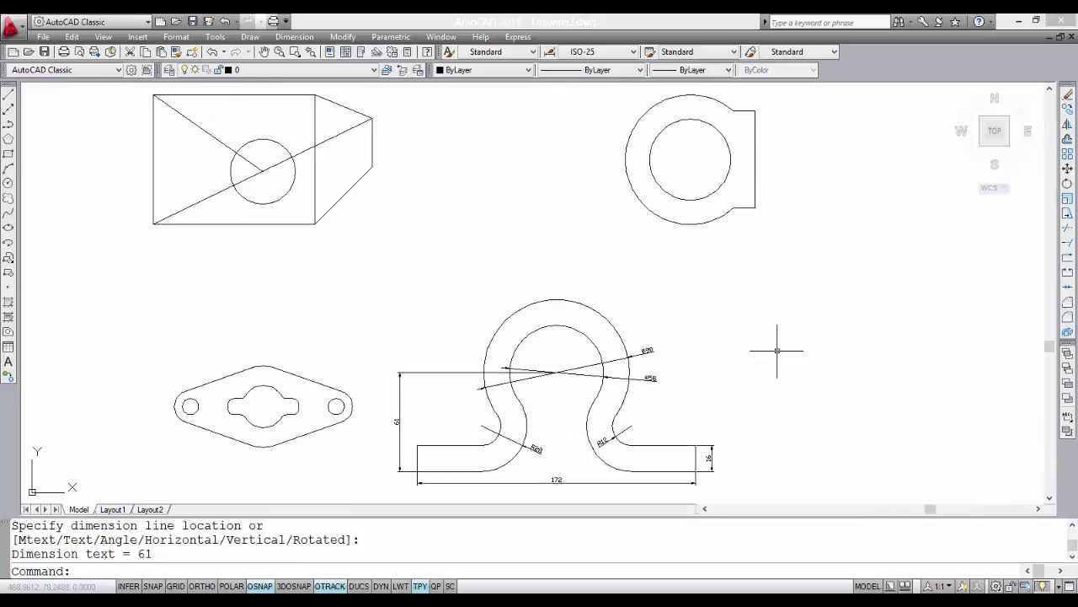